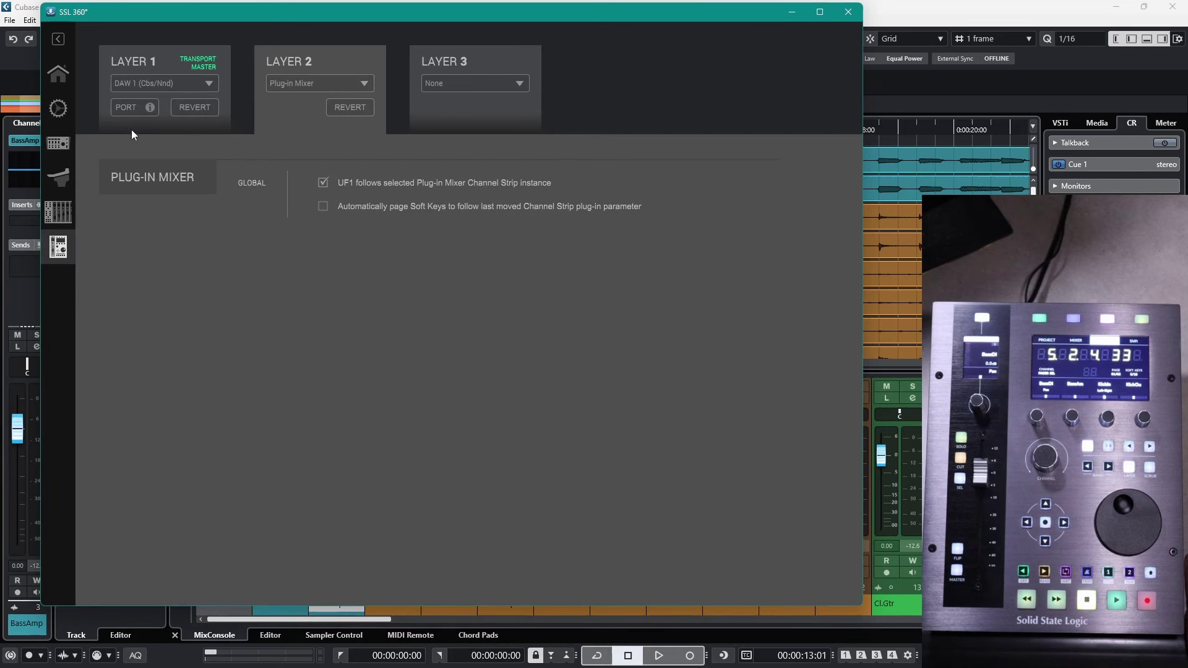
Step: In SSL 360's control setup, keep DAW 1 as Cubase/Nuendo and DAW 2 as None
click(58, 109)
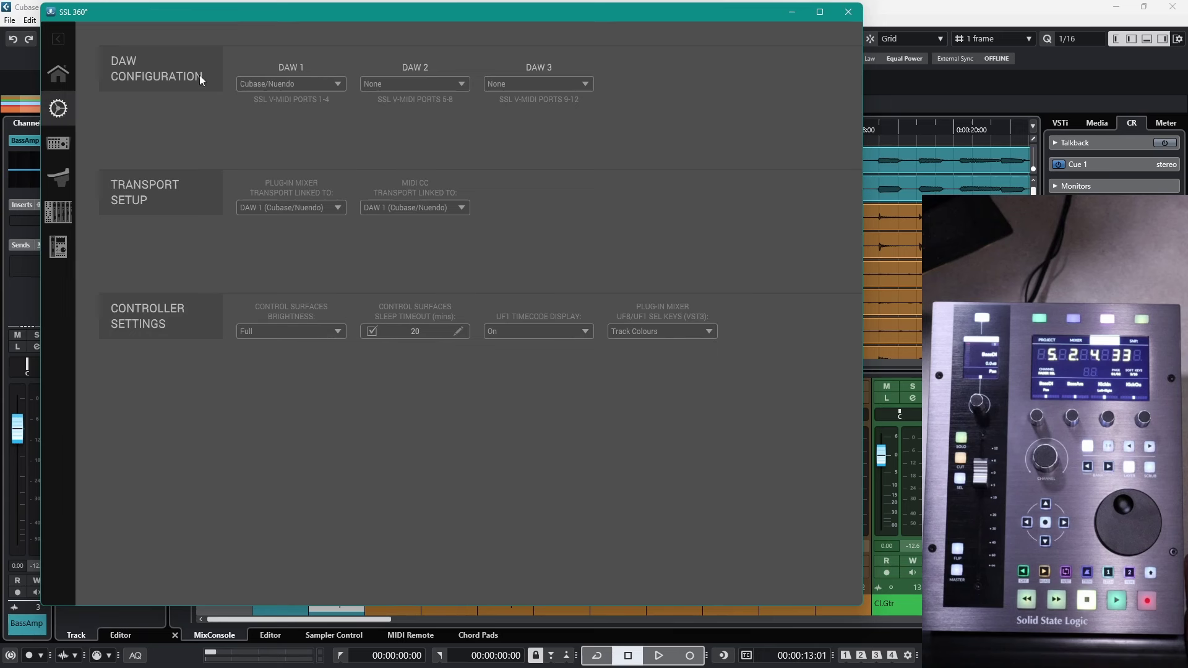
click(339, 86)
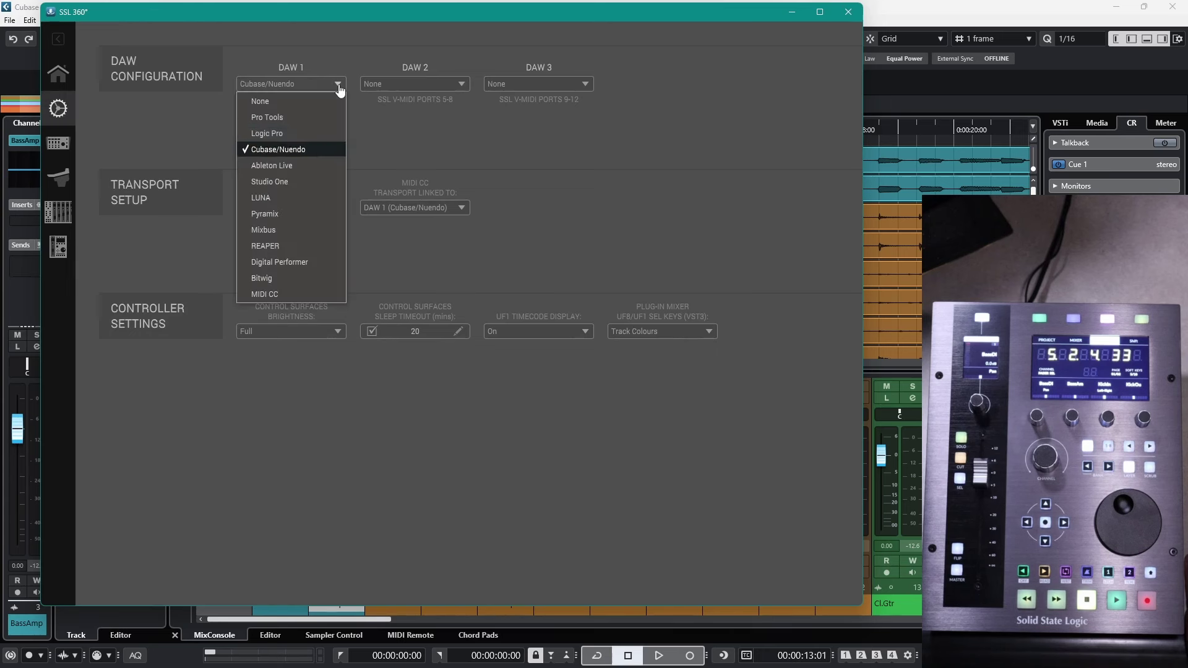
click(306, 149)
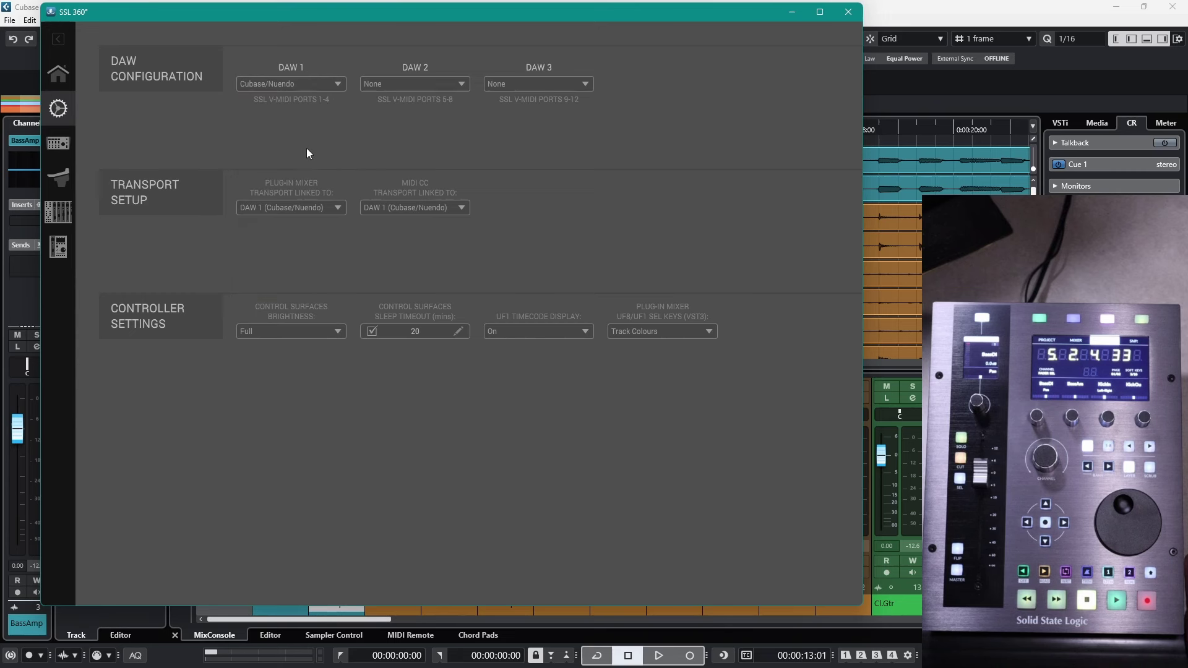
click(417, 87)
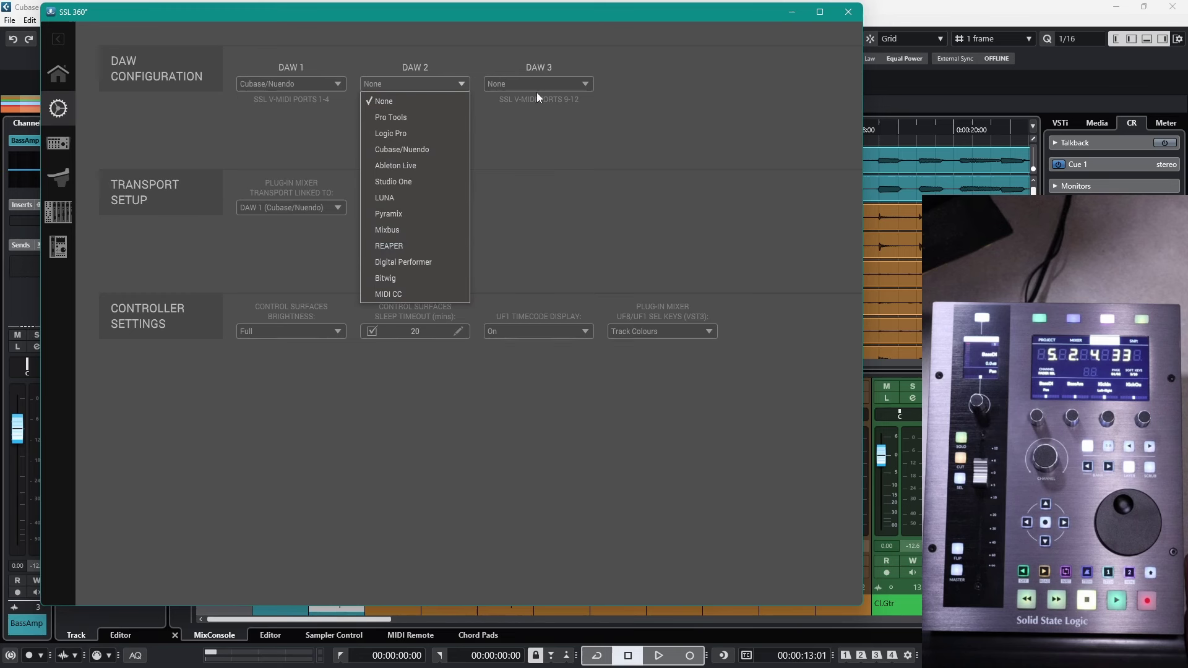
click(425, 104)
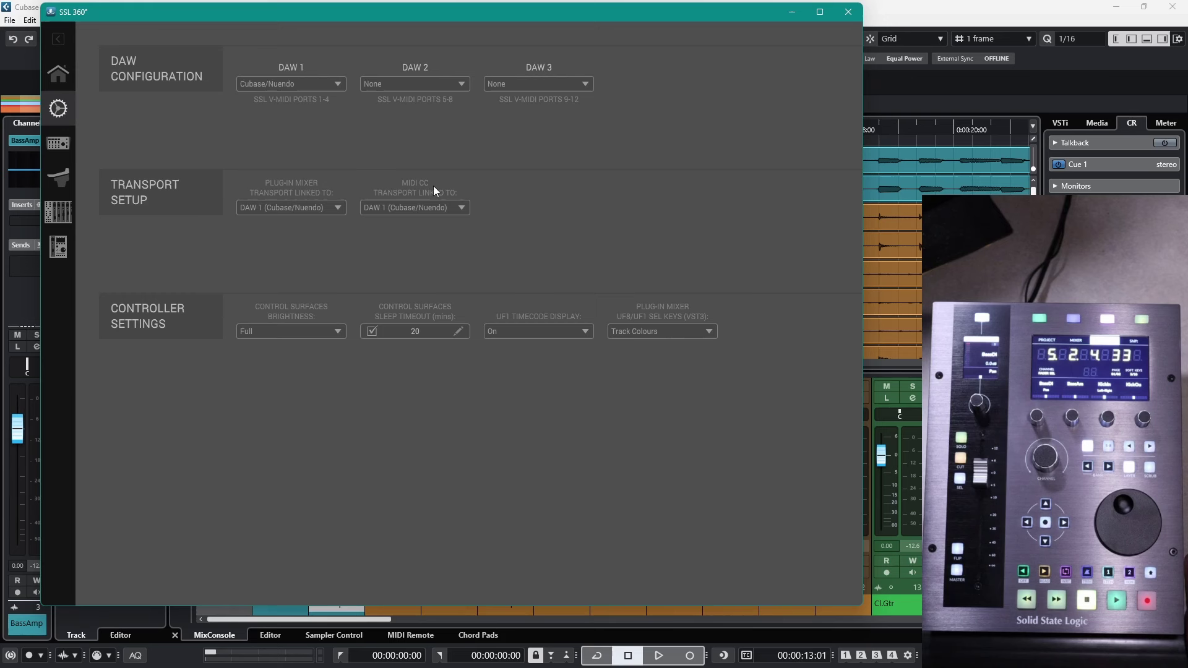
click(338, 210)
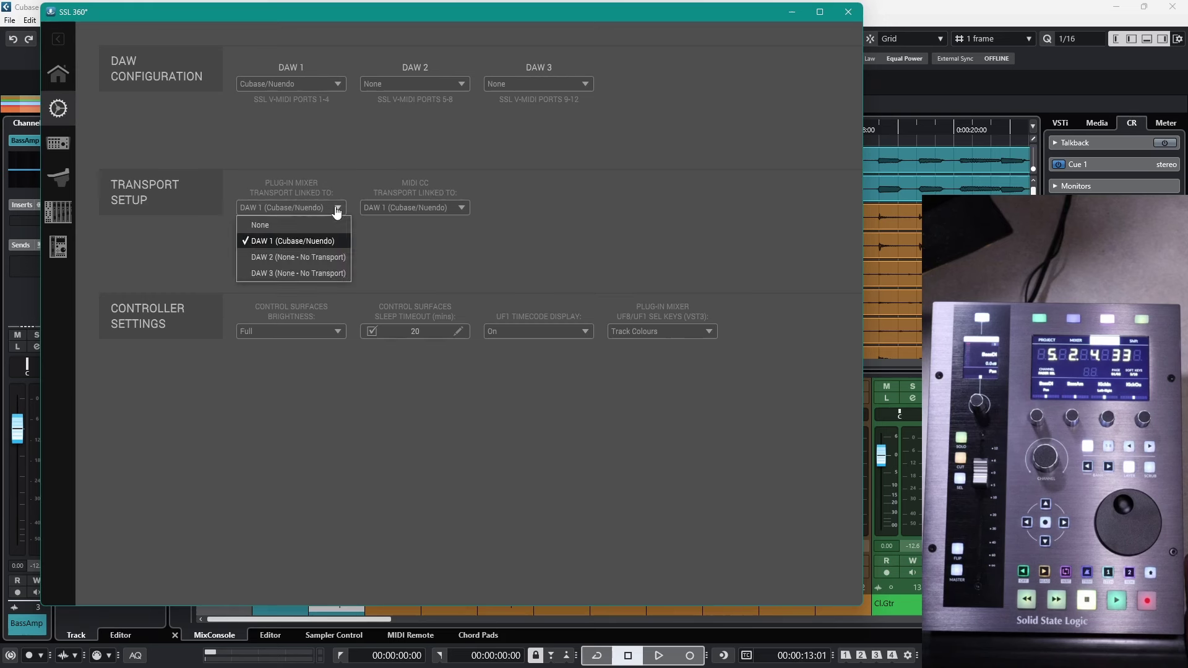
click(322, 244)
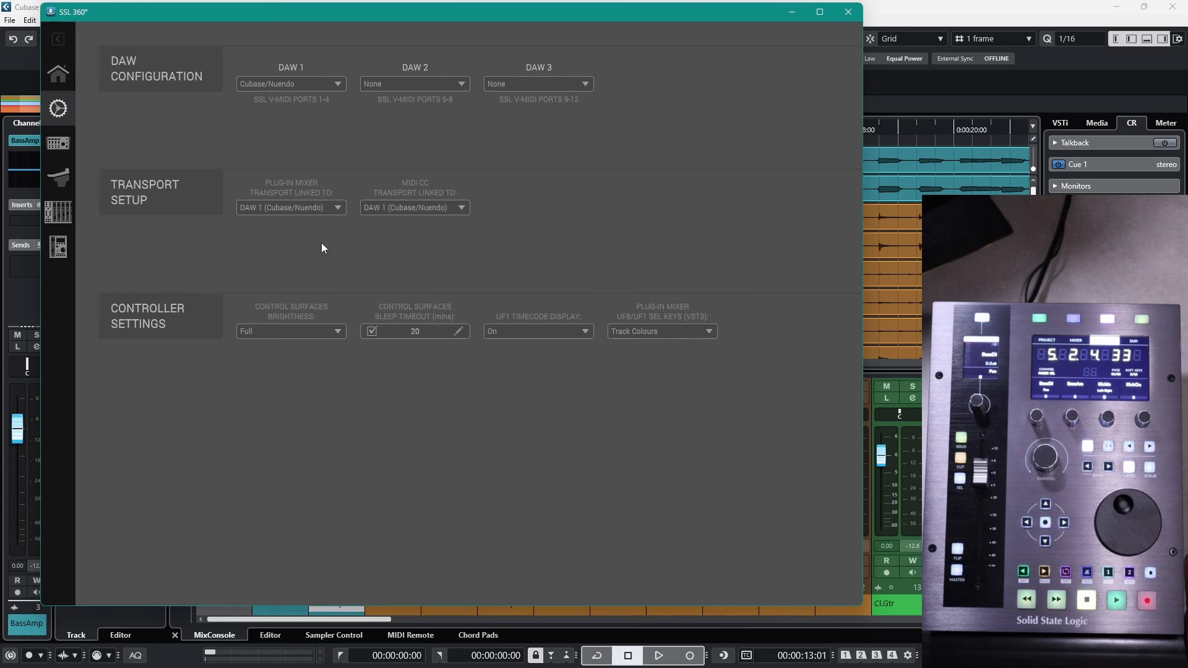
click(462, 210)
click(428, 246)
click(708, 333)
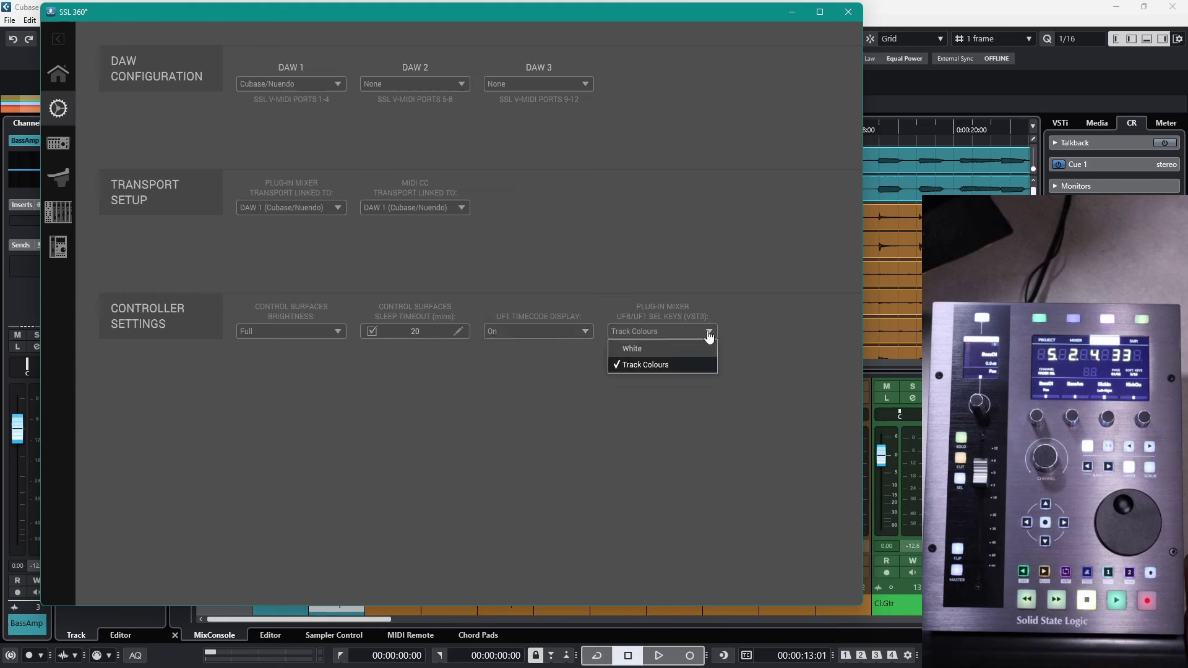
click(693, 349)
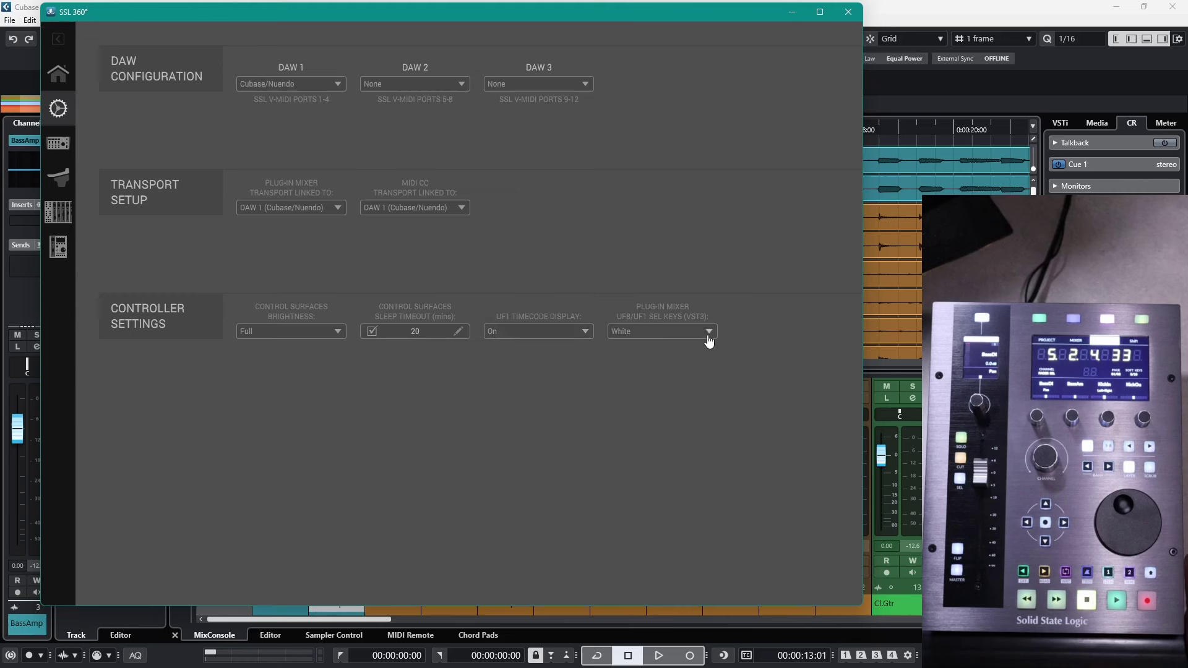
click(709, 334)
click(689, 367)
Step: Open the UF1's Layer 1 settings, keep it on DAW 1, and show the port configuration note
click(59, 247)
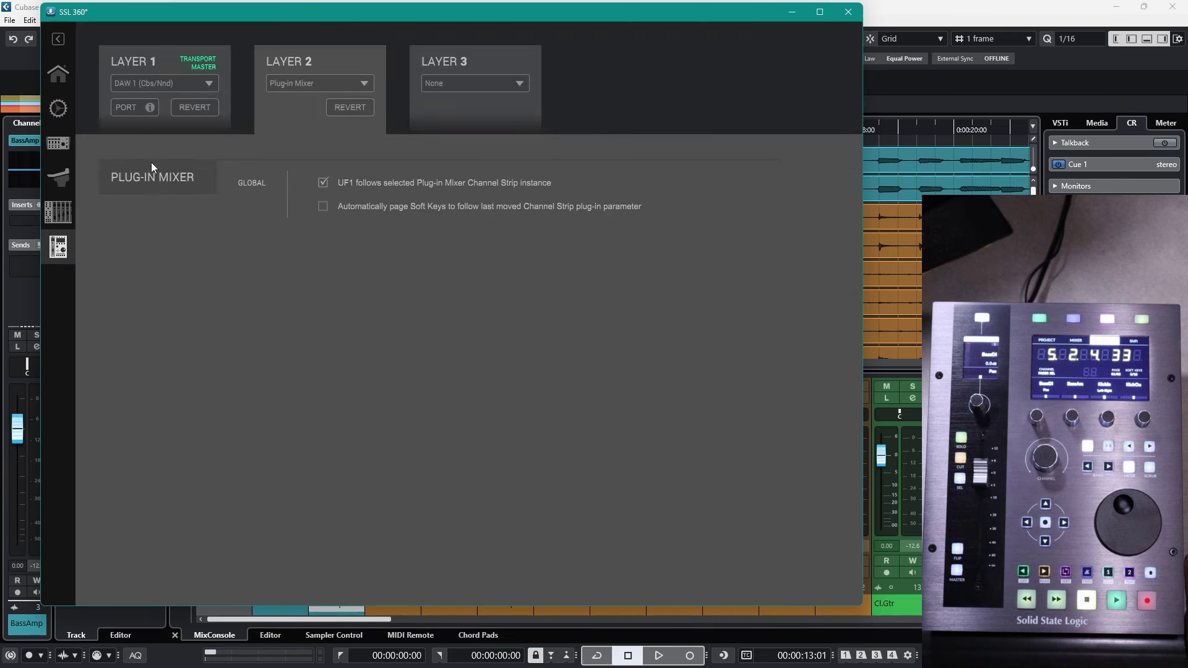
click(159, 64)
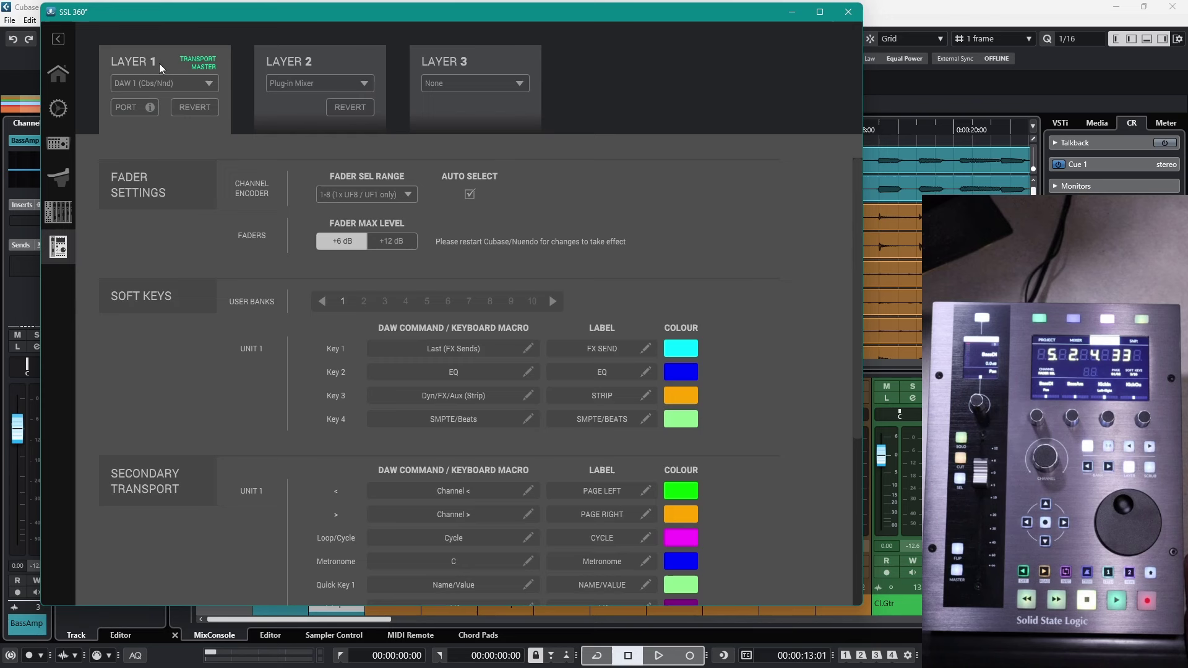
click(204, 87)
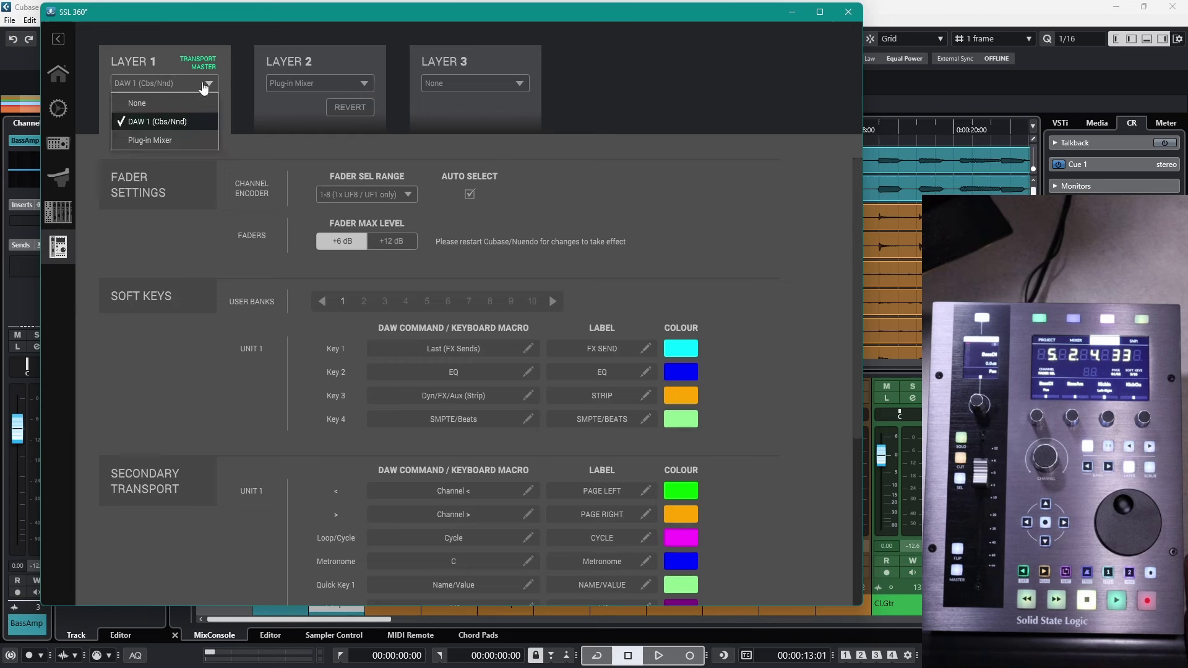
click(190, 122)
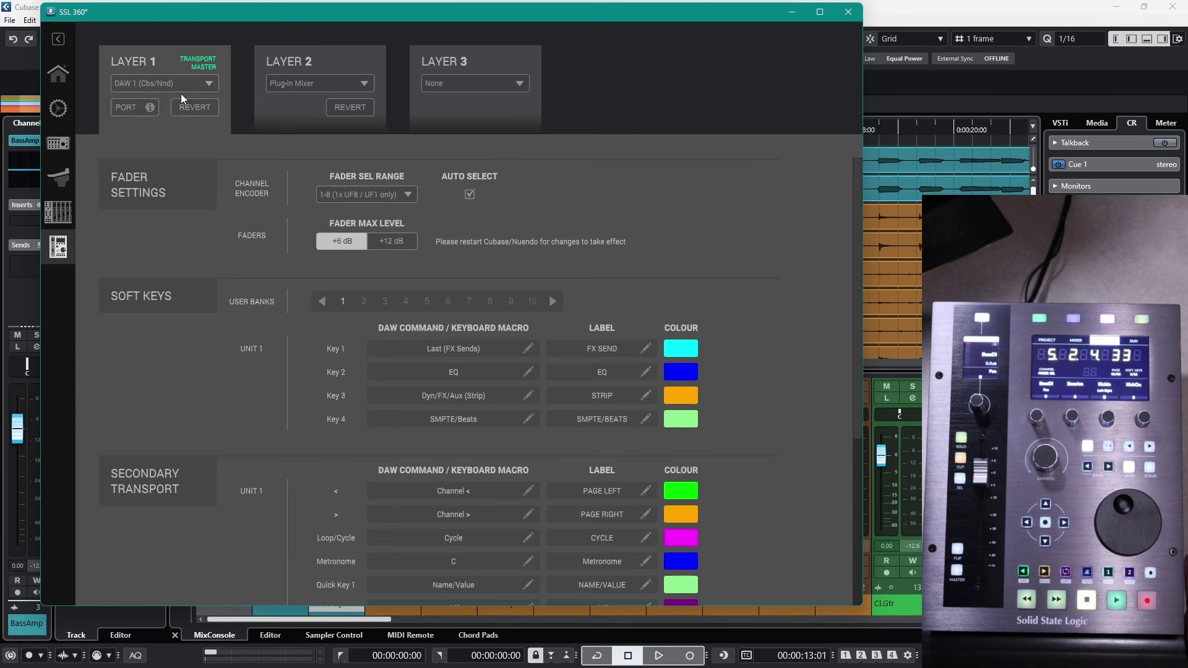
click(126, 108)
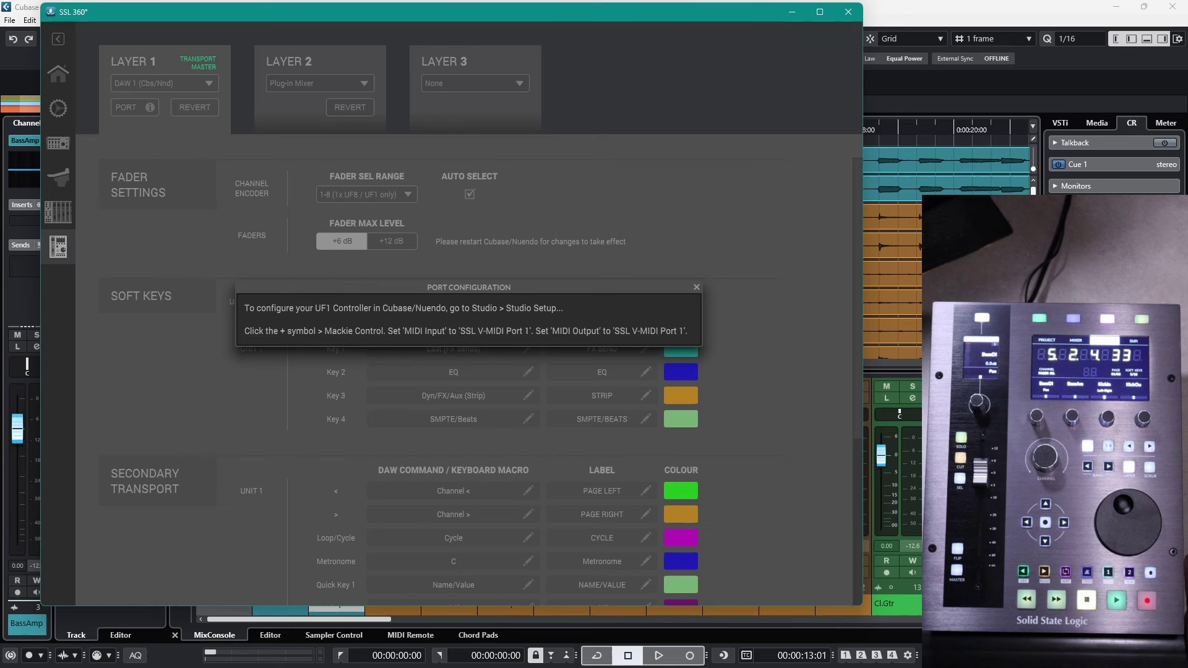
Step: Close the port note and keep the Layer 1 Fader Sel Range at 1-8
click(696, 288)
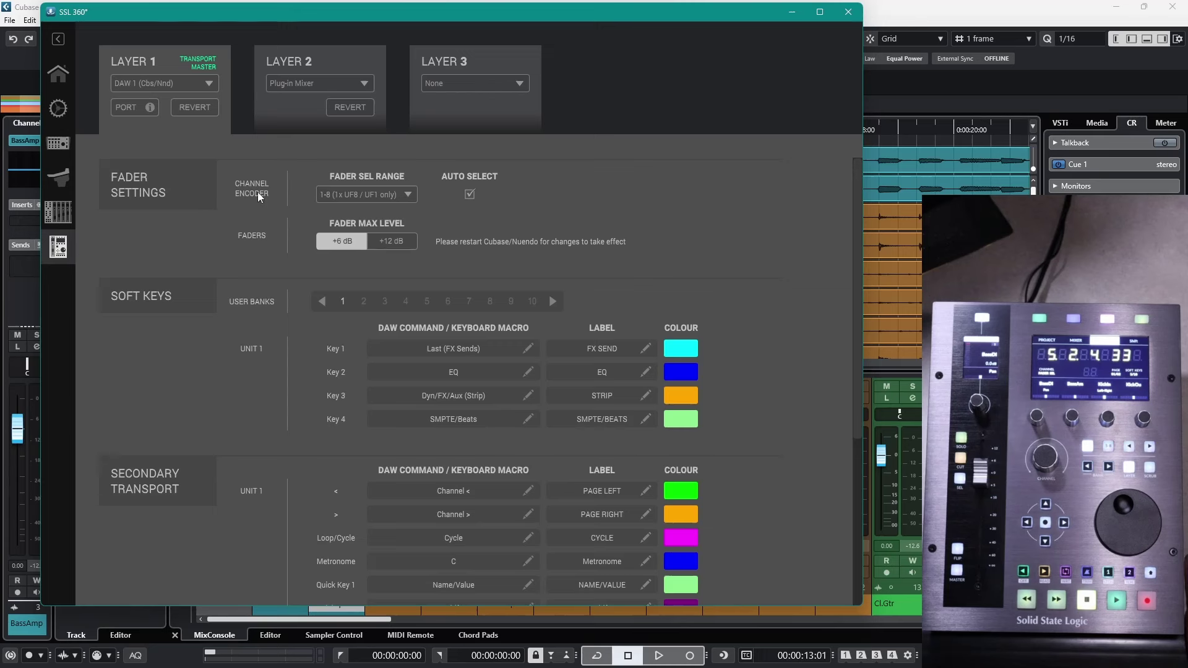
click(377, 196)
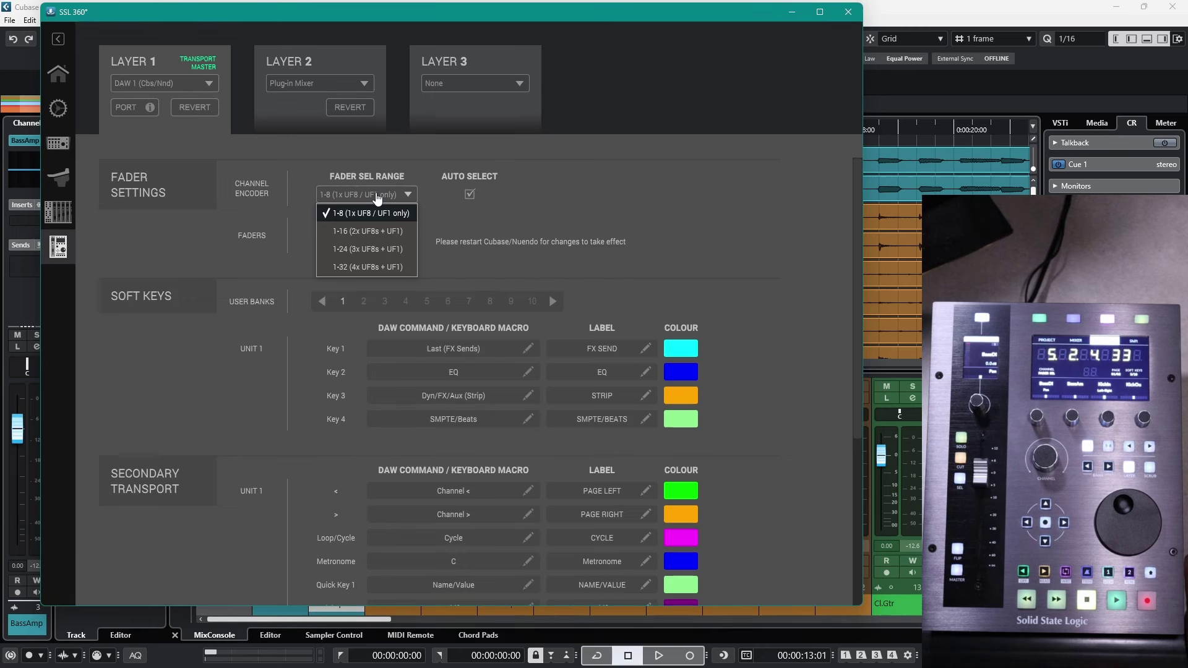
click(378, 212)
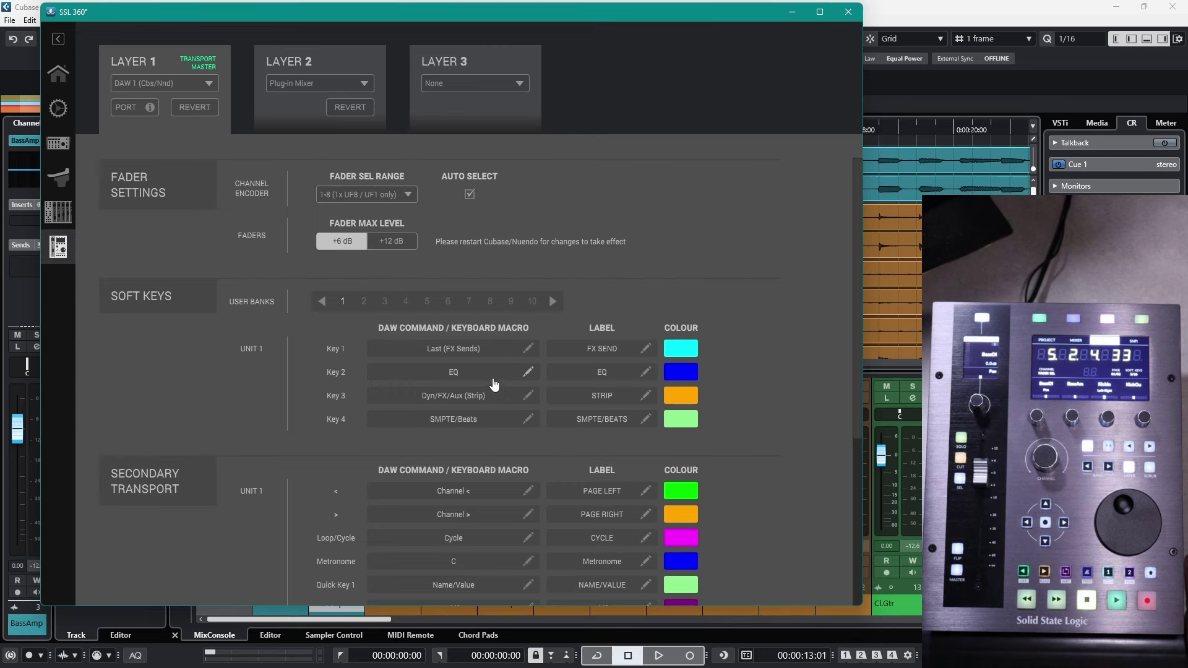
scroll(493, 385, down, 5)
scroll(493, 403, up, 2)
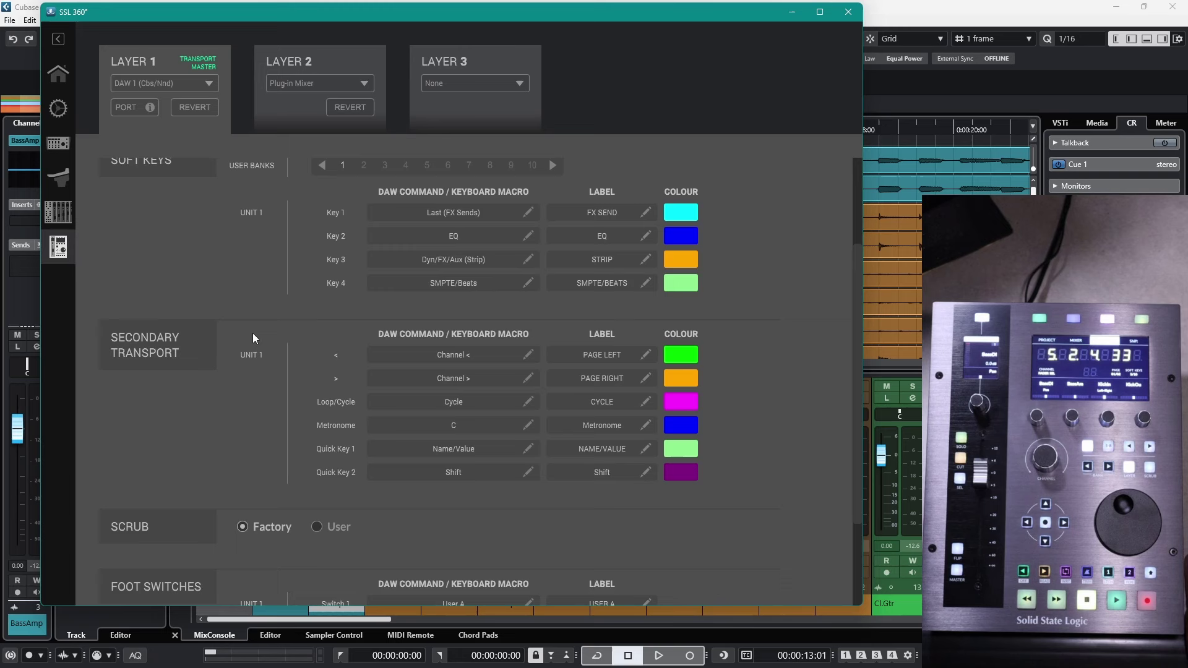
scroll(257, 297, down, 2)
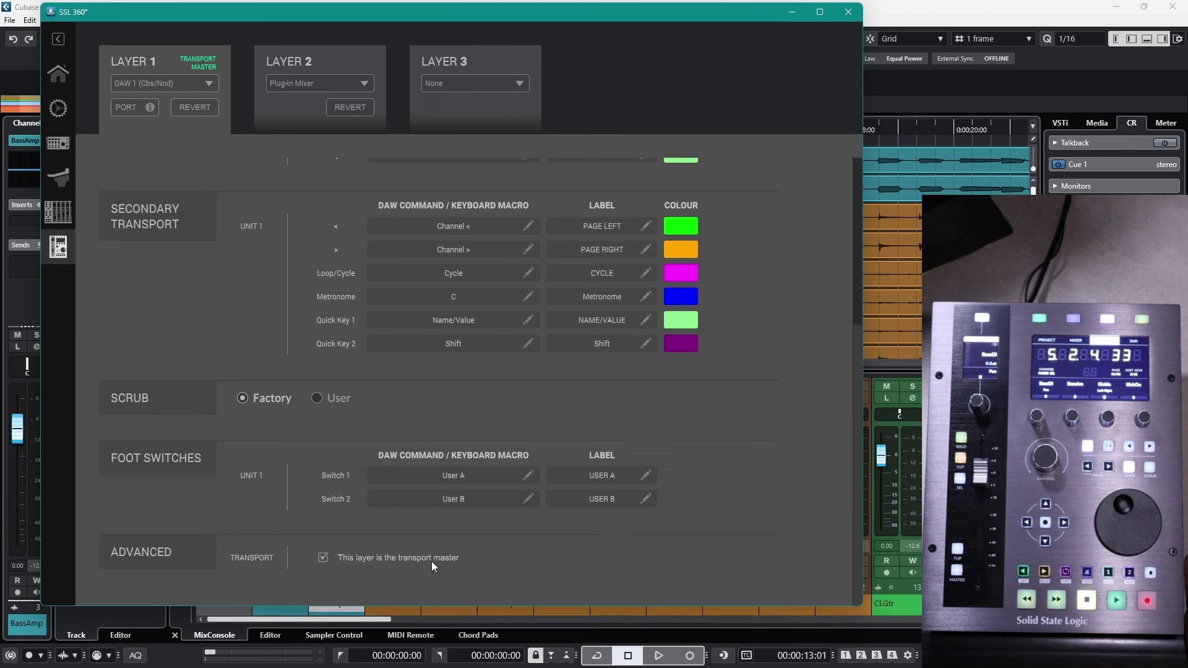
click(323, 559)
click(323, 559)
Step: Re-select Plug-in Mixer as the Layer 2 assignment
click(332, 89)
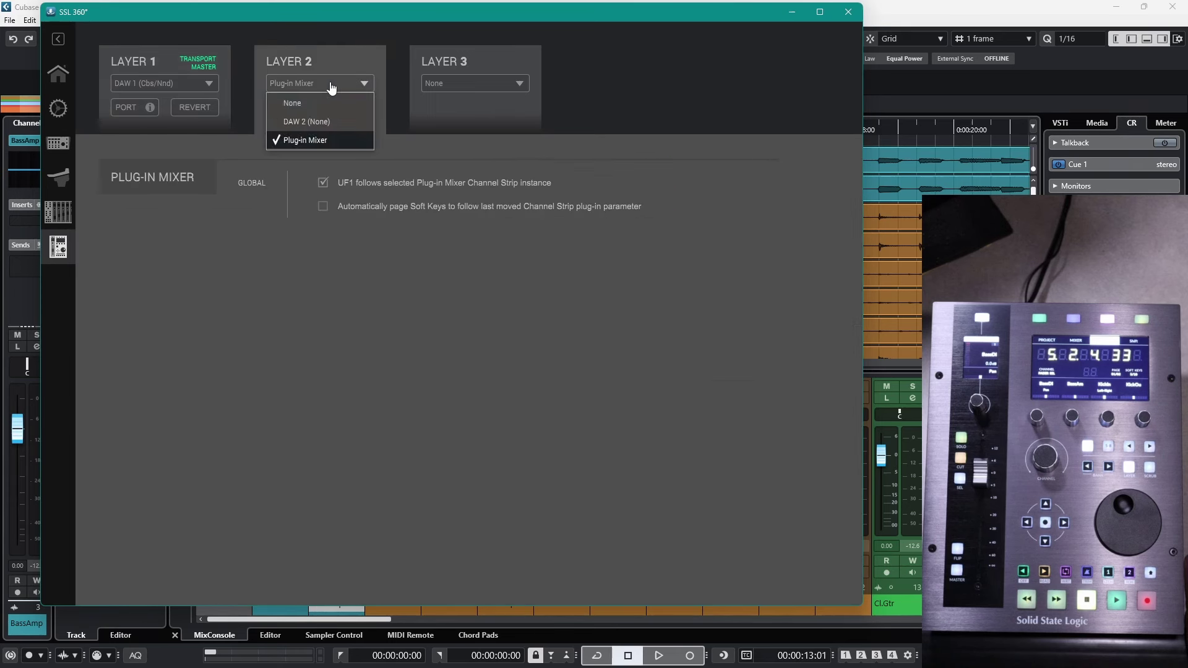
click(329, 138)
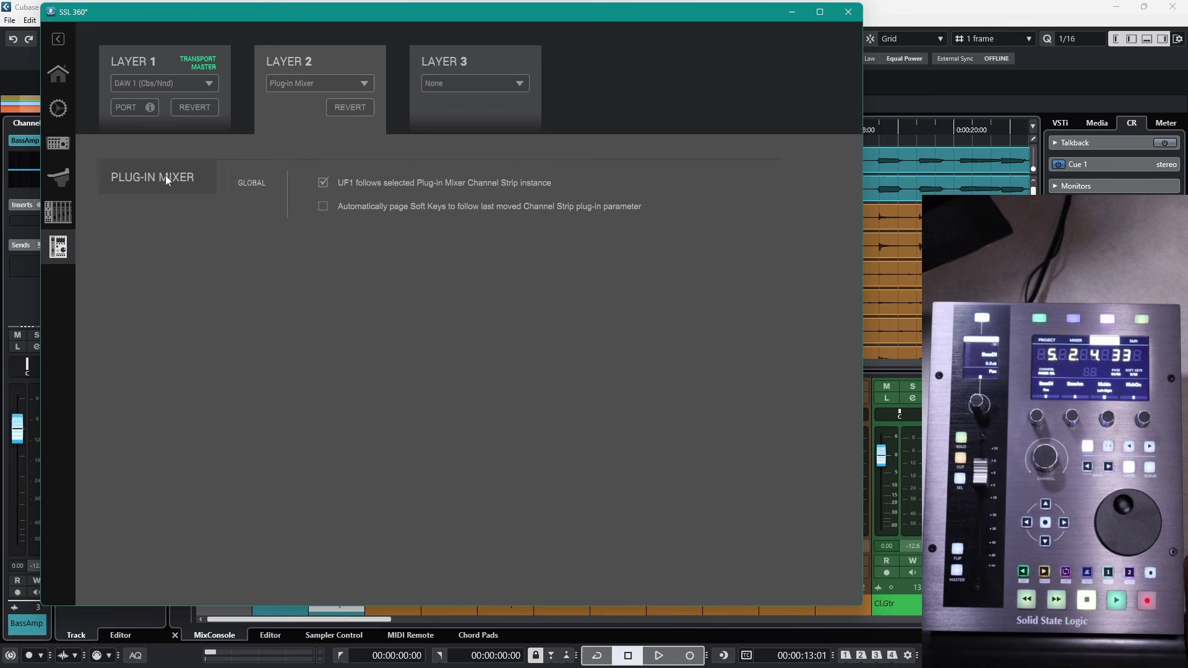
Step: View the Plug-in Mixer, toggle Pan & Fader to PLUG-IN and back to DAW, then close SSL 360
click(62, 187)
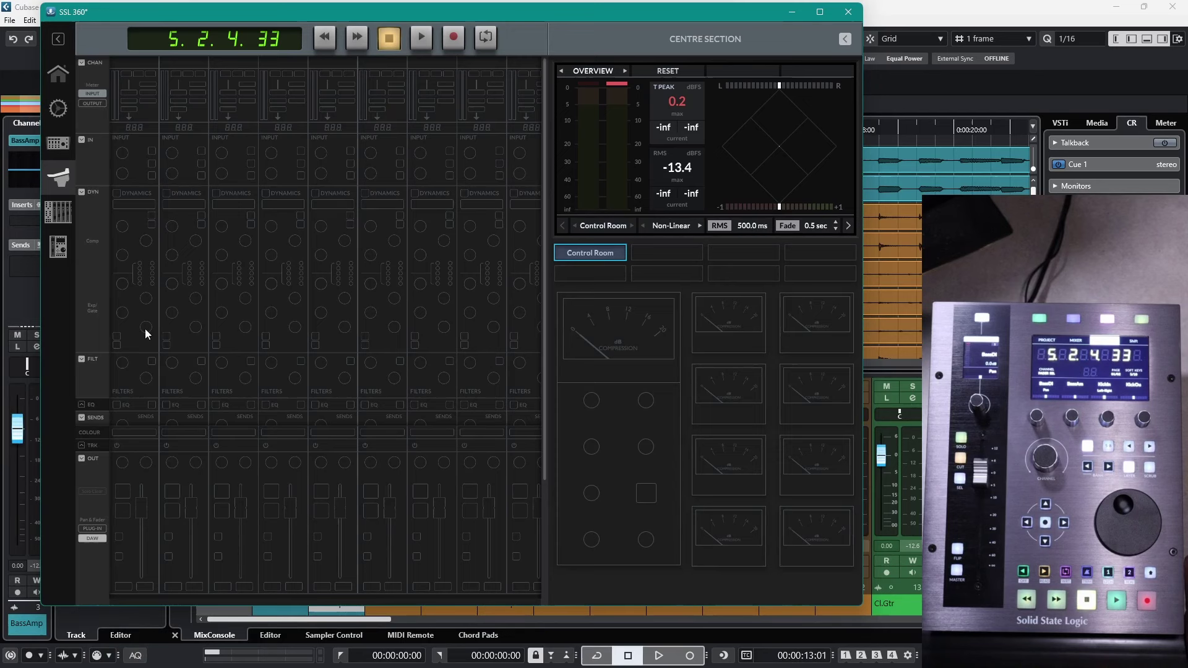
click(93, 530)
click(93, 539)
click(847, 12)
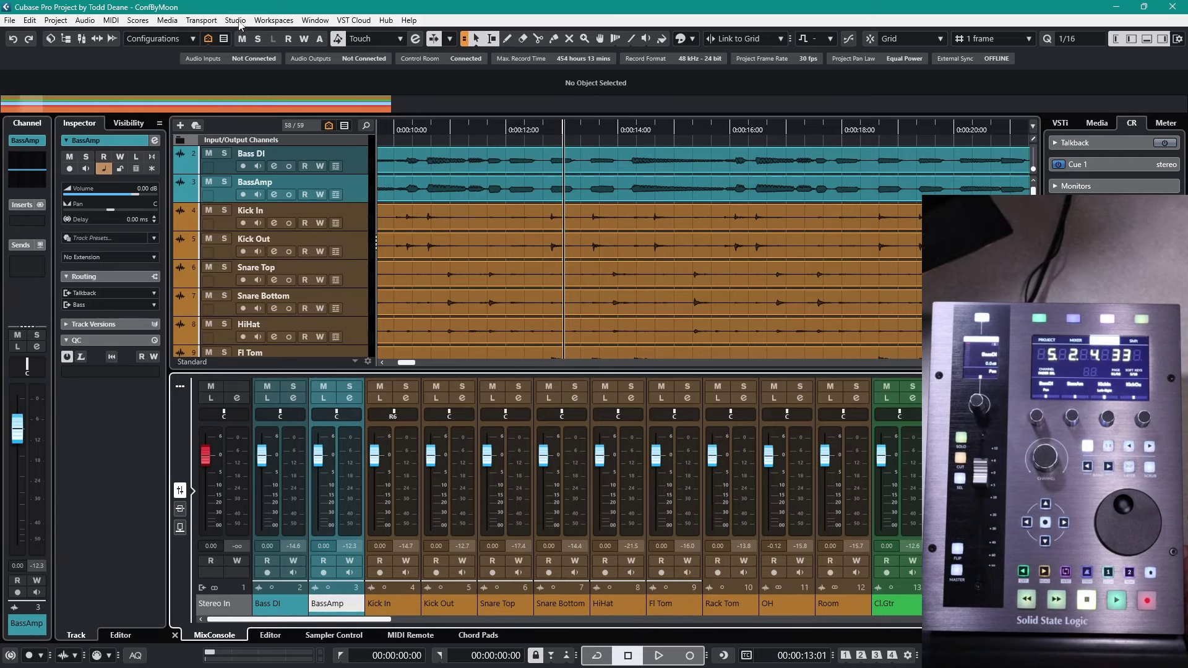
Step: Open Studio Setup and close the add-device list without adding anything
click(239, 22)
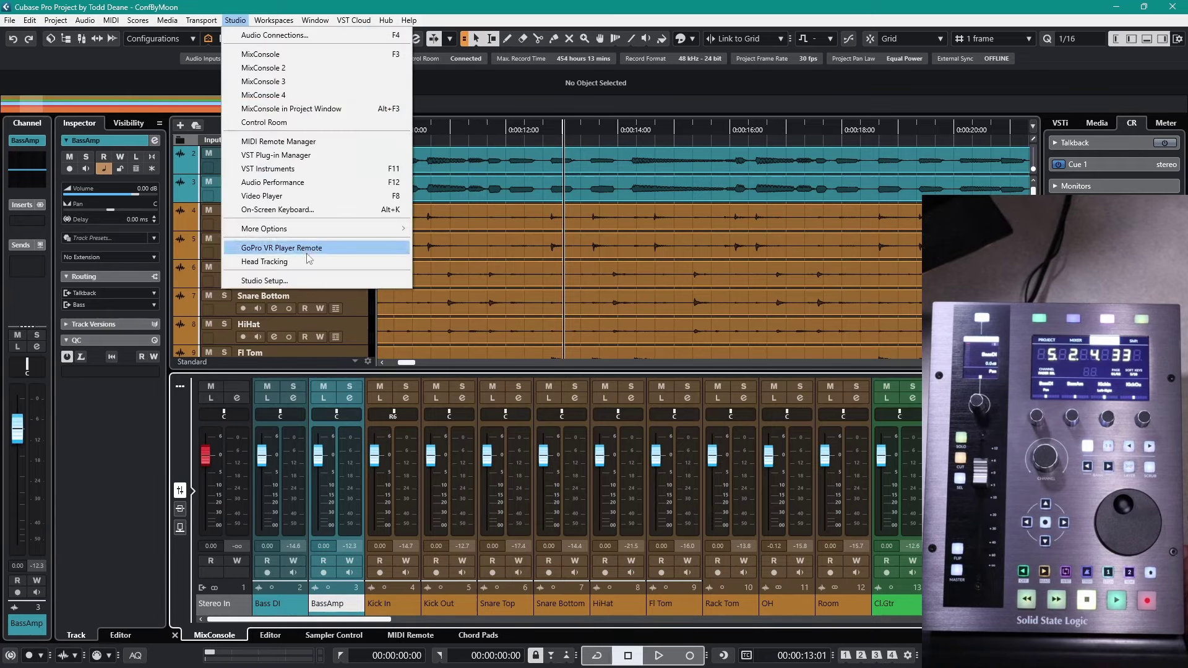
click(305, 282)
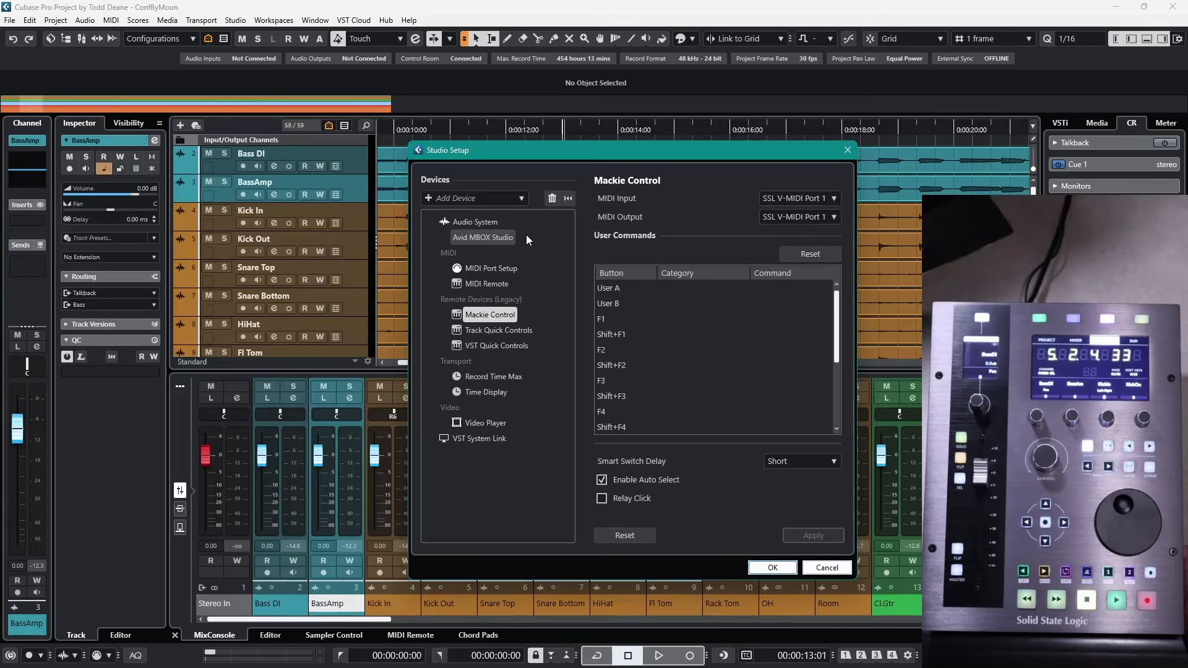
click(429, 199)
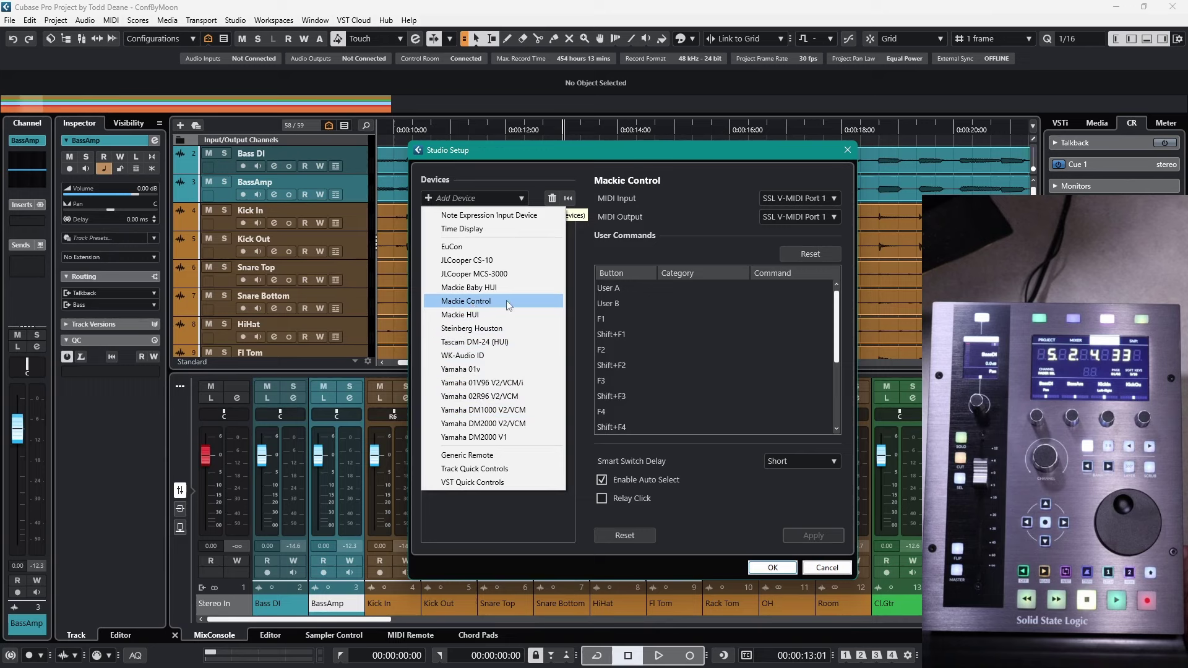
click(578, 268)
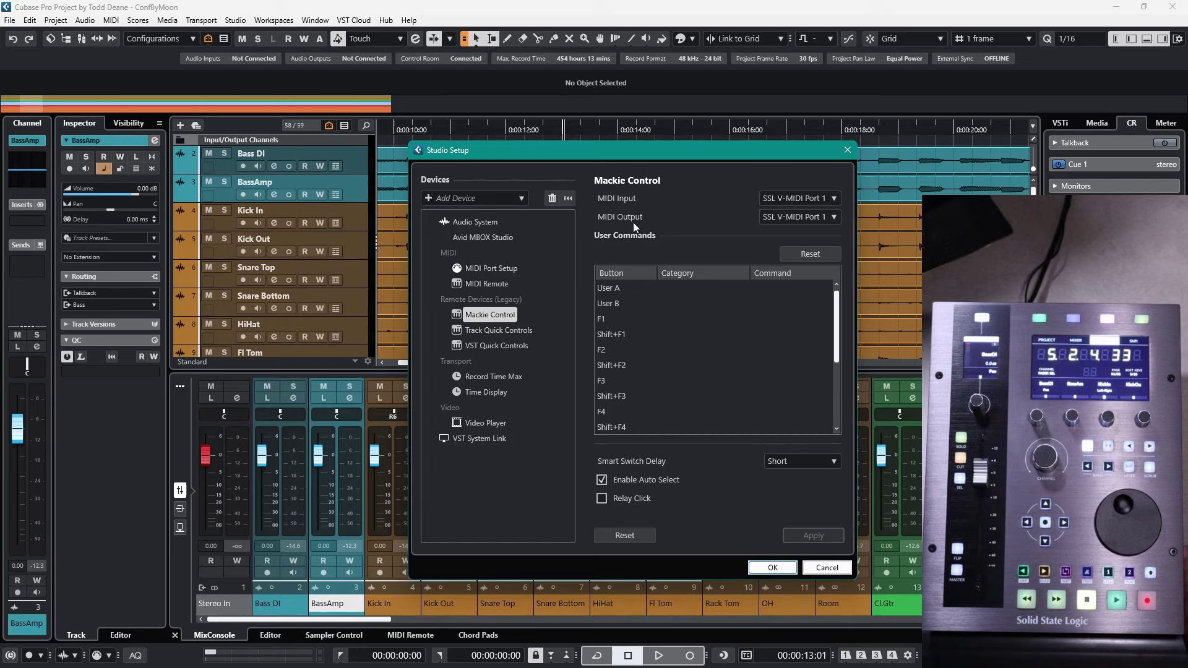
Step: Set the Mackie Control MIDI Input to SSL V-MIDI Port 1, moving the setup window aside
click(836, 199)
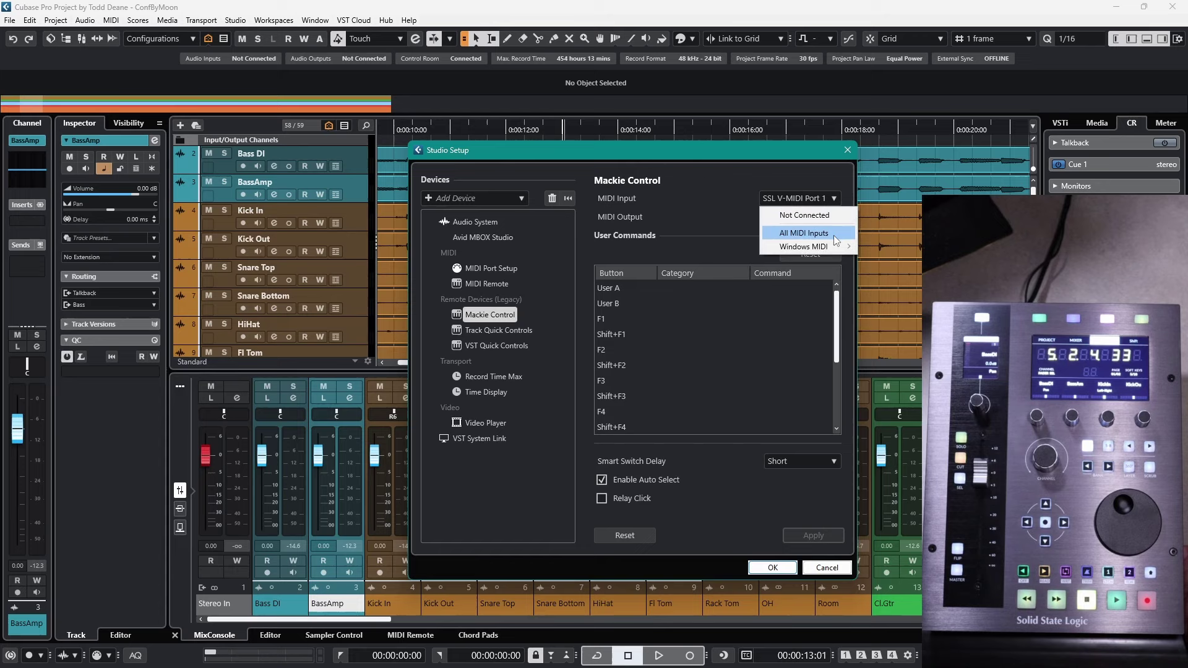
mouse_move(835, 245)
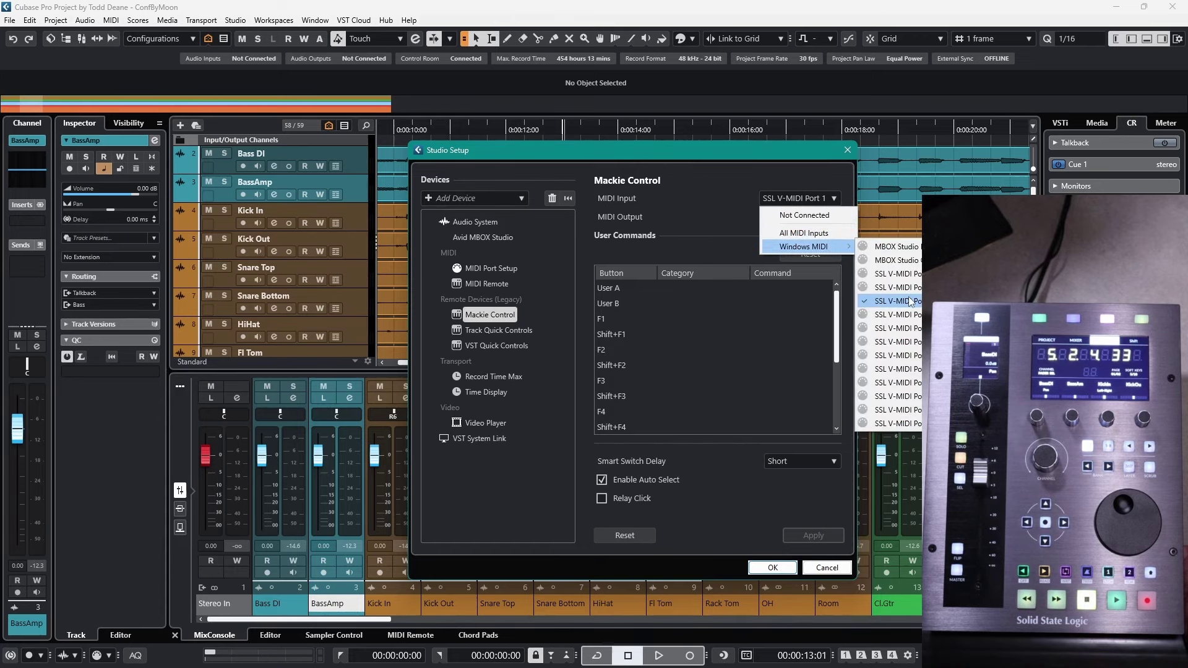
click(780, 147)
drag(780, 148, 550, 129)
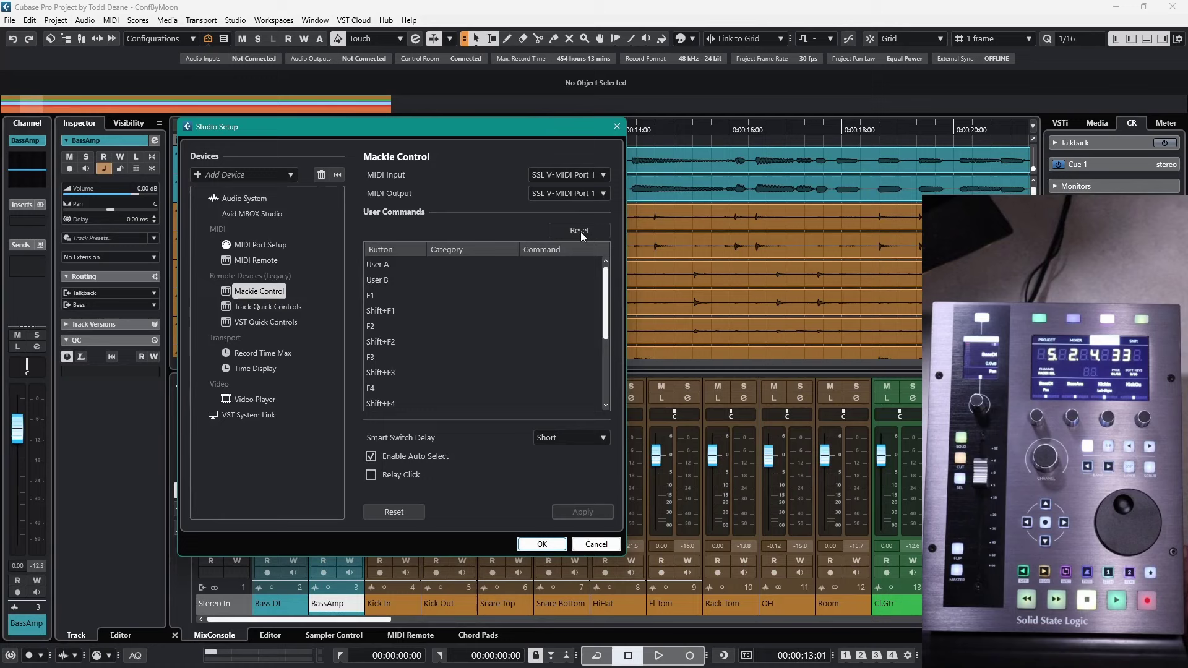
click(572, 175)
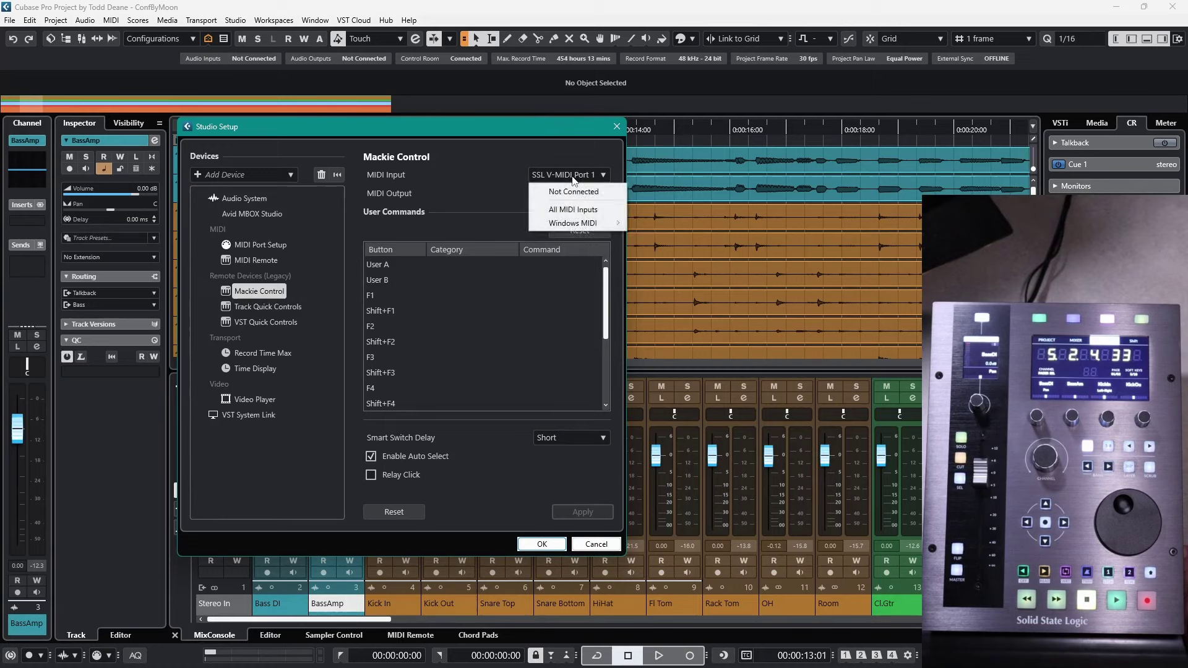
mouse_move(580, 228)
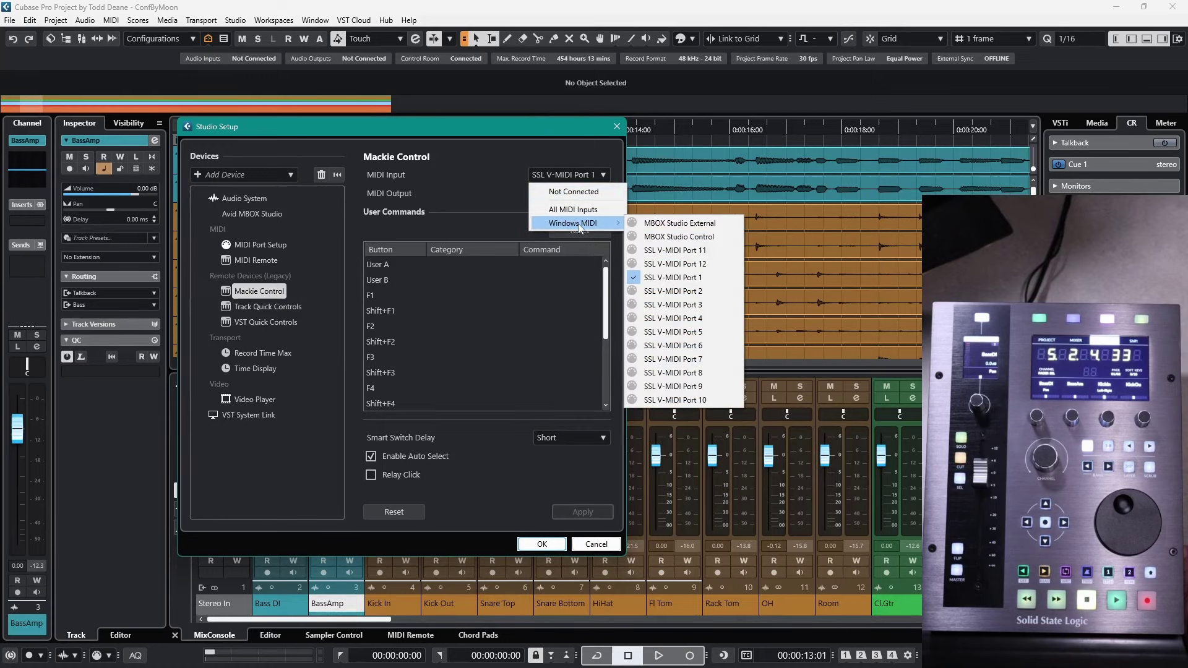
click(684, 282)
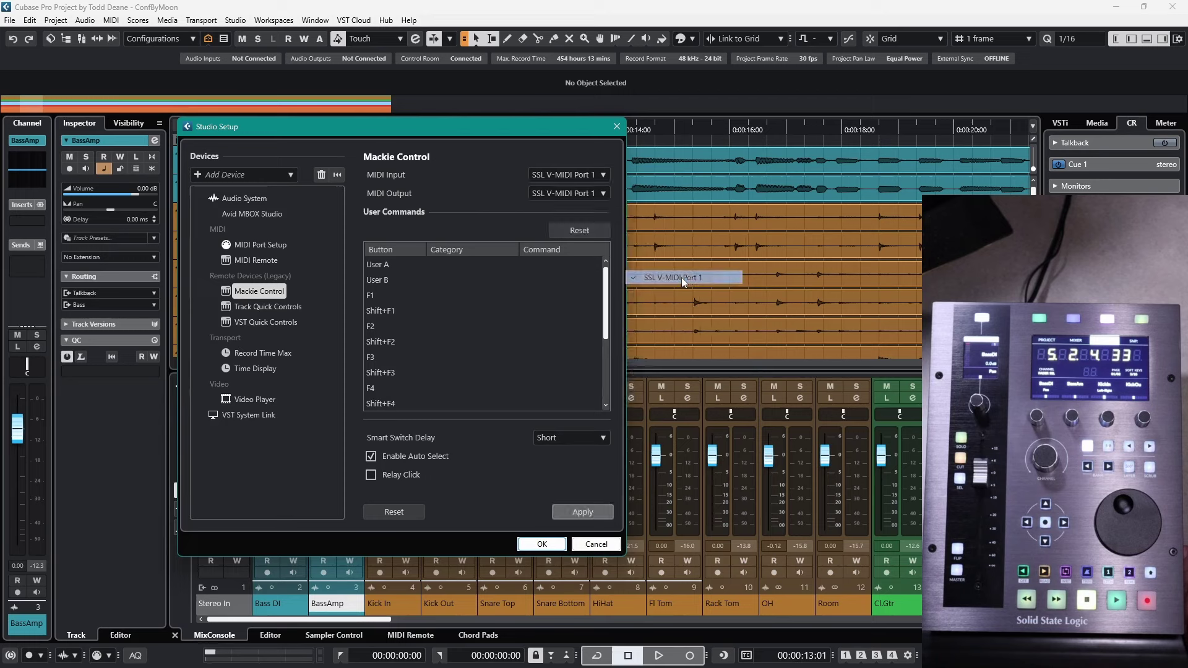
Step: Set the Mackie Control MIDI Output to SSL V-MIDI Port 1, then apply and close Studio Setup
click(582, 195)
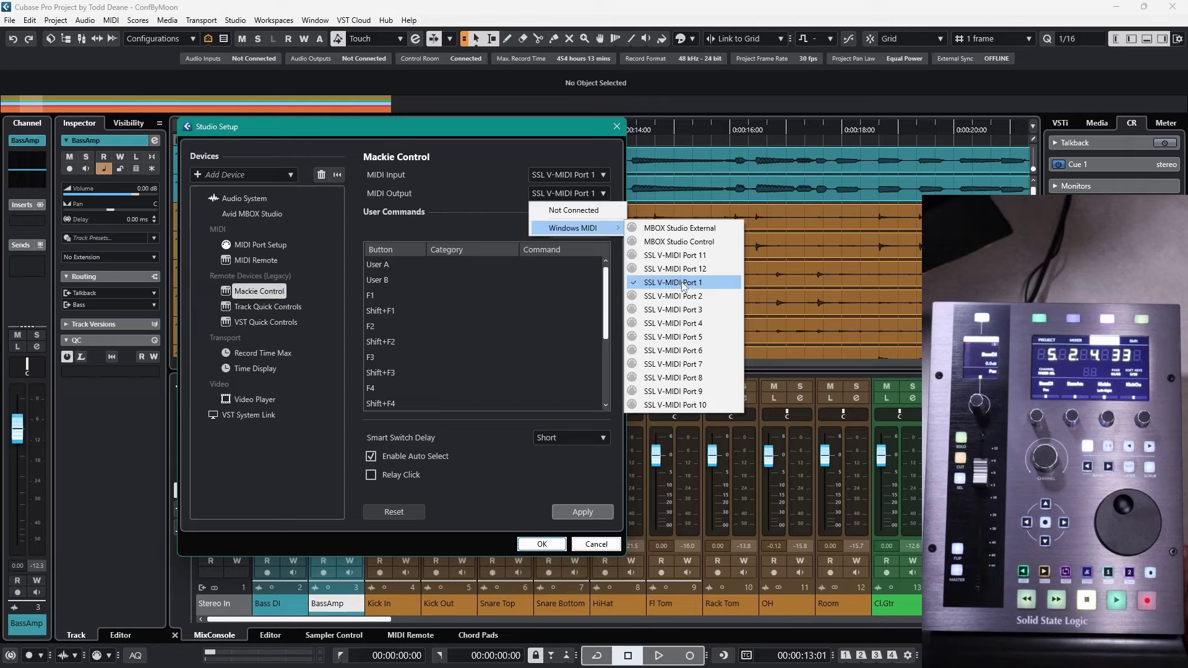
click(684, 283)
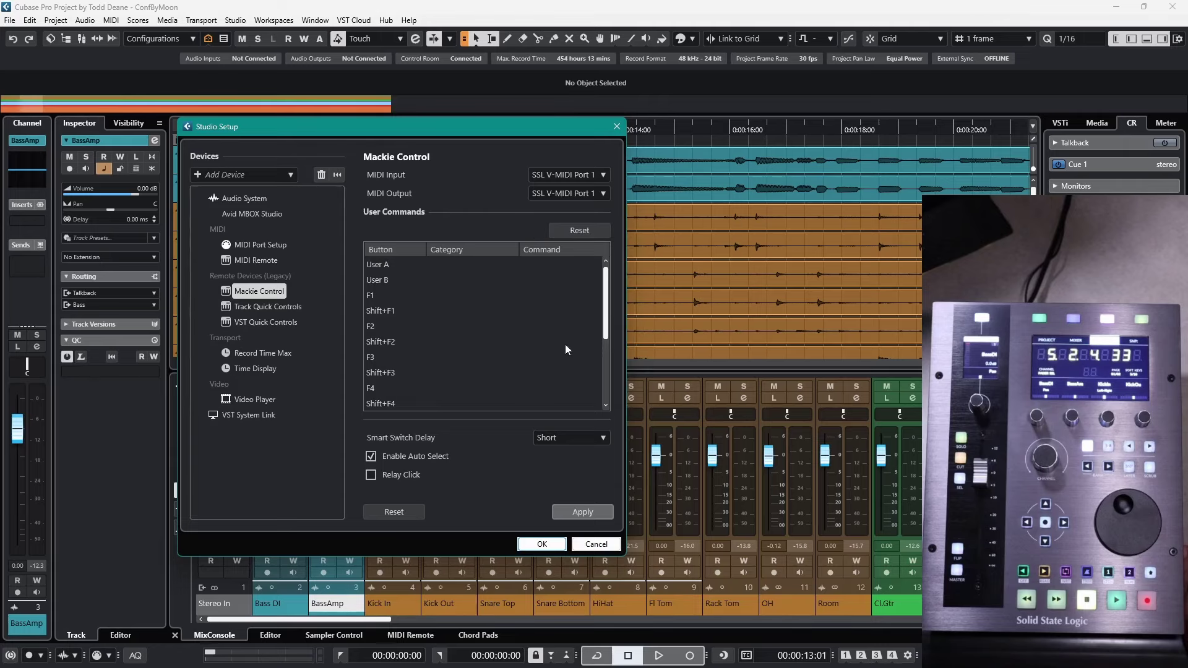
click(586, 513)
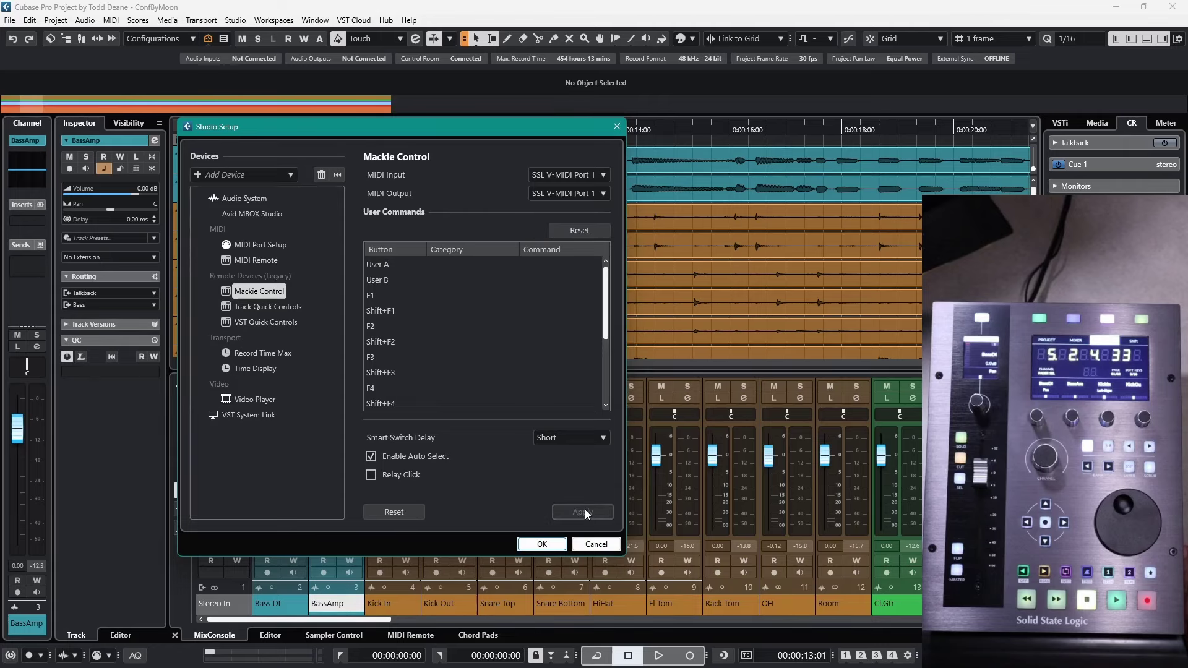
click(542, 545)
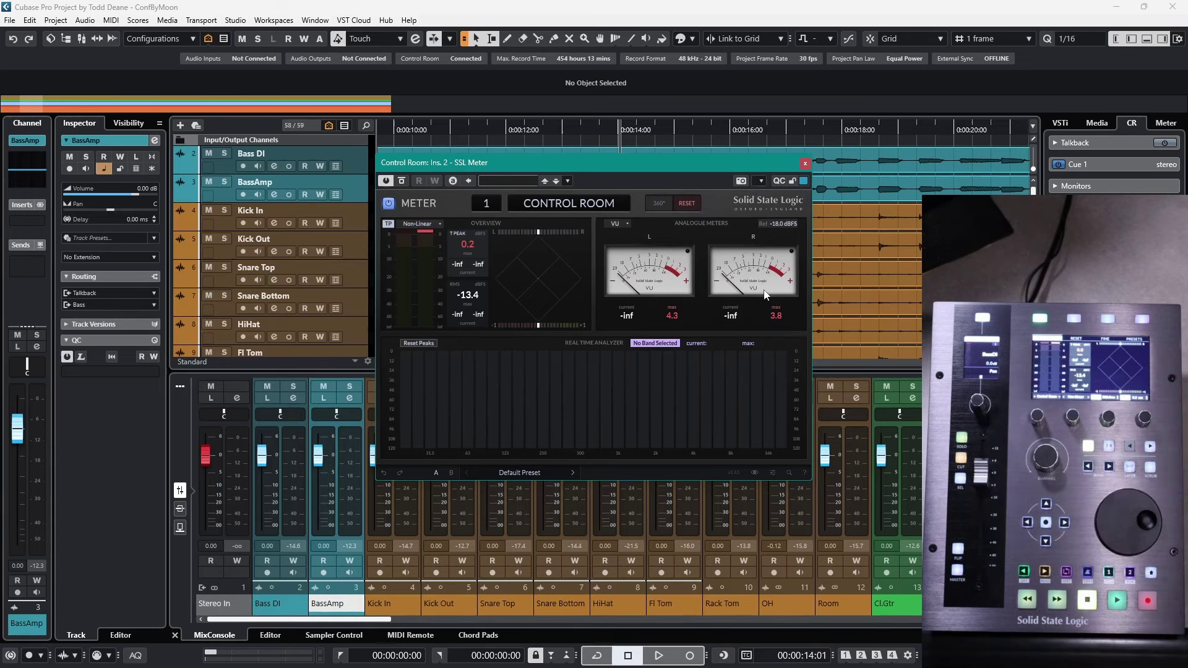
Step: Play the project briefly to watch the SSL Meter, stop, and close the meter window
key(space)
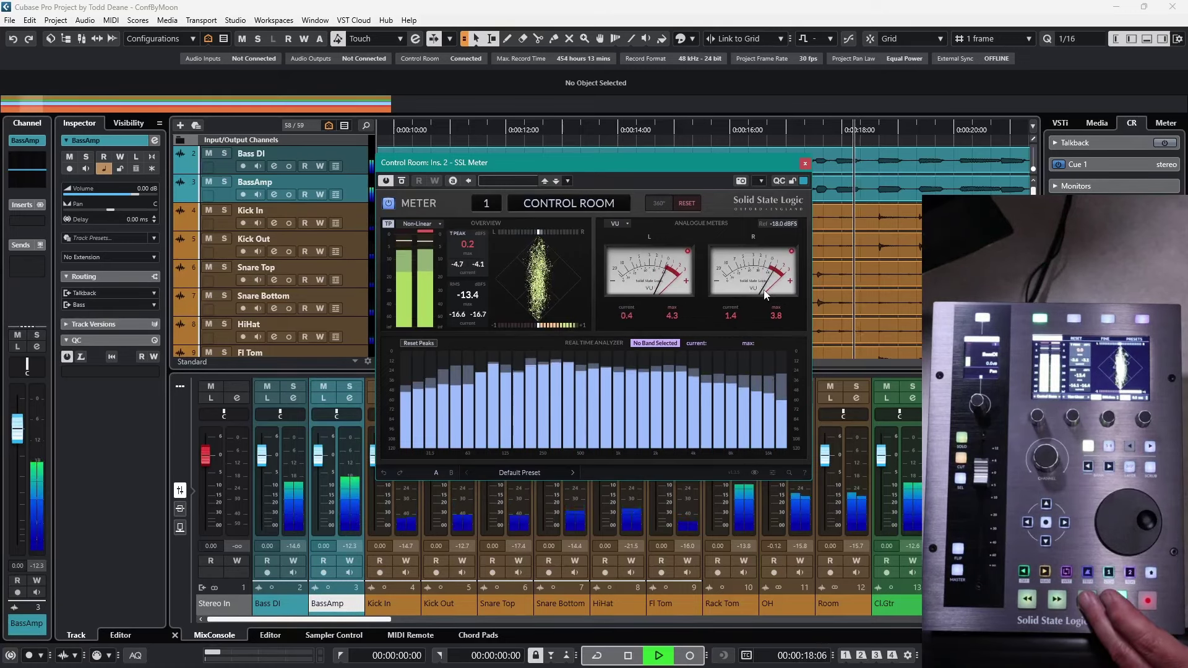
key(space)
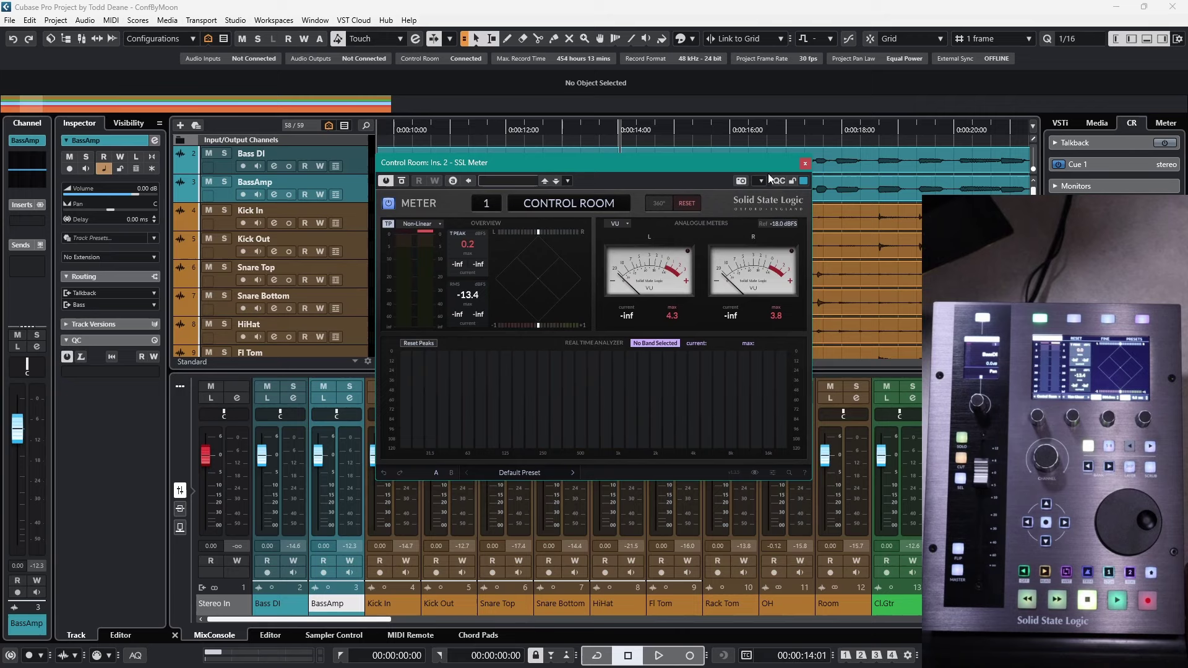
click(805, 164)
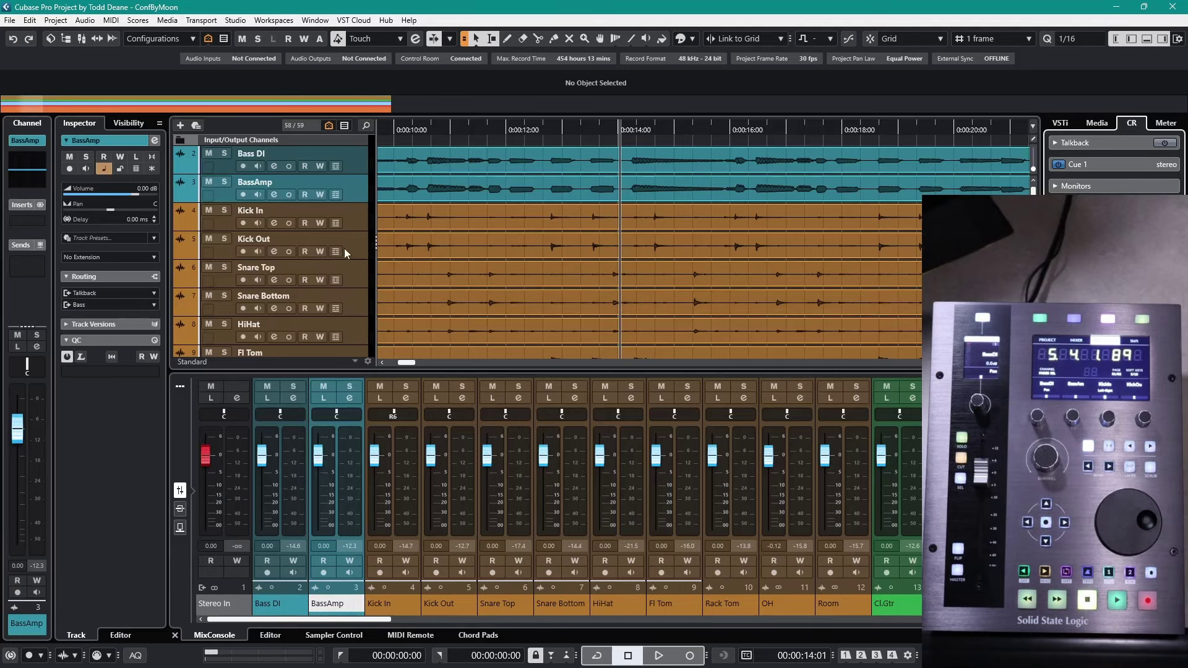
Step: Select the Bass DI track, then scroll up and down through the track list
click(354, 156)
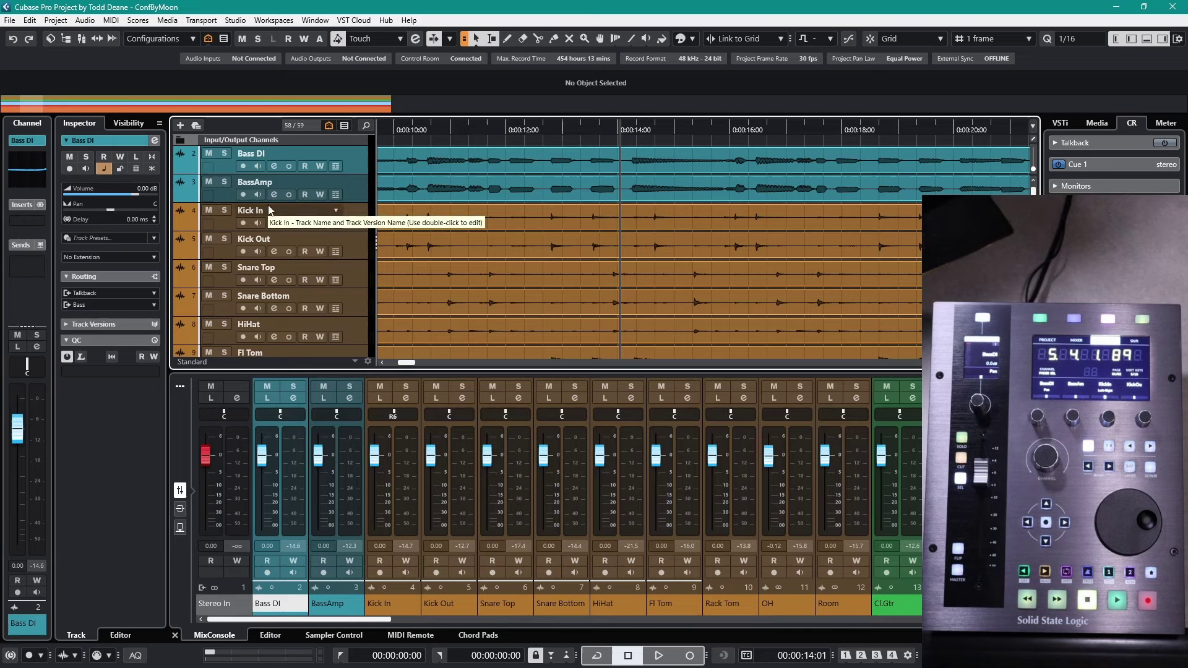
scroll(269, 211, down, 5)
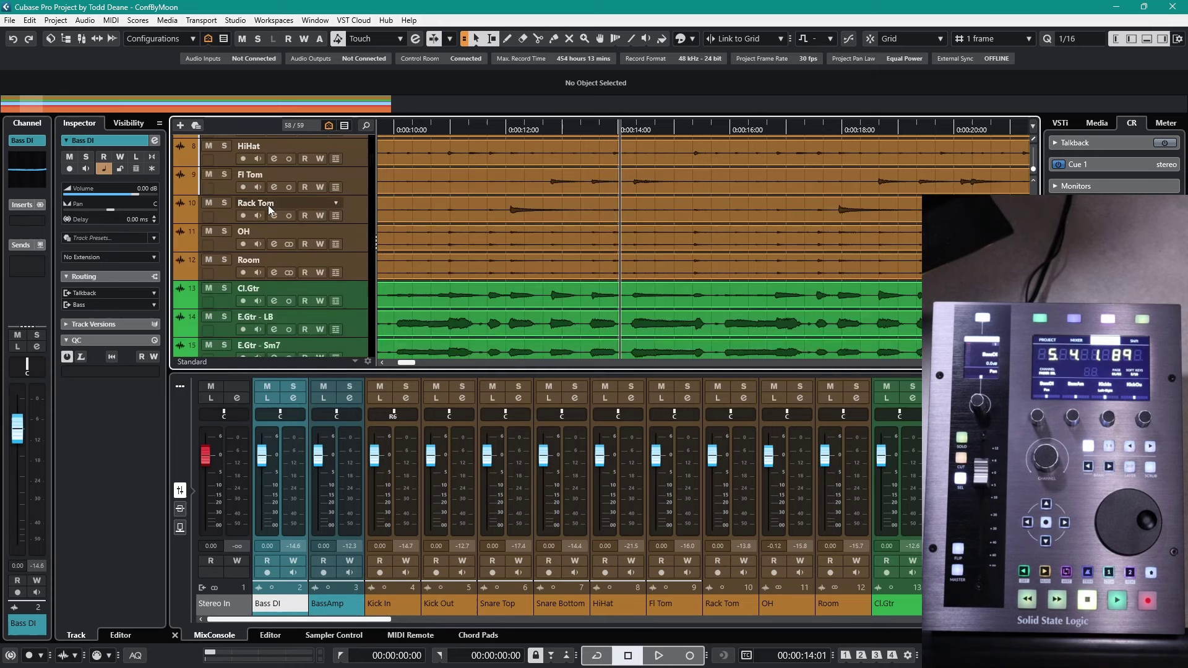
scroll(268, 211, up, 5)
scroll(268, 206, down, 5)
scroll(269, 206, up, 5)
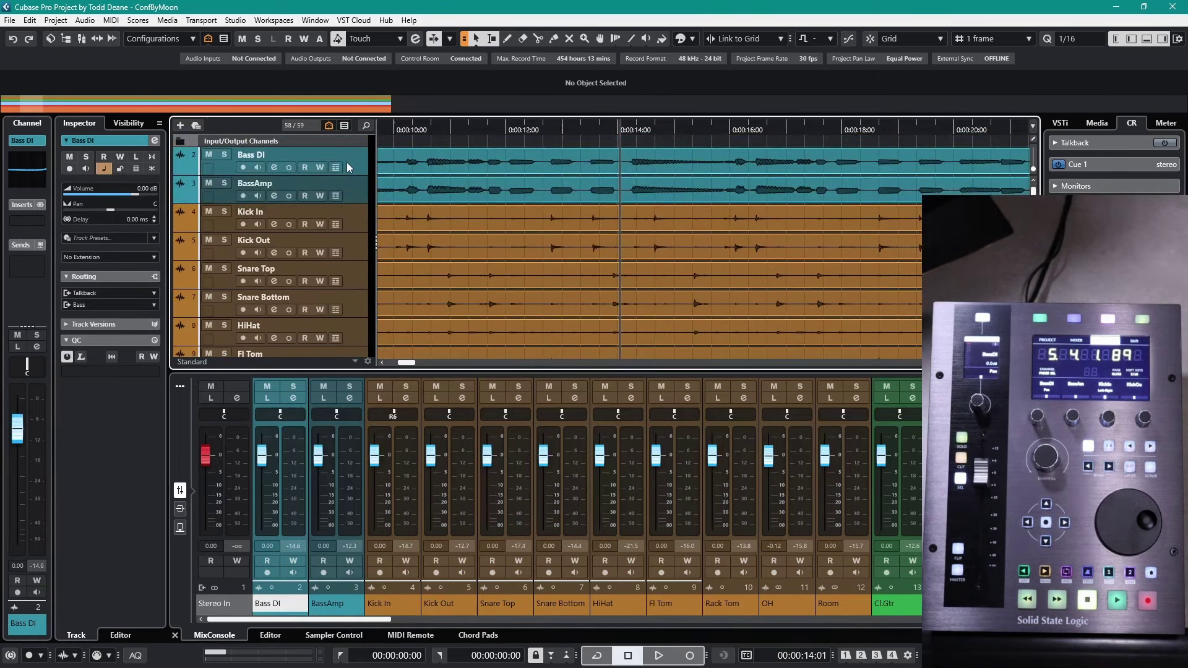
scroll(340, 322, down, 5)
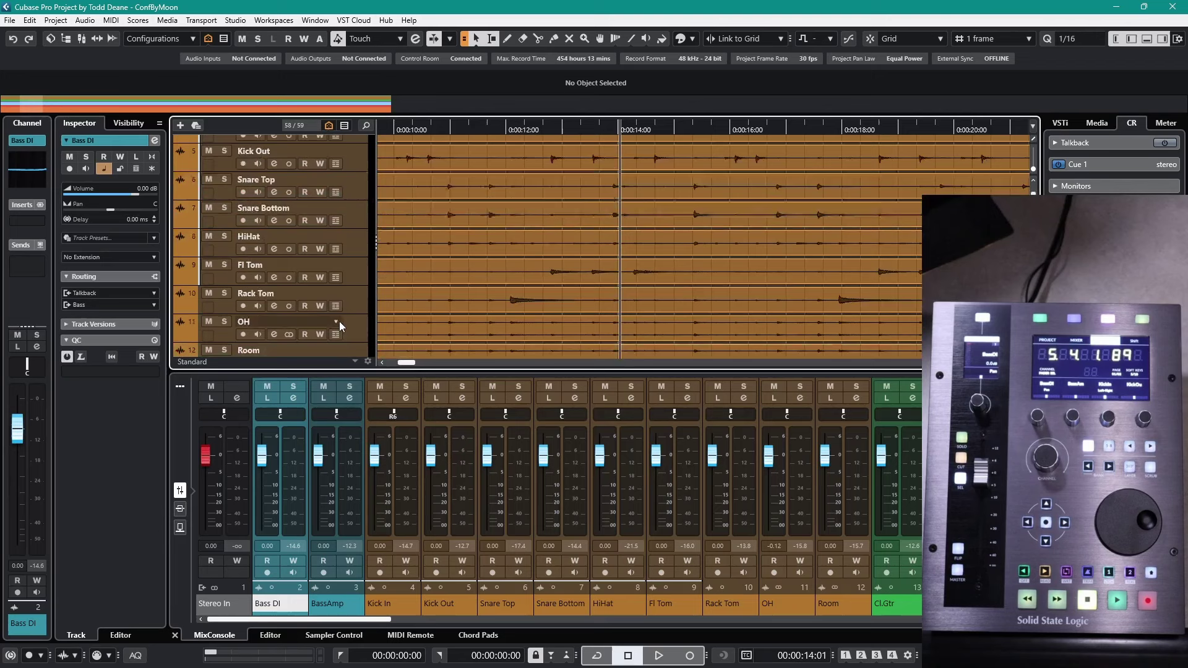
scroll(340, 323, up, 2)
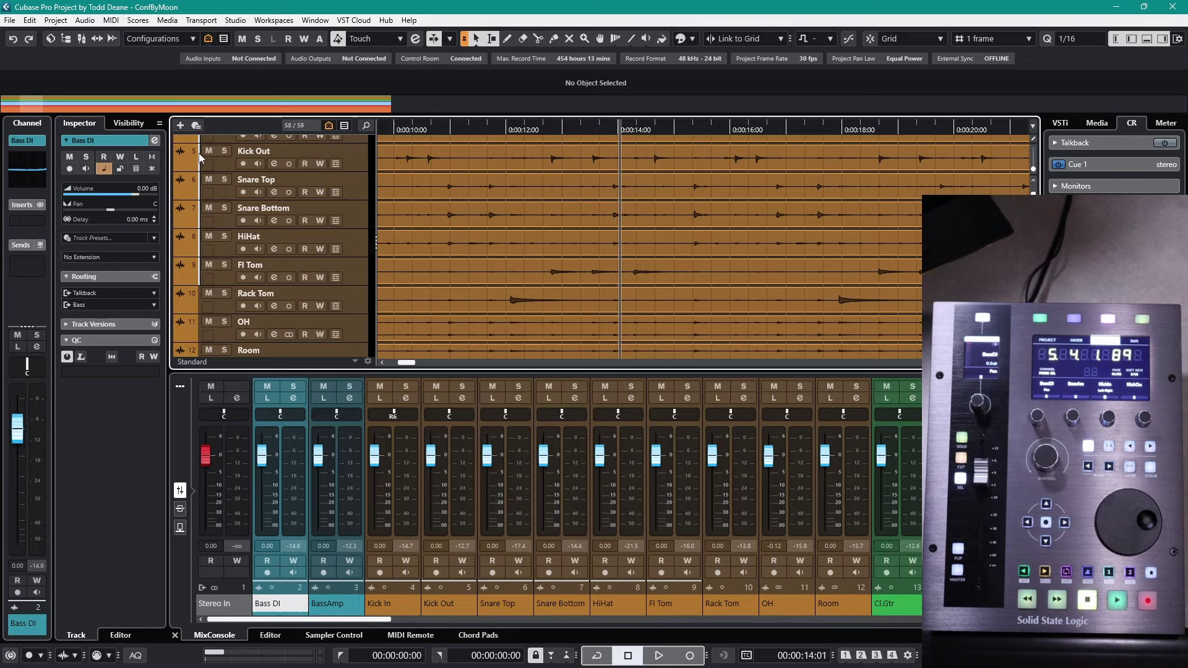
scroll(210, 181, up, 3)
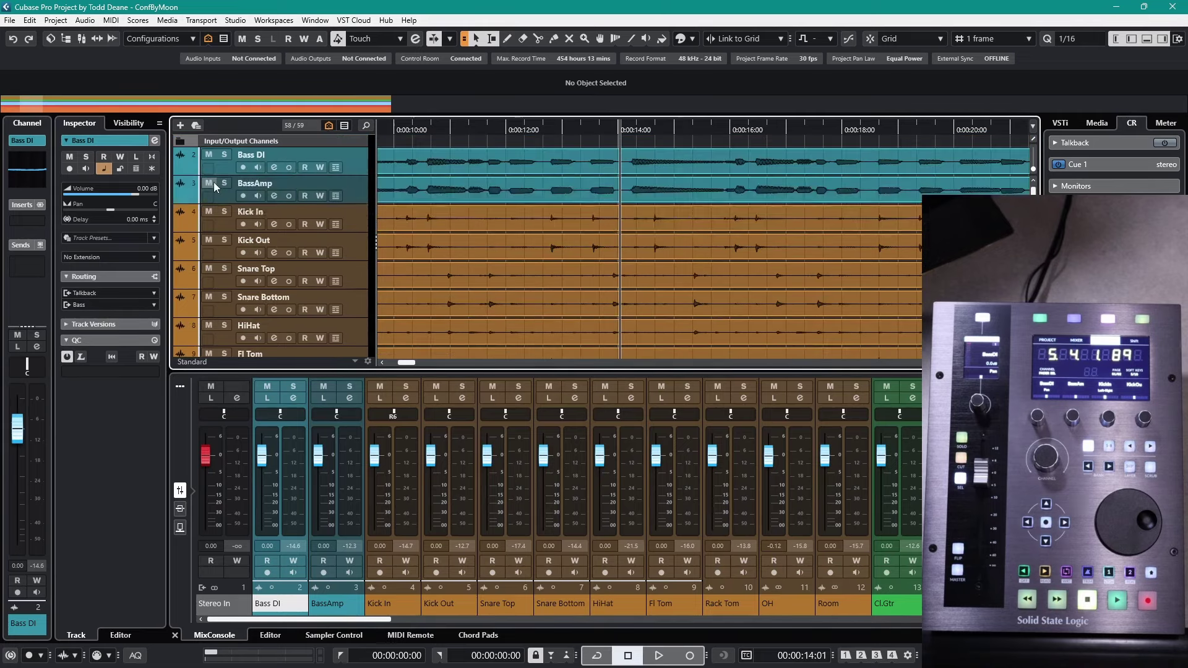
scroll(214, 182, down, 3)
scroll(215, 186, down, 2)
scroll(216, 185, up, 5)
scroll(196, 180, down, 3)
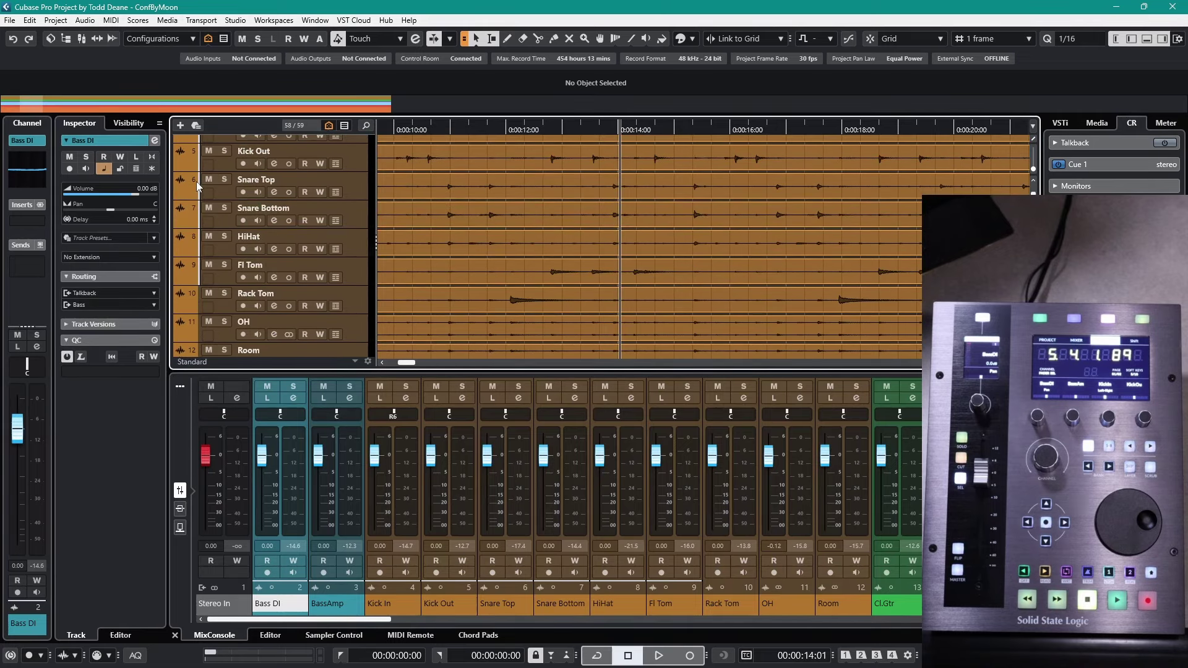
Step: Select Fl Tom, then Snare Bottom, then Fl Tom again in the track list
click(345, 271)
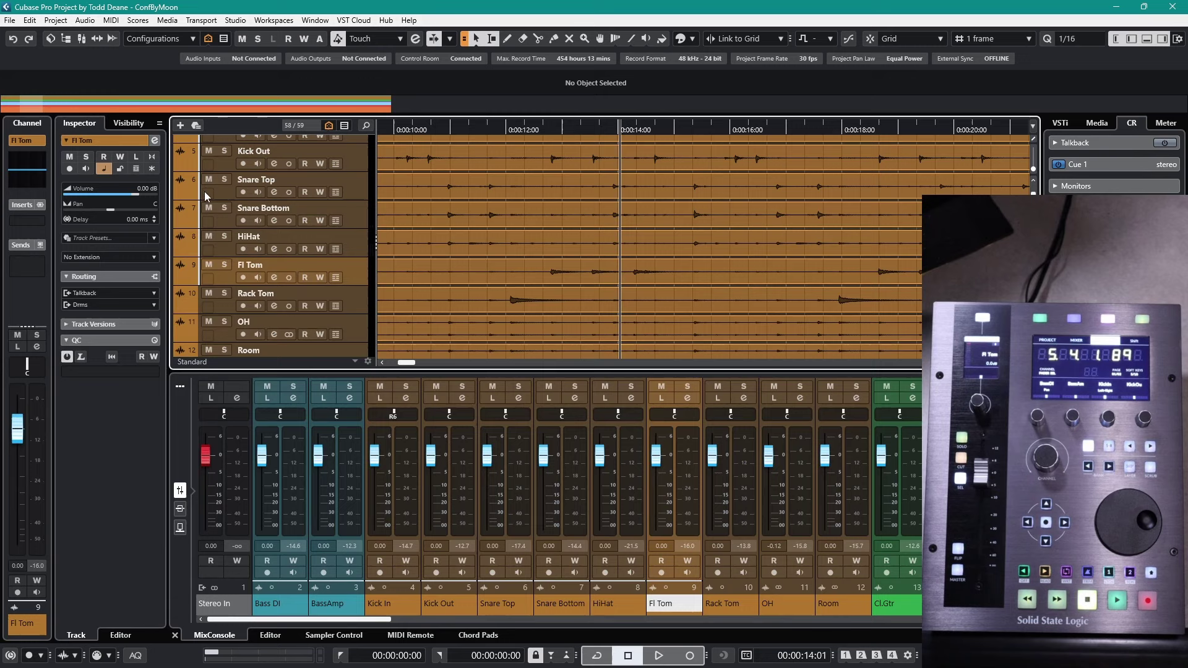
click(351, 215)
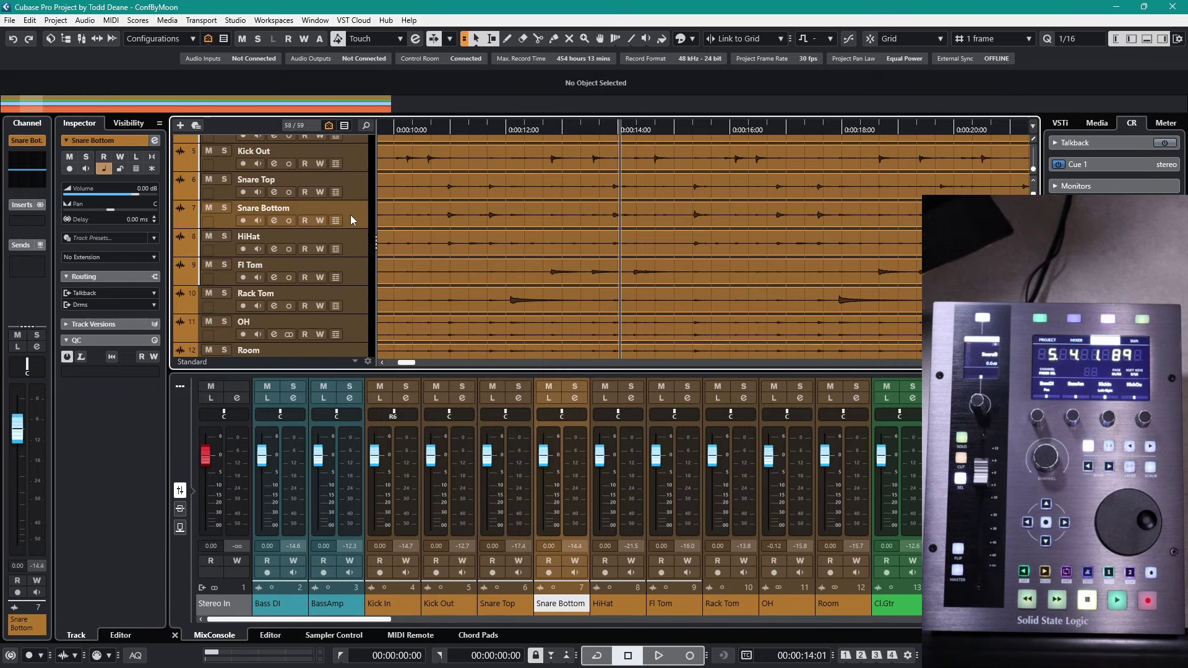
click(347, 270)
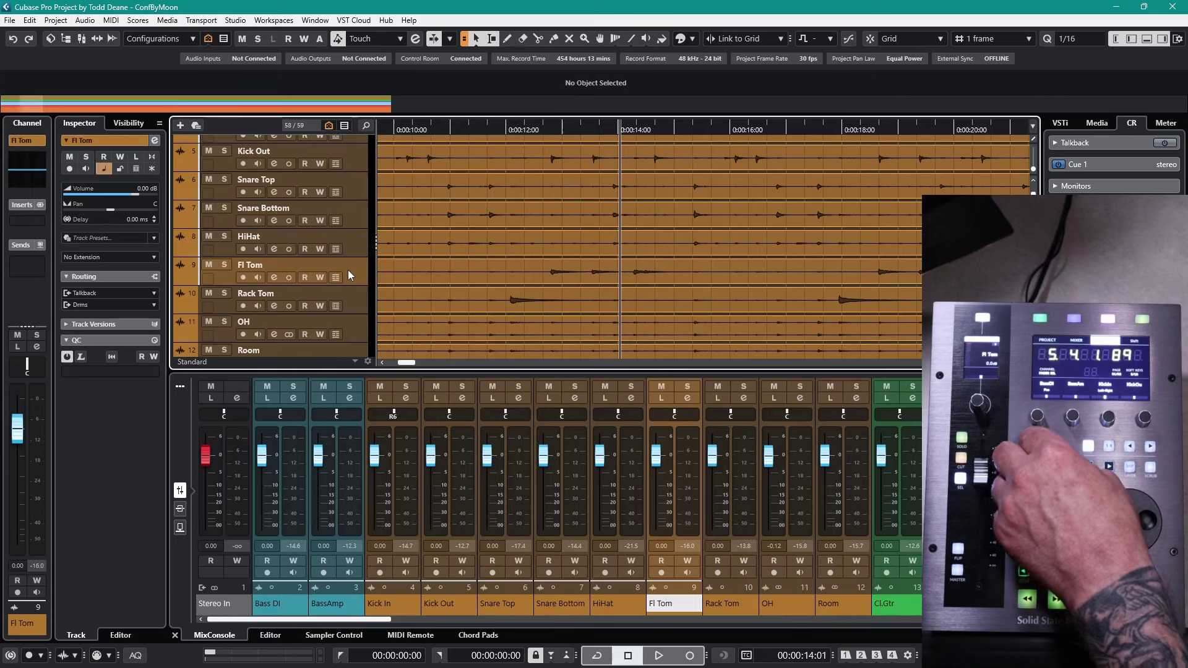
Step: Arrow down through OctGtr, Piano and Organ to Flugel Muted, then scroll the track list
key(Down)
key(Down)
key(Down)
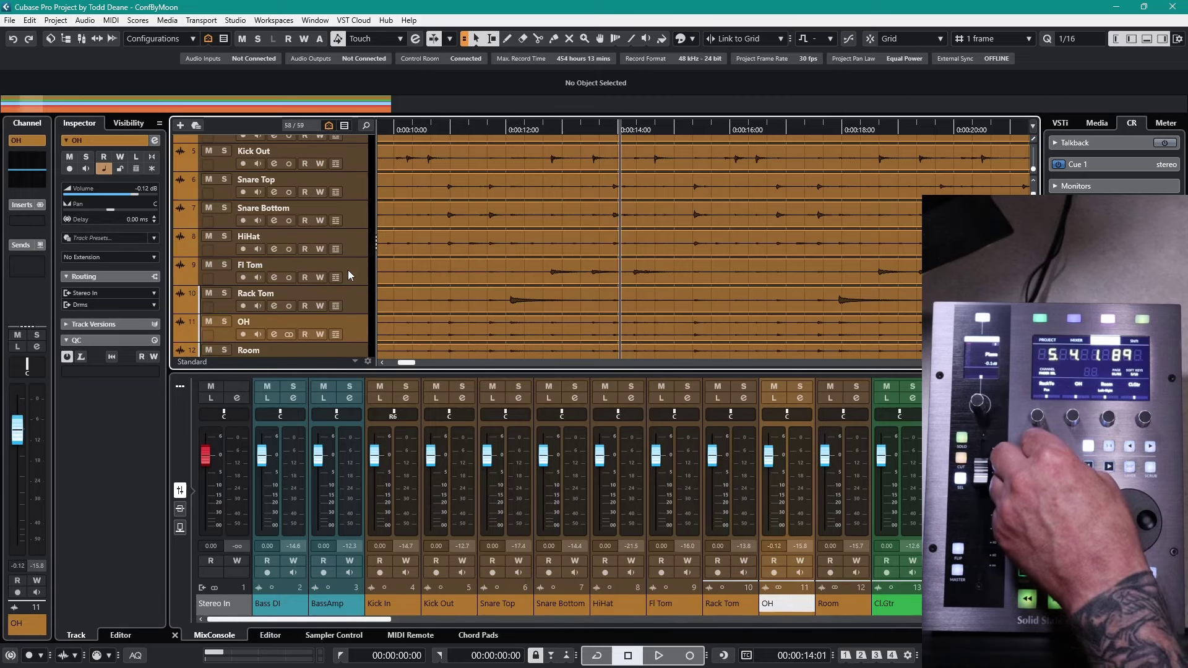
key(Down)
key(Down)
key(Down)
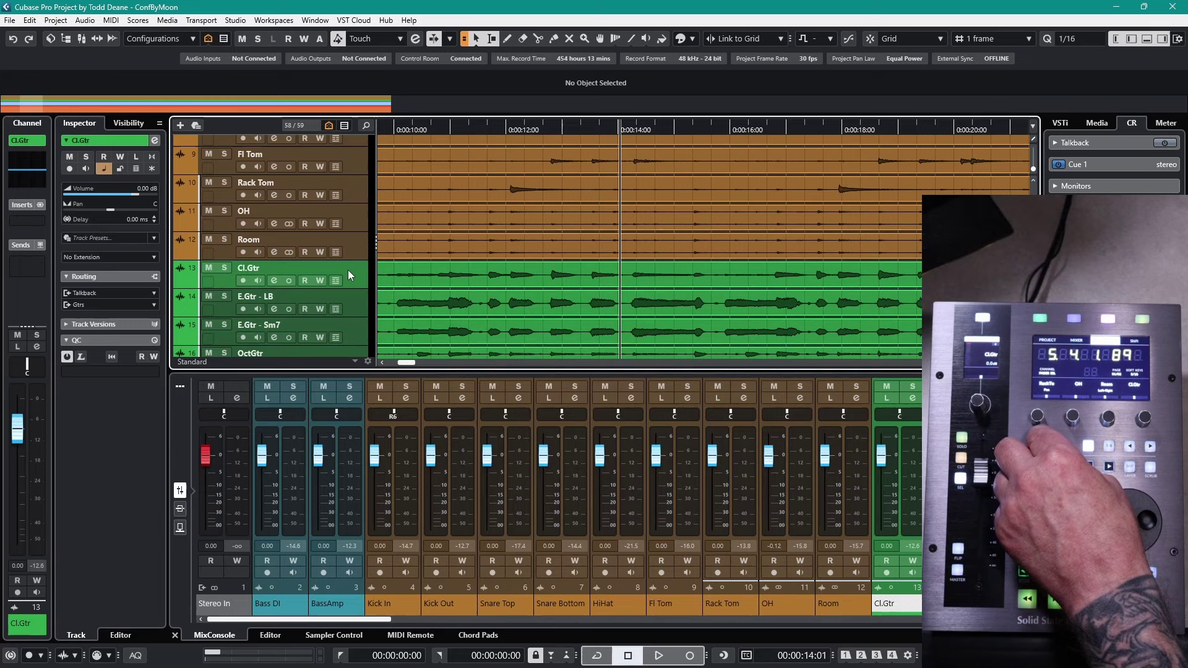
key(Down)
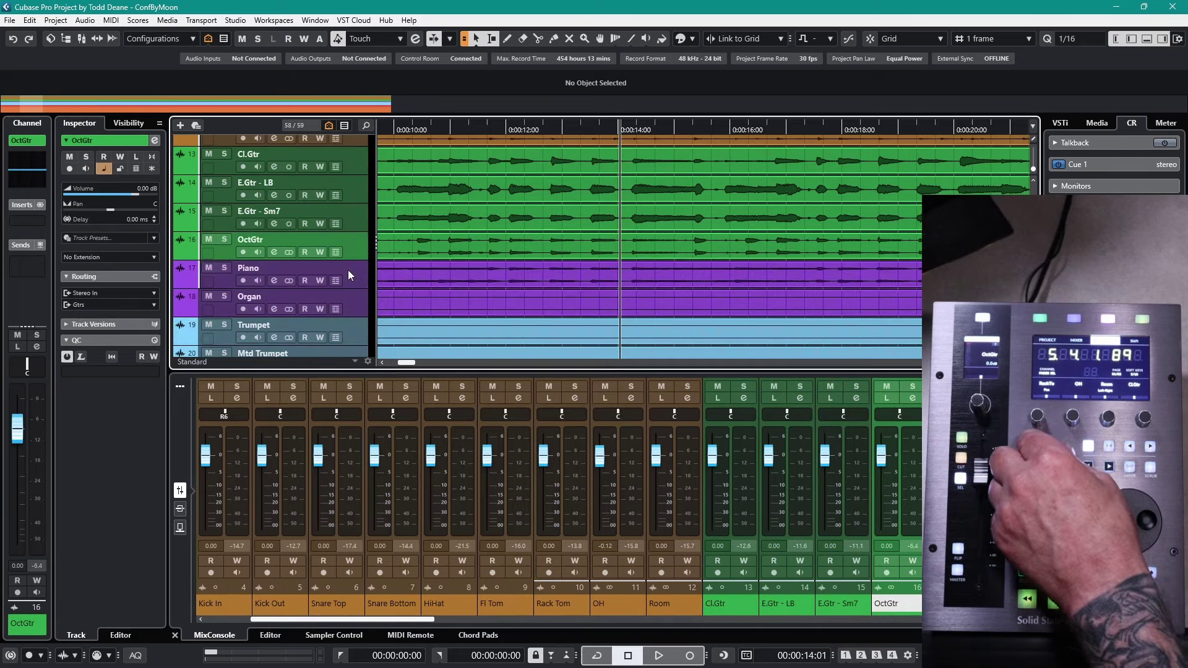
key(Down)
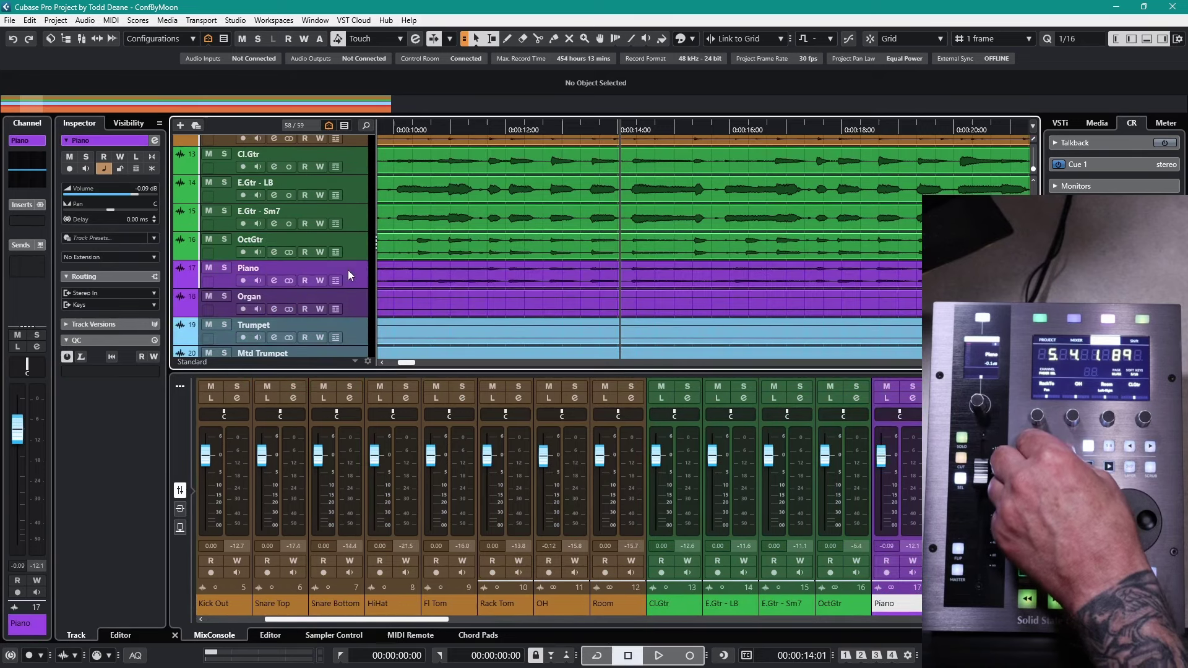
key(Down)
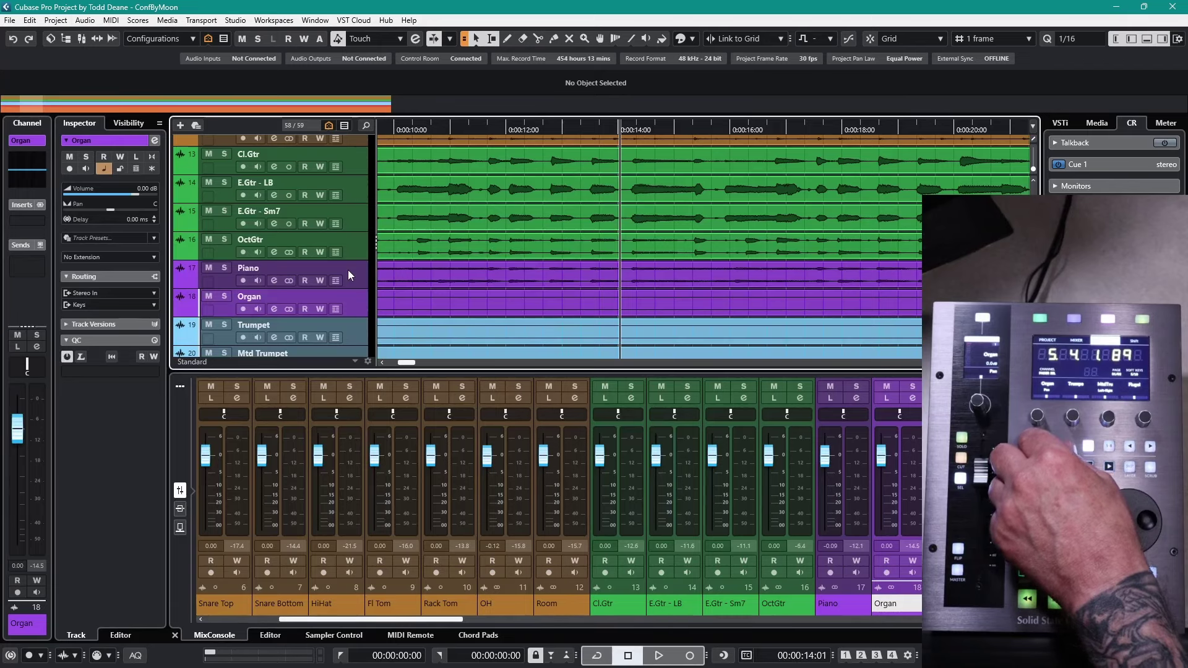
key(Down)
key(Down)
key(Down)
key(Down)
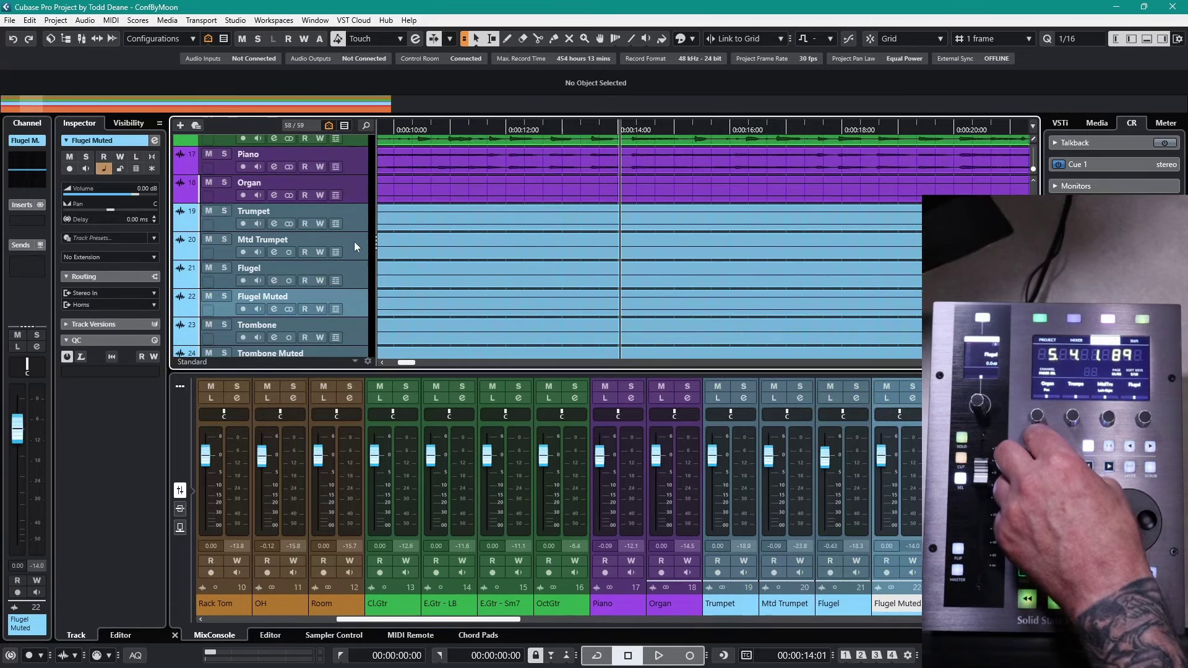
scroll(439, 239, down, 5)
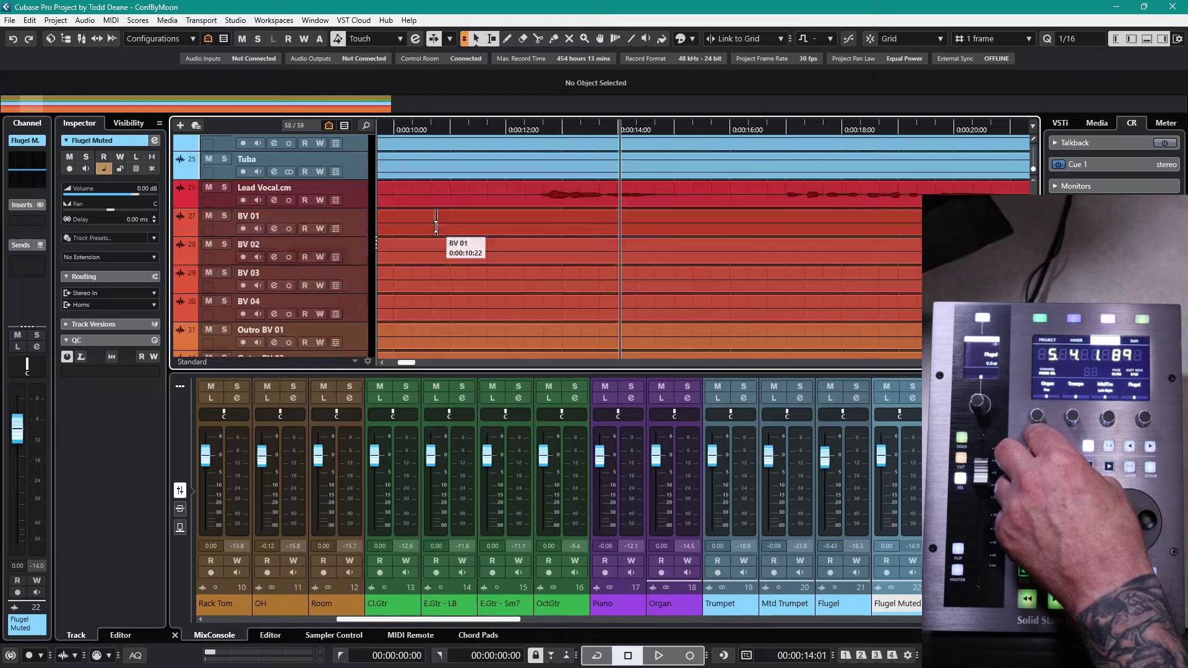
scroll(449, 244, up, 5)
scroll(452, 260, down, 5)
scroll(455, 291, up, 10)
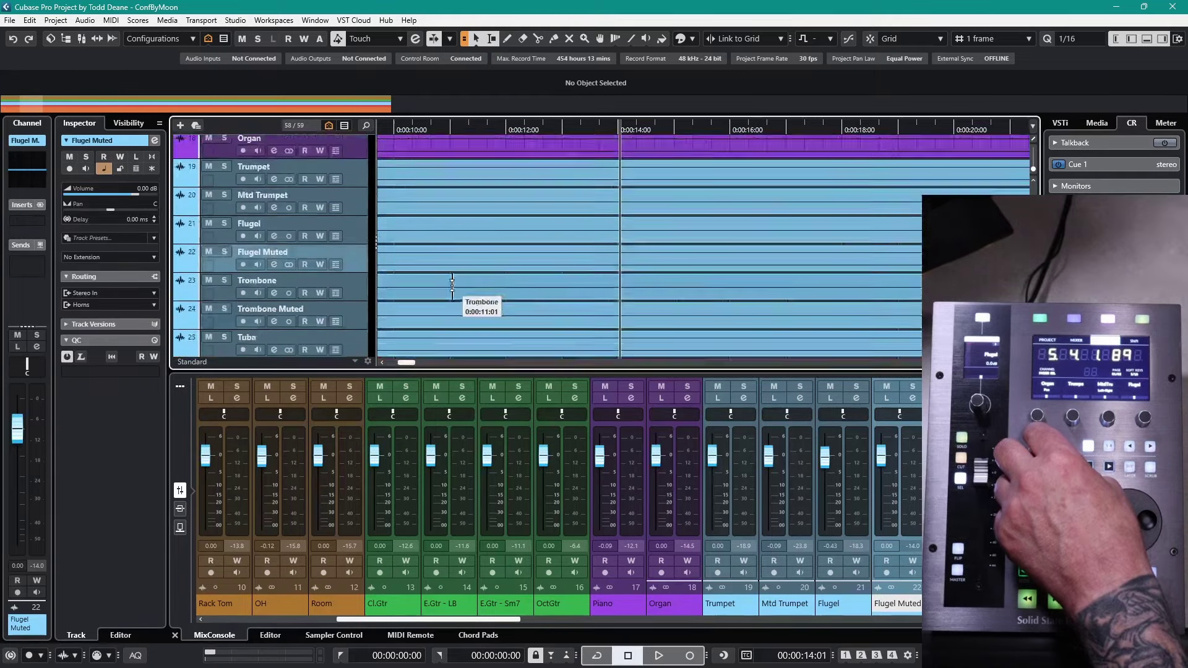
scroll(492, 321, down, 2)
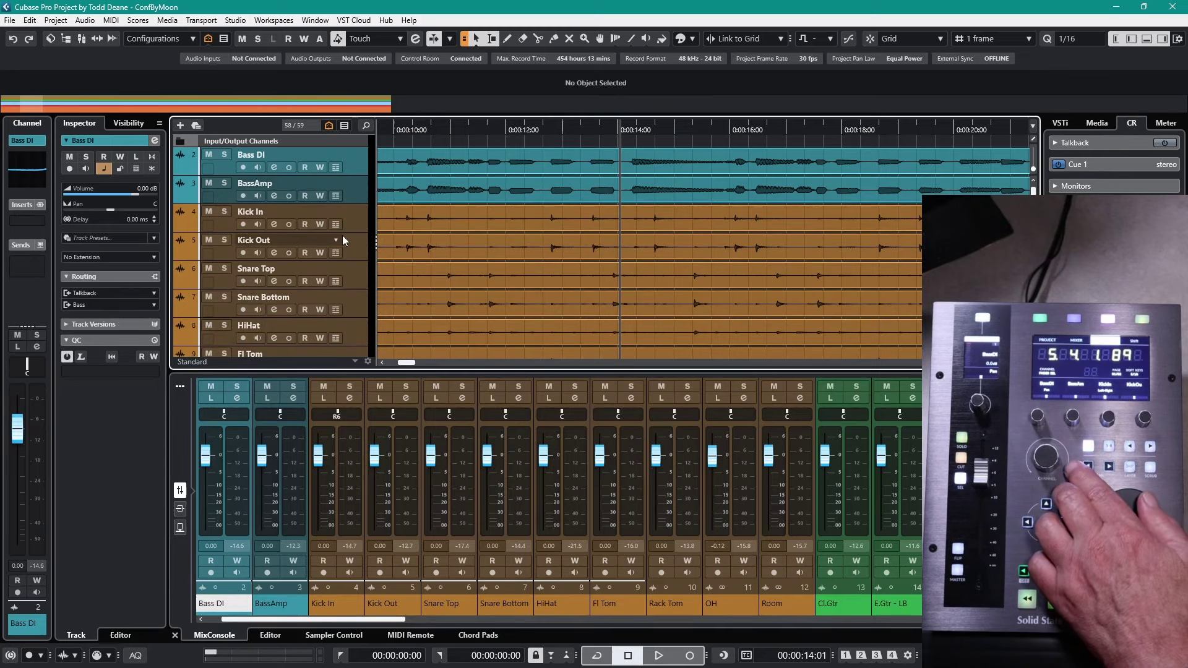
Step: Step through Rack Tom, OH, Room, Fl Tom, HiHat, Snare Bottom, Snare Top, Kick Out, ending on Kick In
scroll(347, 242, down, 5)
scroll(347, 250, up, 1)
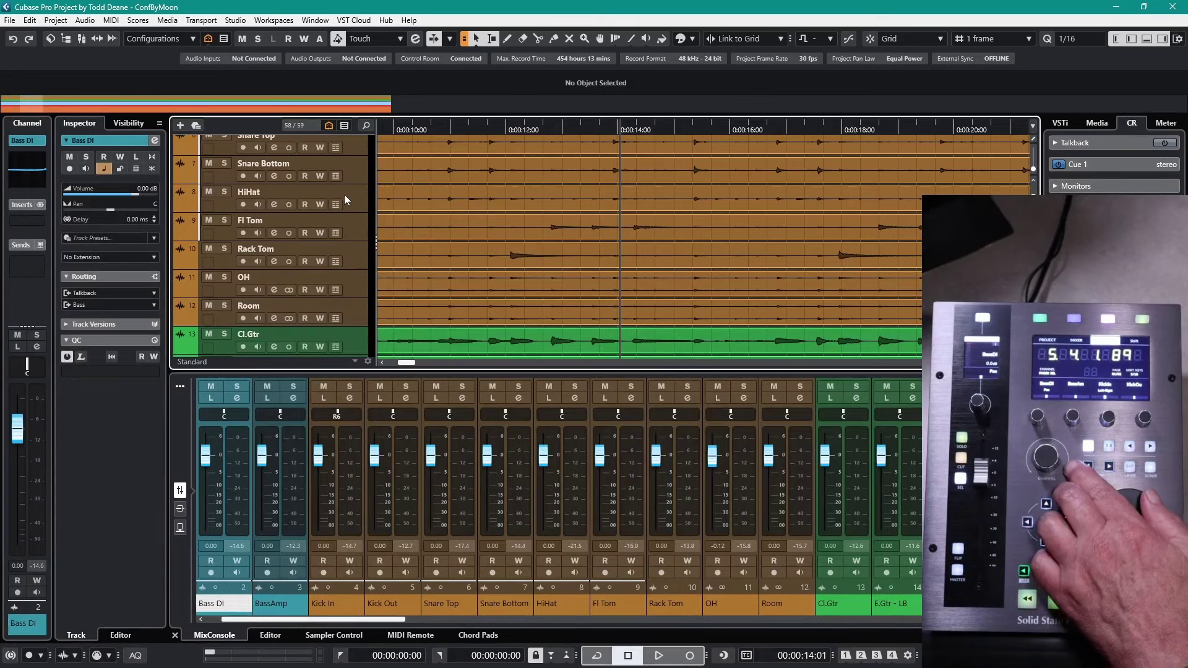
click(351, 259)
click(348, 280)
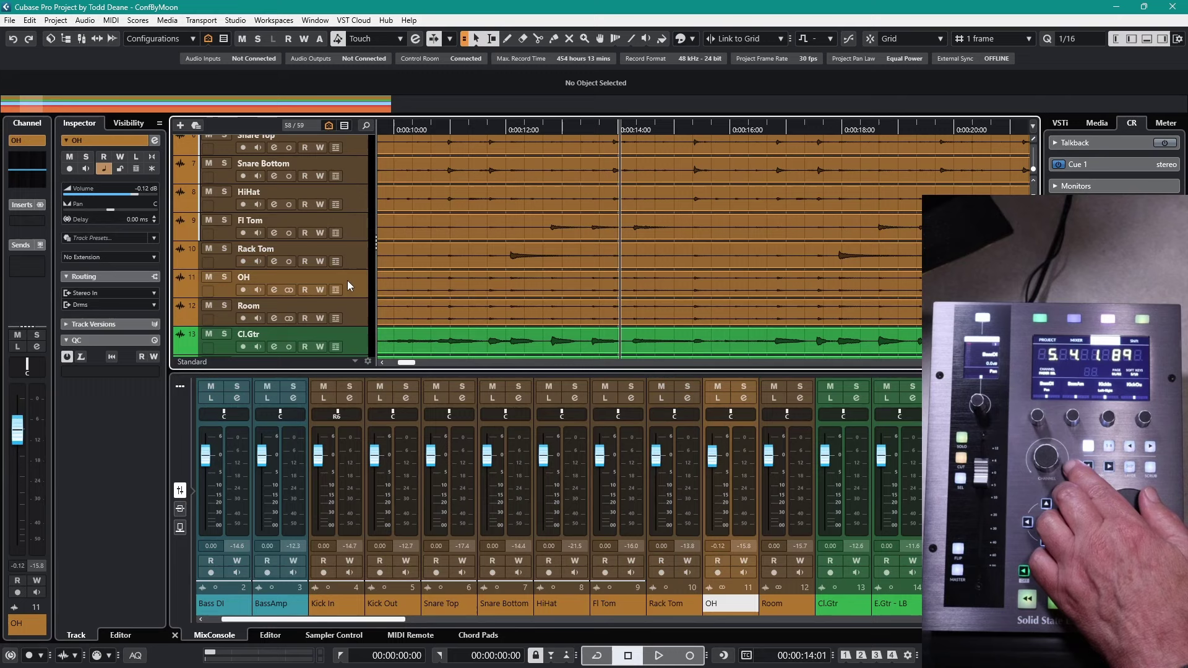
click(350, 307)
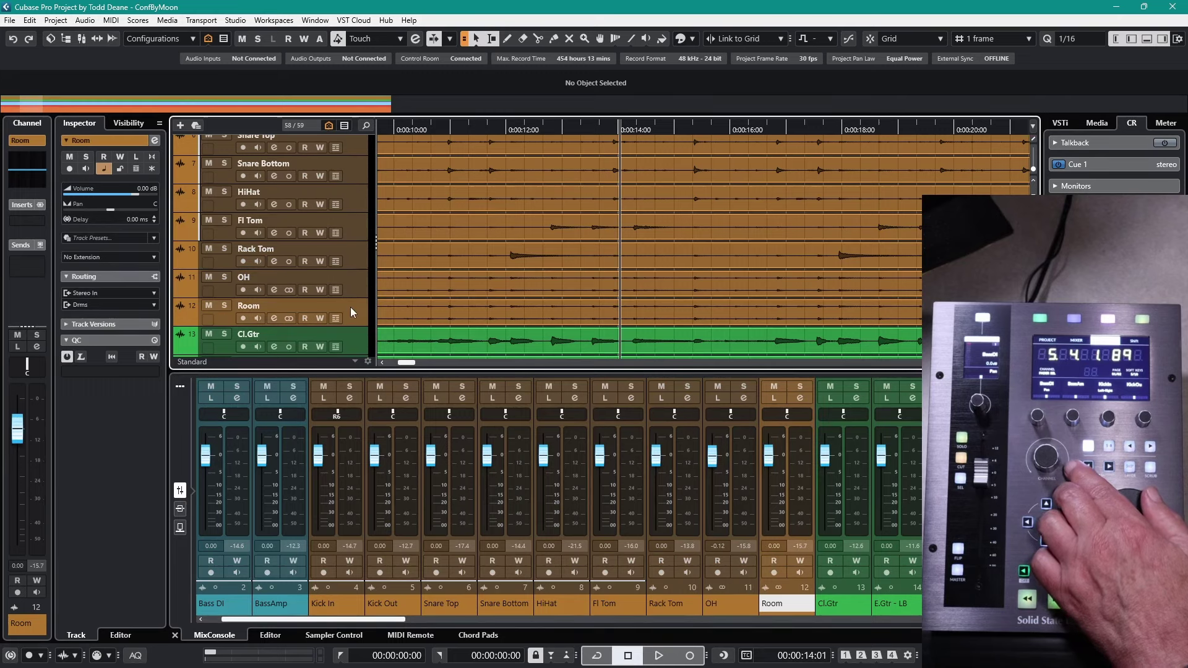
click(353, 227)
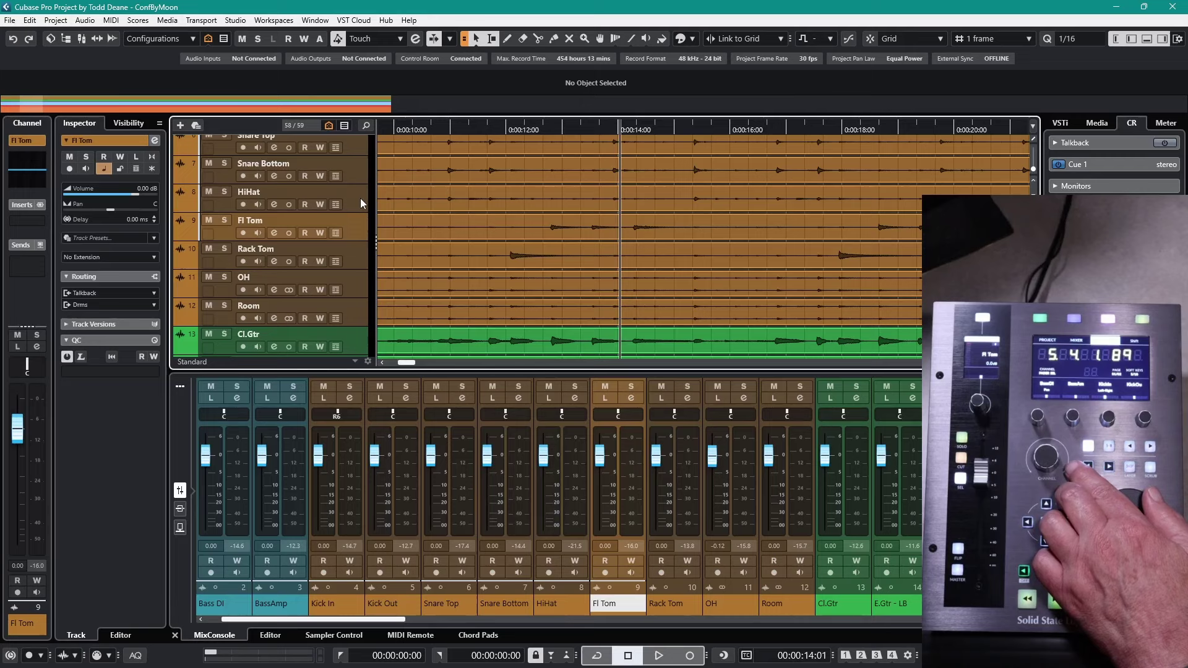
click(360, 198)
click(363, 168)
scroll(363, 168, up, 3)
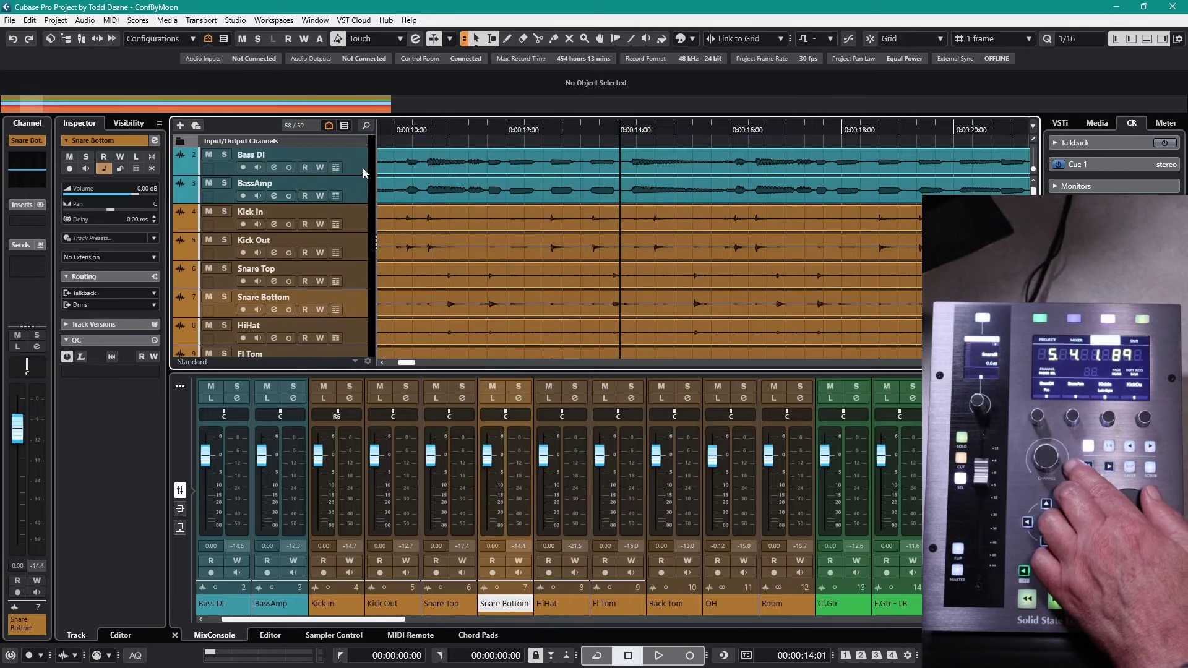
click(354, 274)
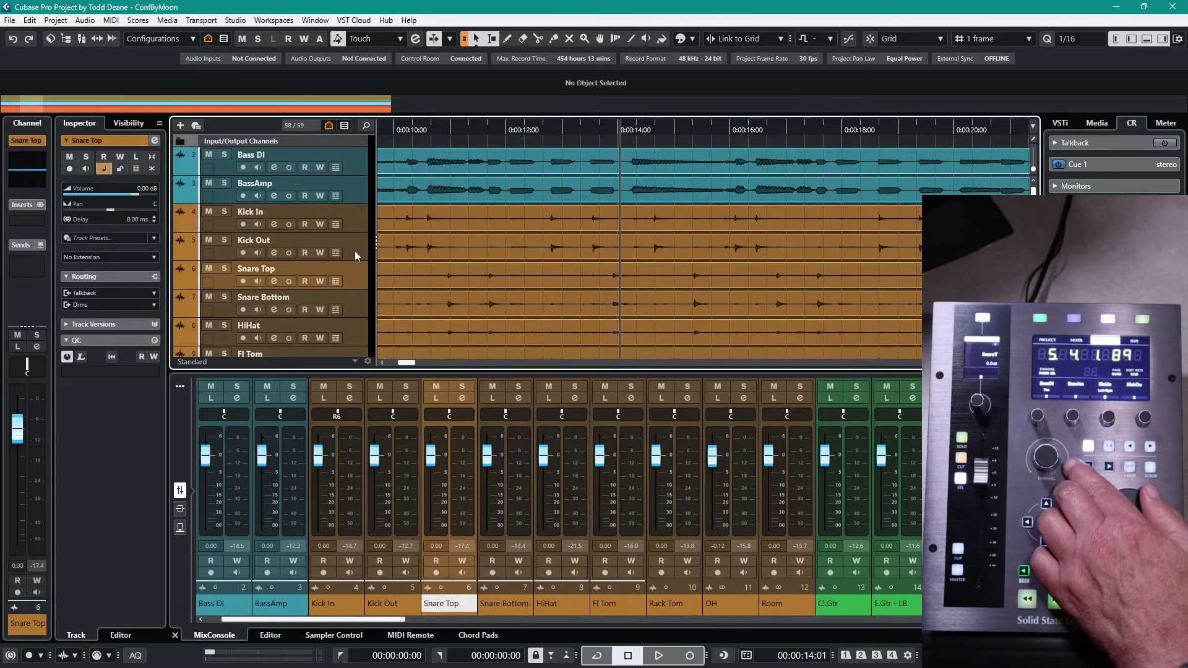
click(355, 252)
click(354, 218)
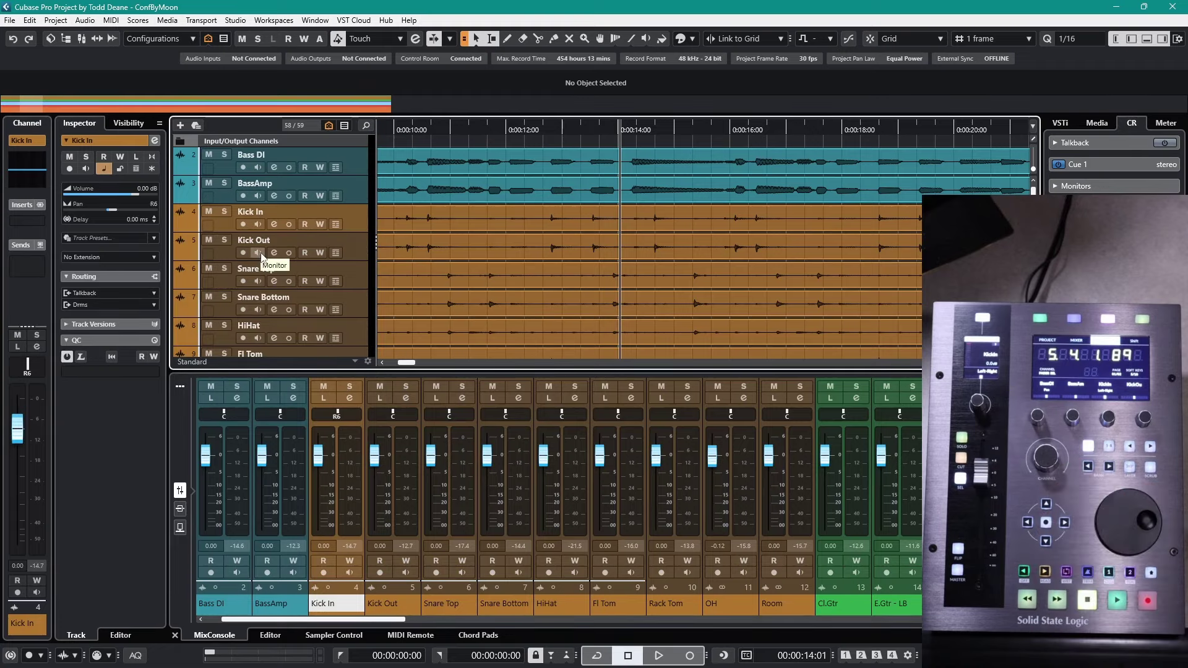
Step: Open the MixConsole with F3 and scroll down to reveal the Inserts, EQ and Strip rows
key(F3)
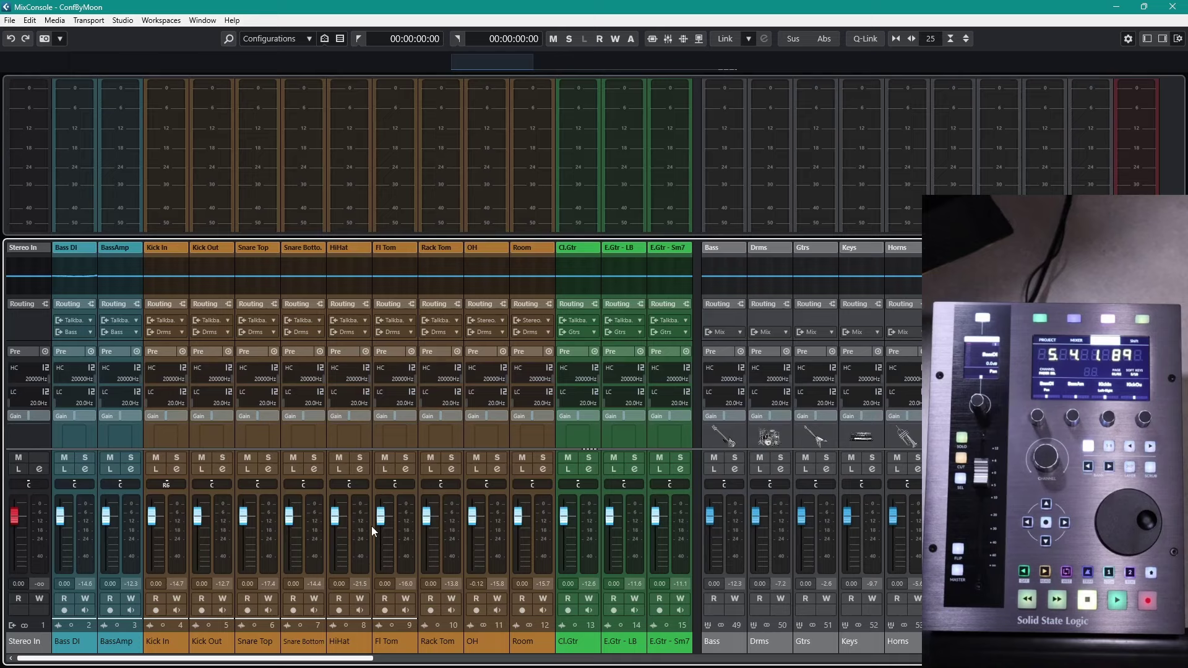
scroll(371, 420, down, 5)
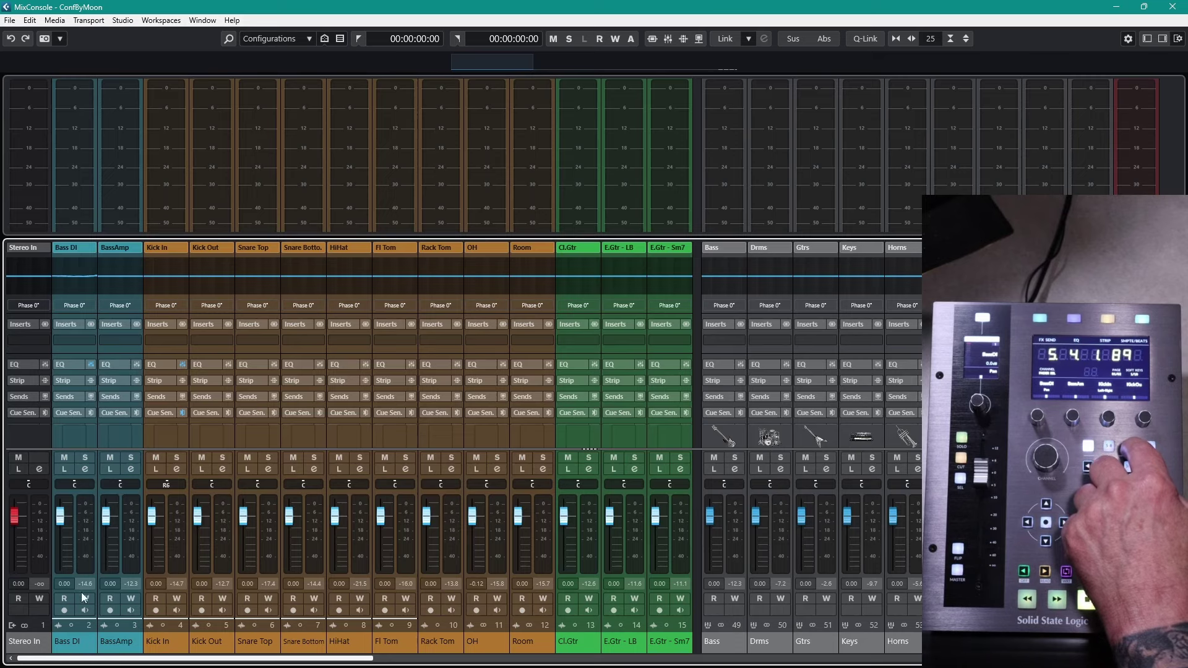
Step: Open Bass DI's channel settings and switch off its HI, HMF, LMF and LO EQ bands
click(83, 641)
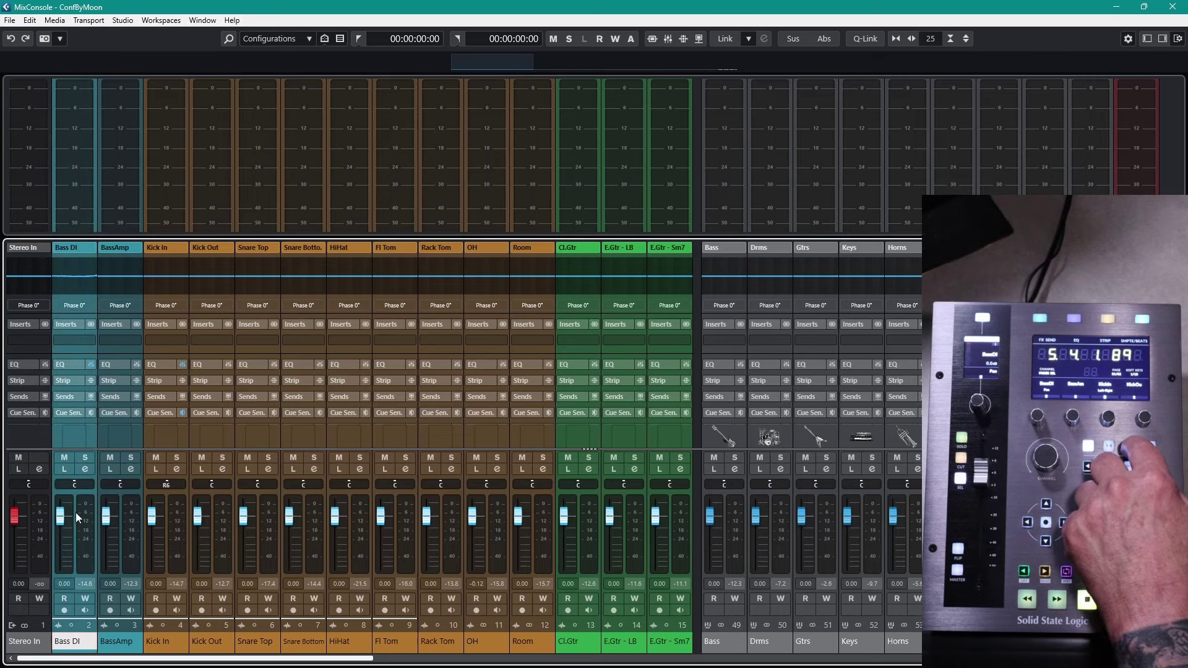
click(92, 467)
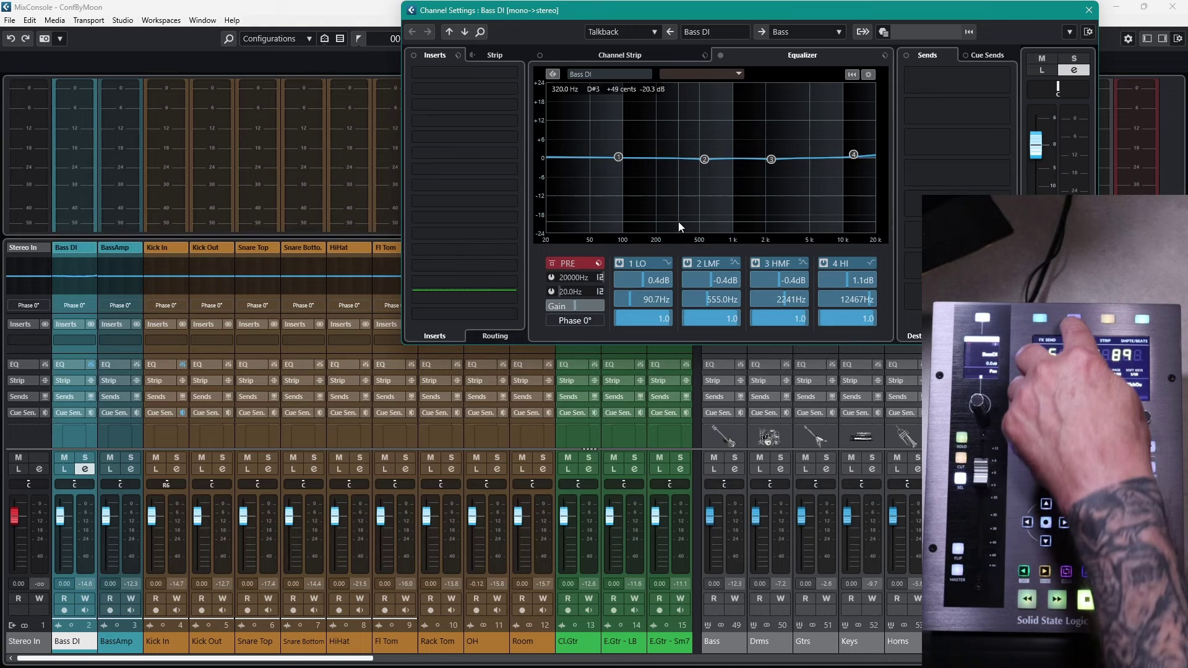
click(824, 264)
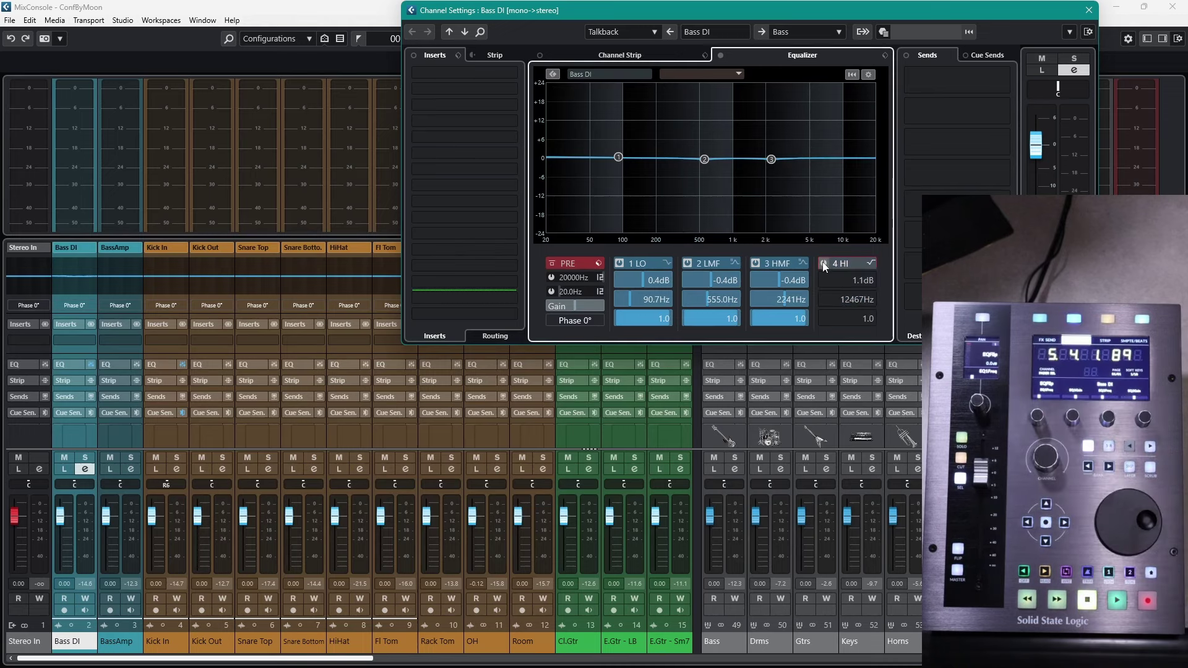
click(755, 263)
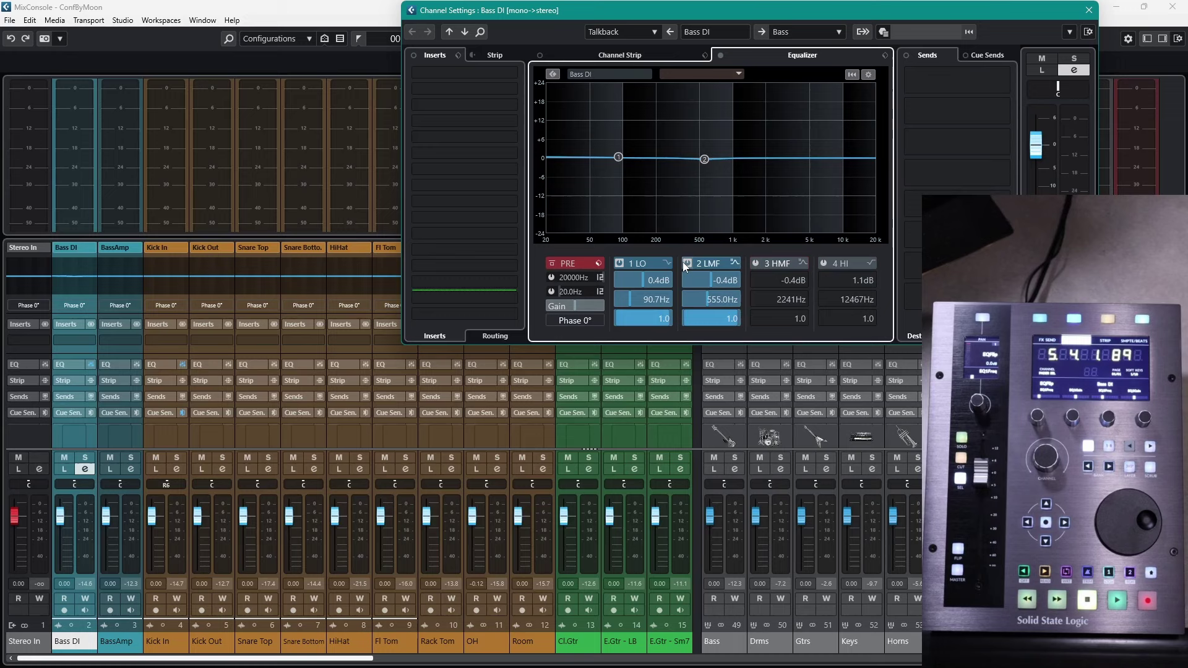
click(687, 263)
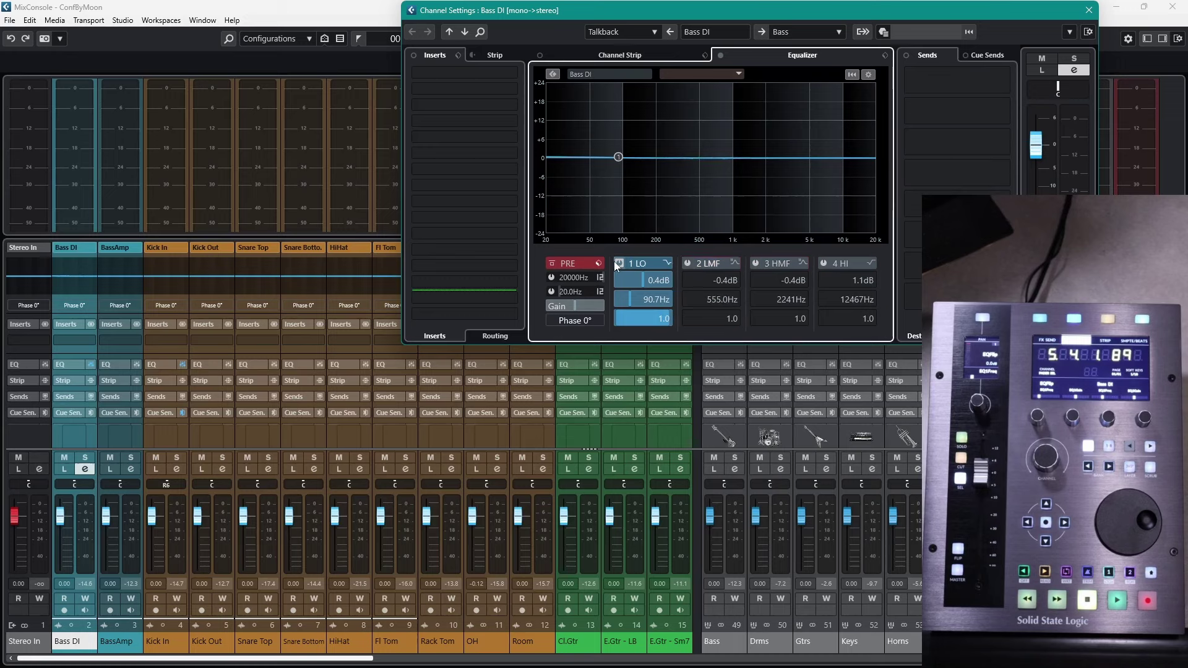
click(619, 263)
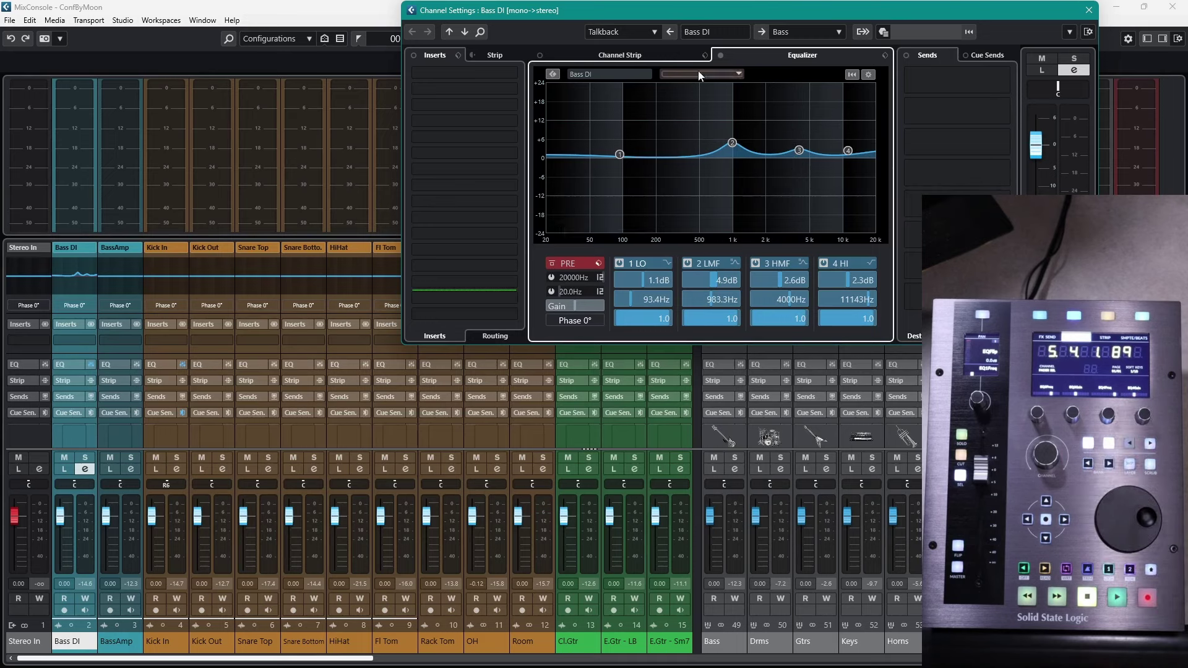
Step: Show the Bass DI strip modules and turn on the Noise Gate and Compressor
click(643, 60)
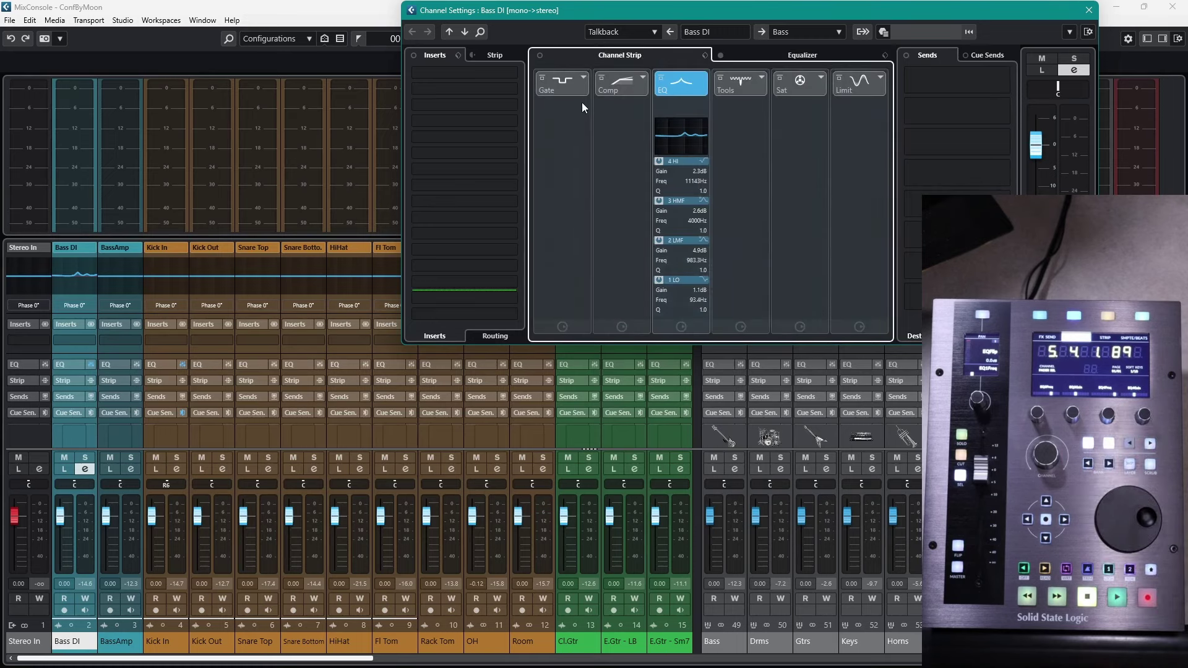
click(555, 91)
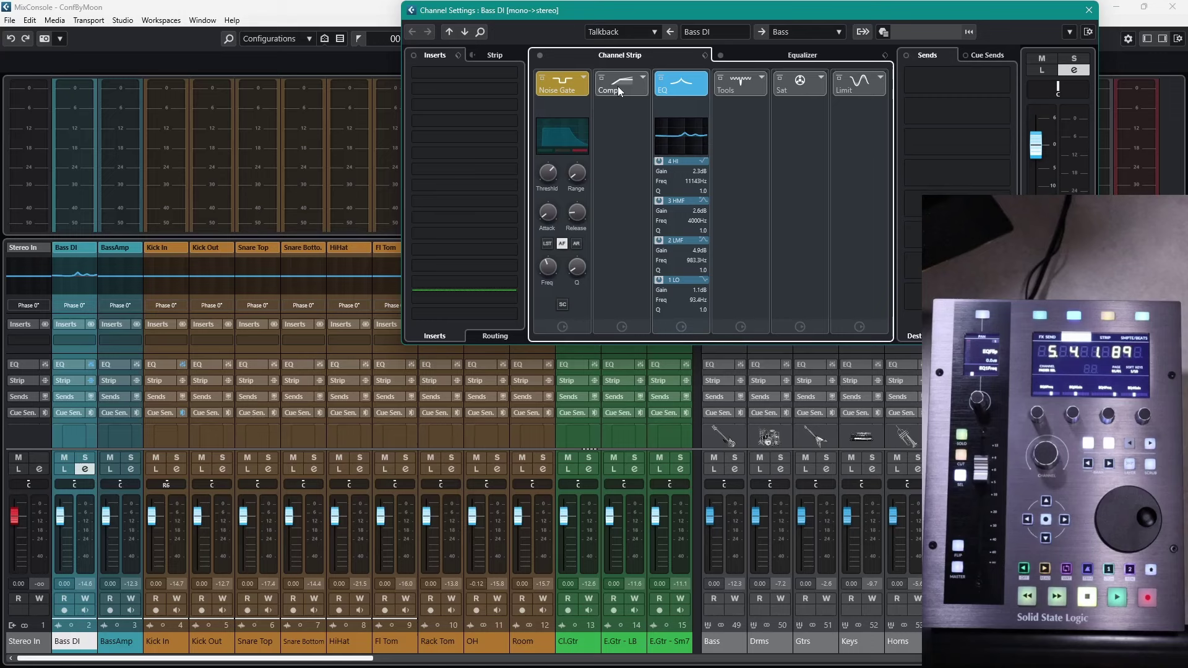
click(617, 87)
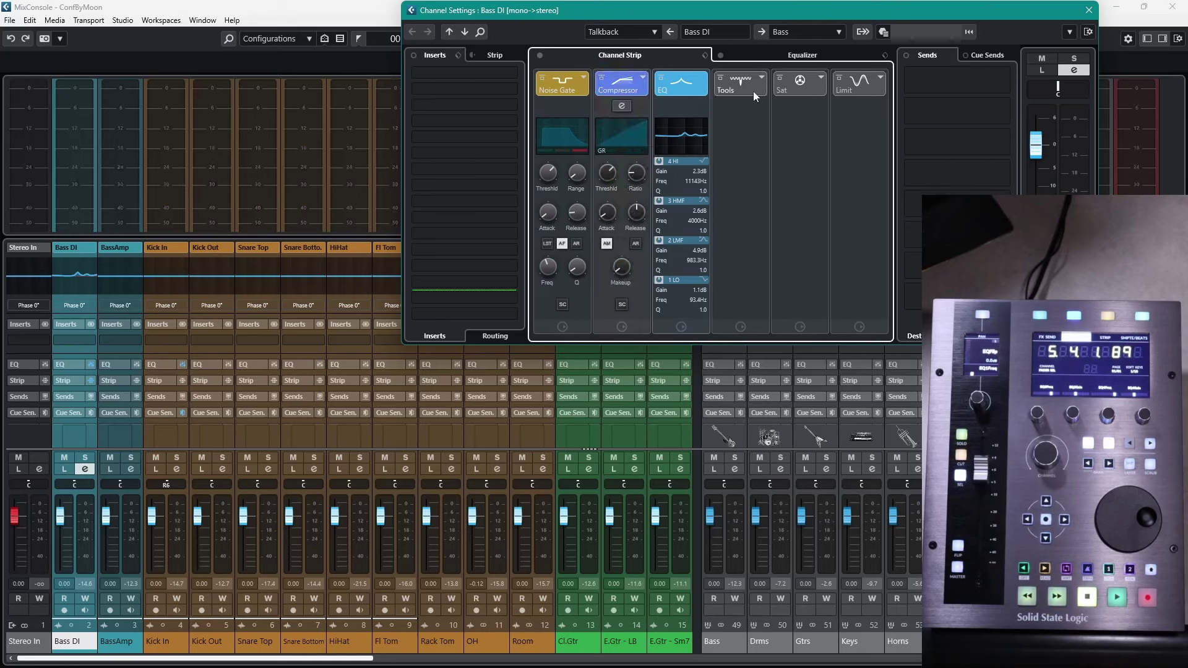
Step: Unload the Compressor and Noise Gate modules, return to the EQ view and close the window
click(642, 81)
click(681, 86)
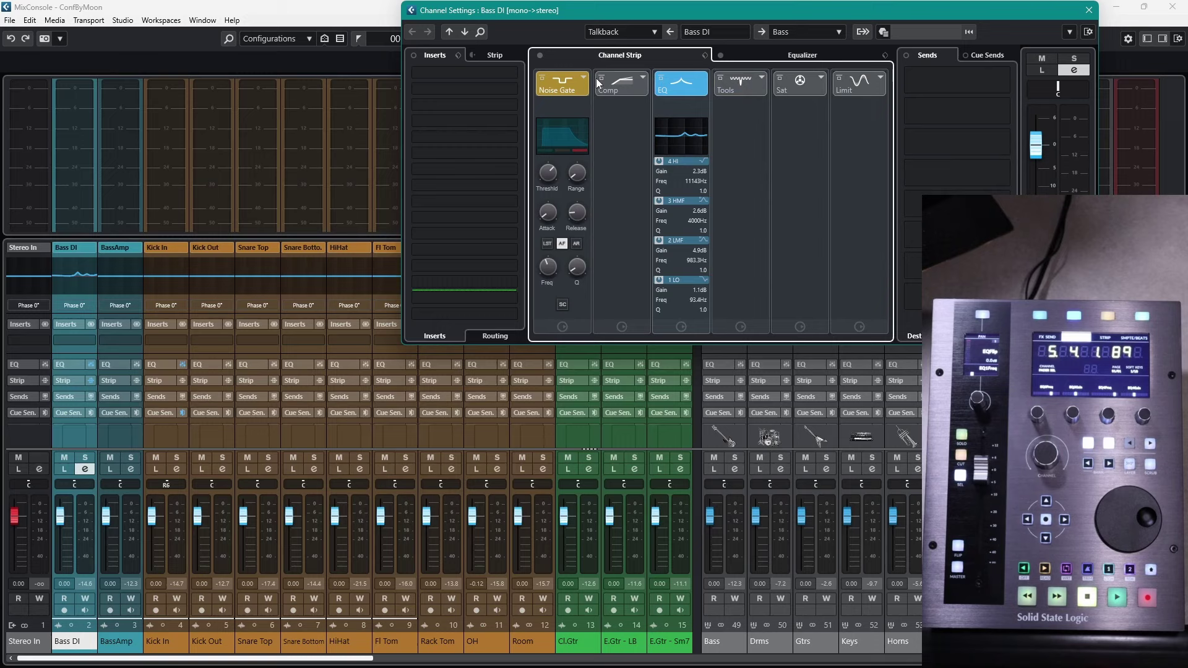
click(584, 77)
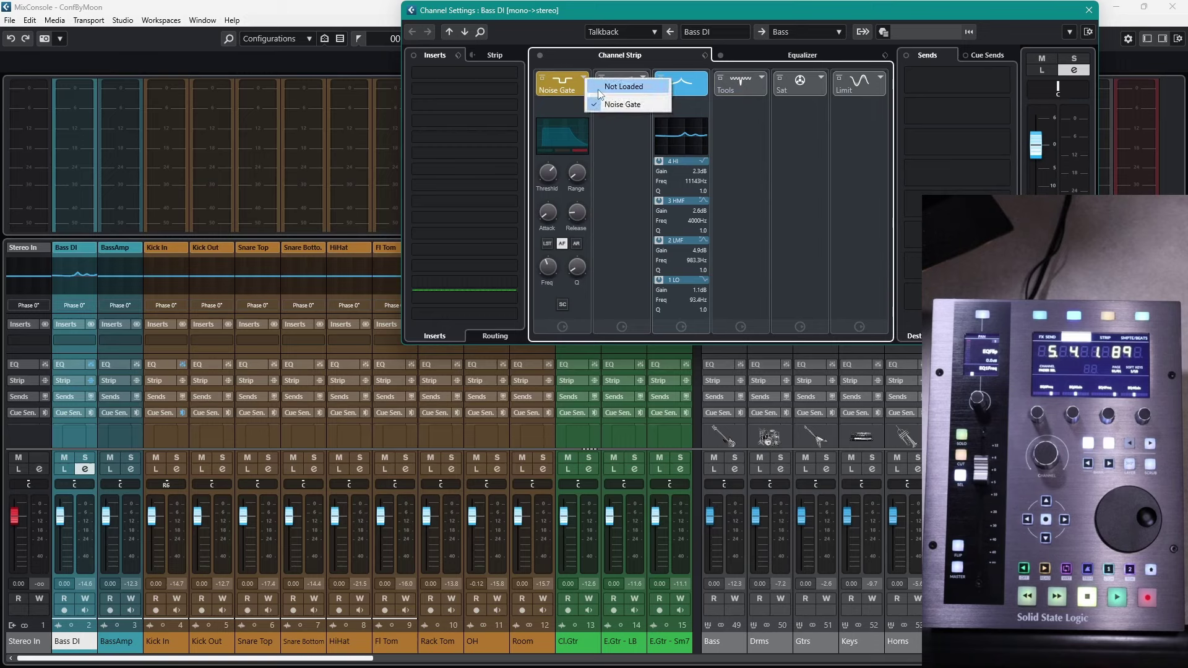
click(598, 89)
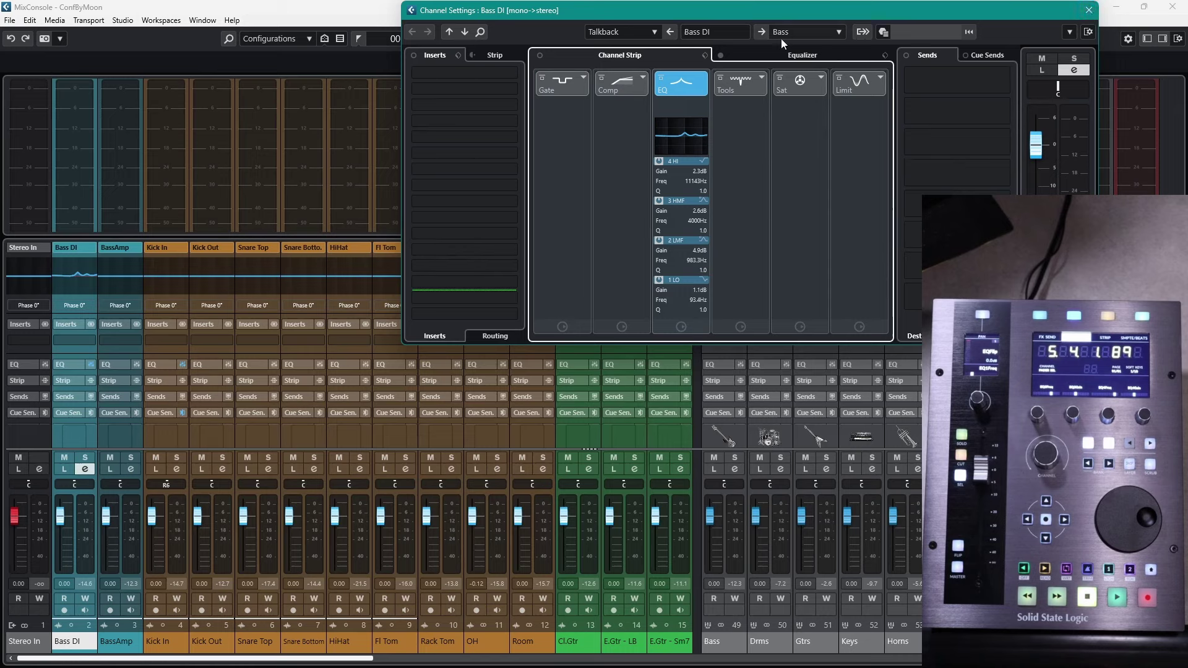
click(769, 57)
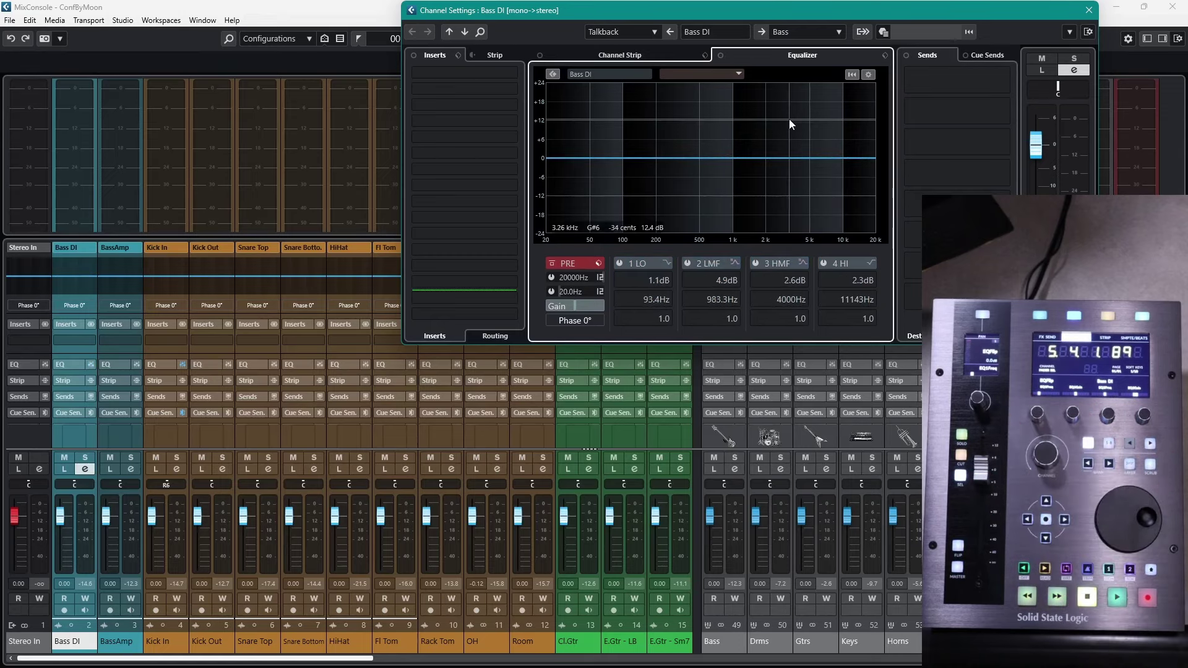
click(1091, 12)
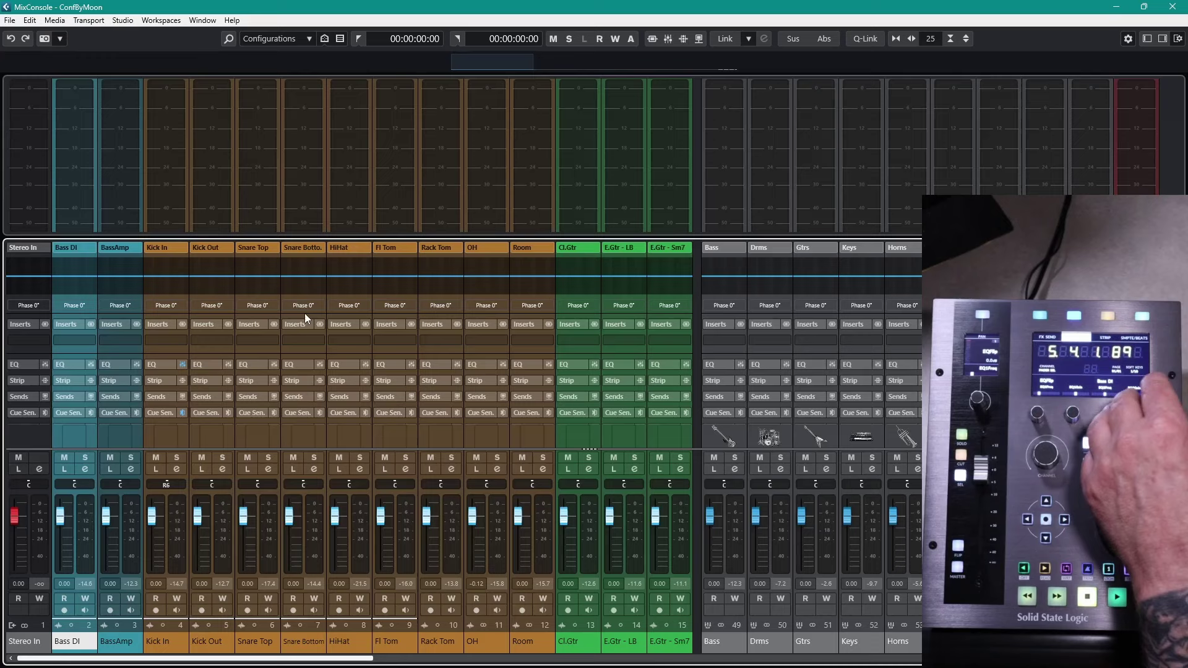
scroll(305, 313, down, 3)
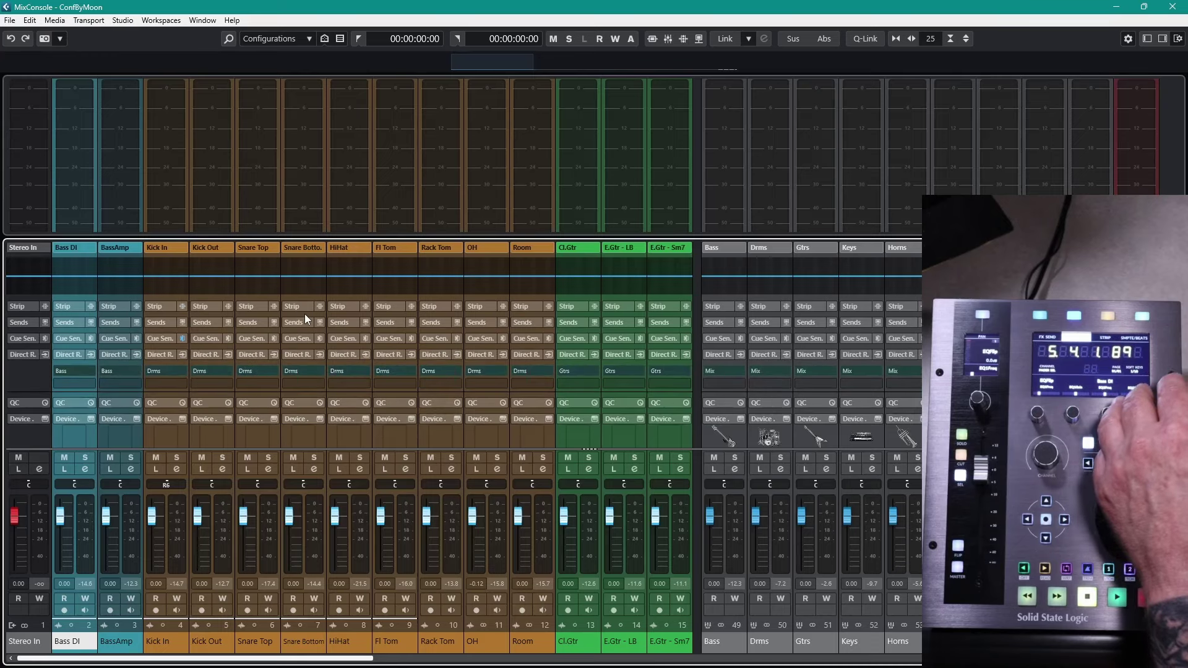
scroll(348, 351, up, 4)
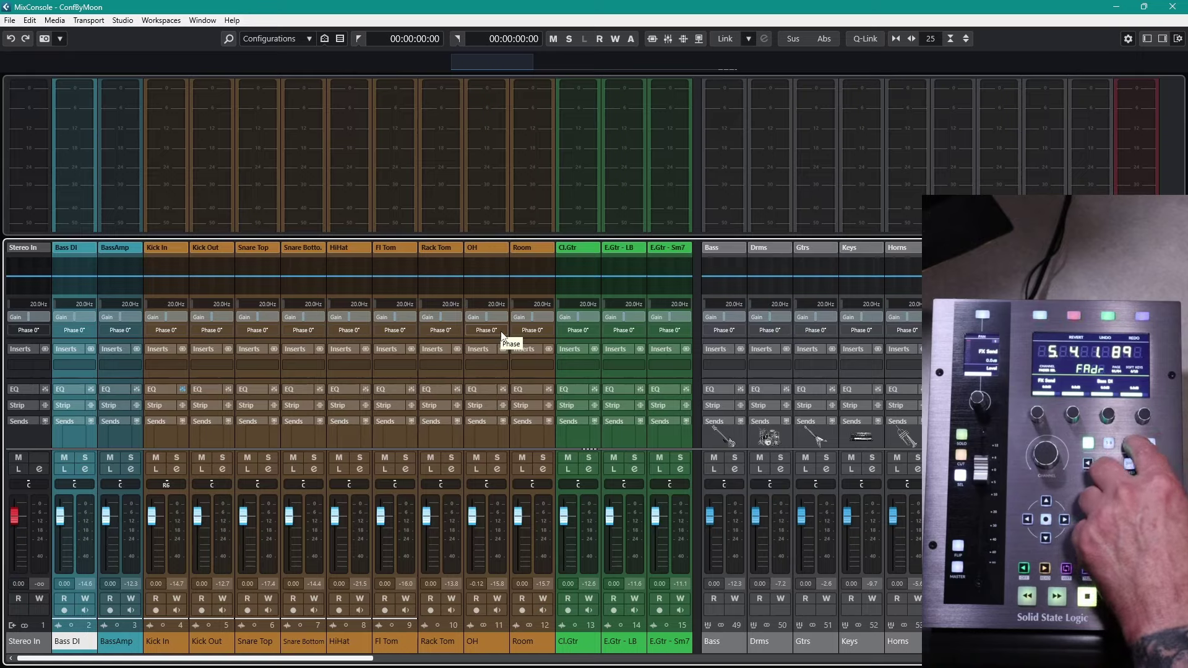
Step: Toggle the MixConsole on and off with F3, finishing on the project window with Bass DI selected
key(F3)
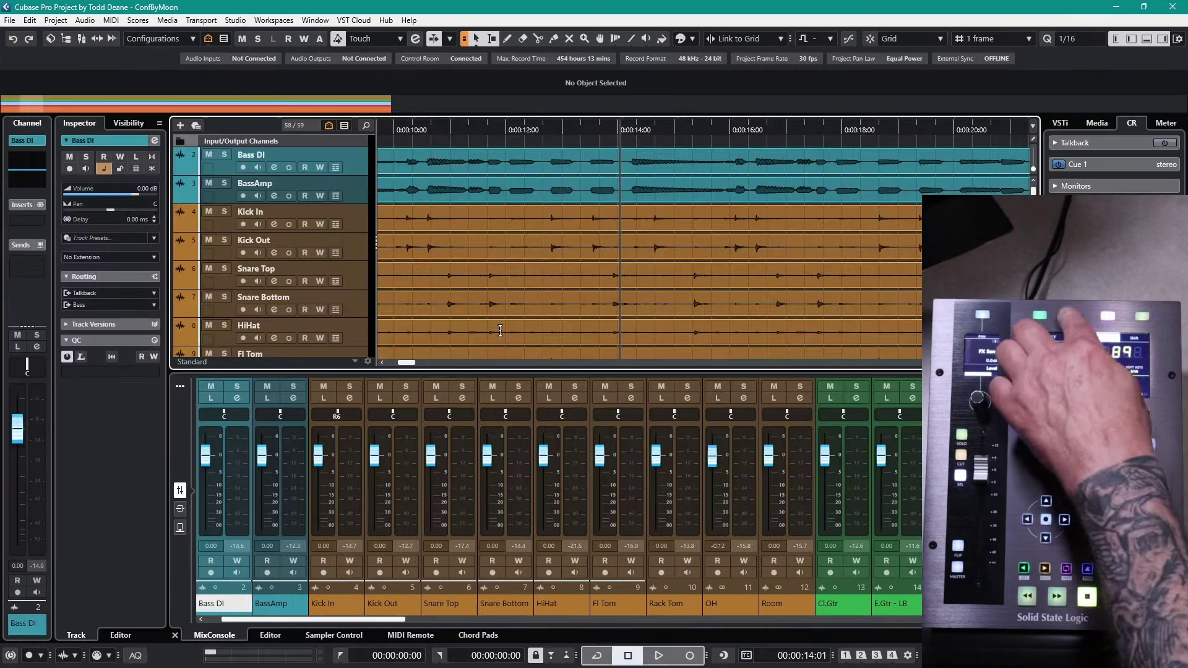
key(F3)
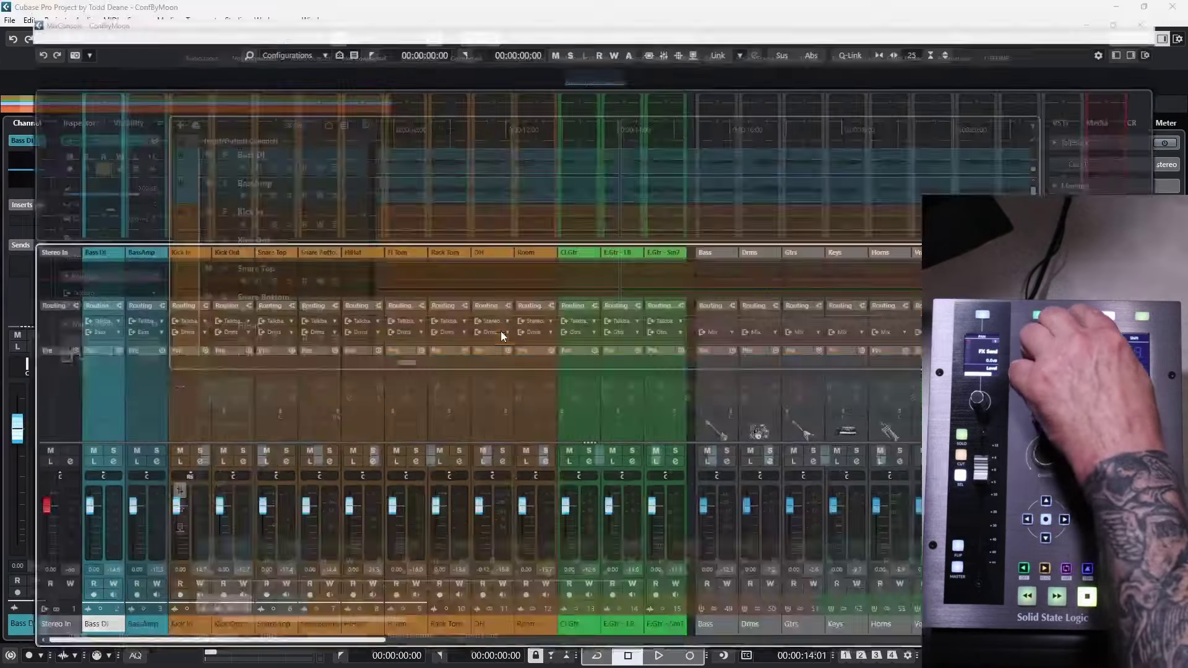
key(F3)
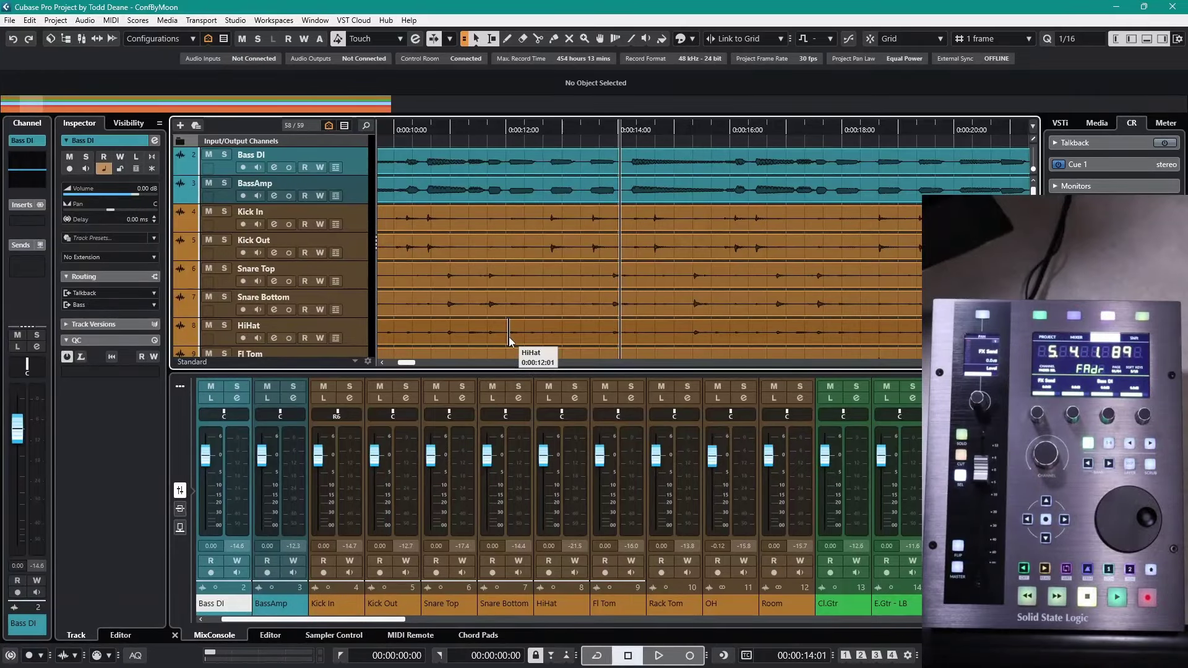
key(F3)
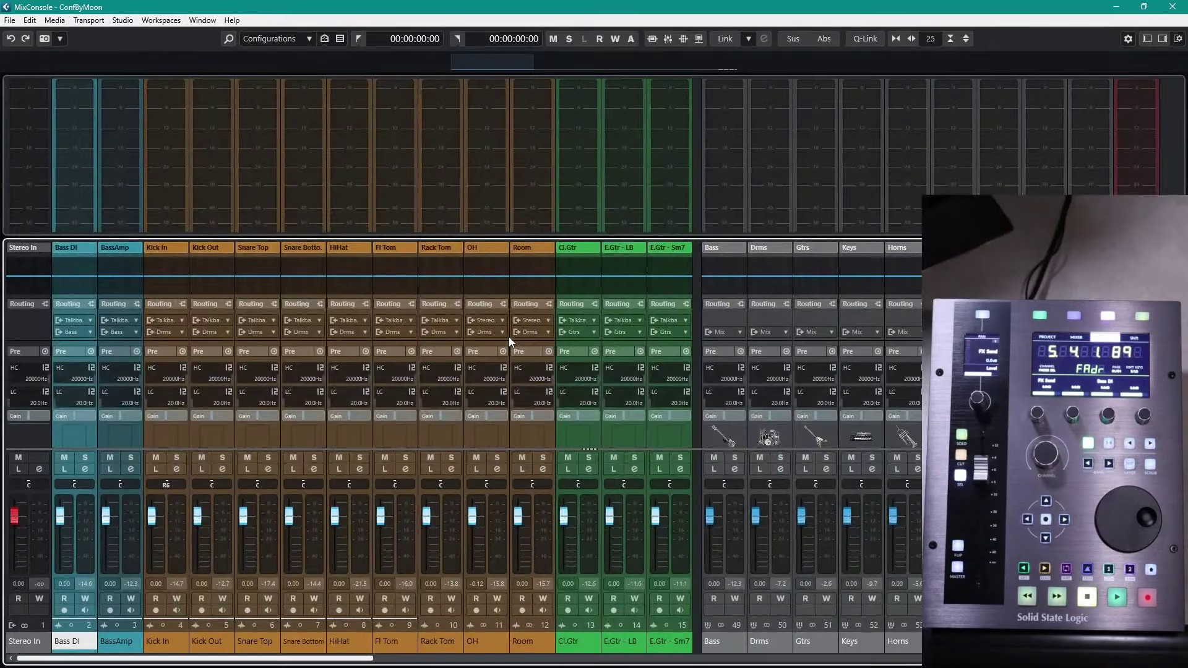
key(F3)
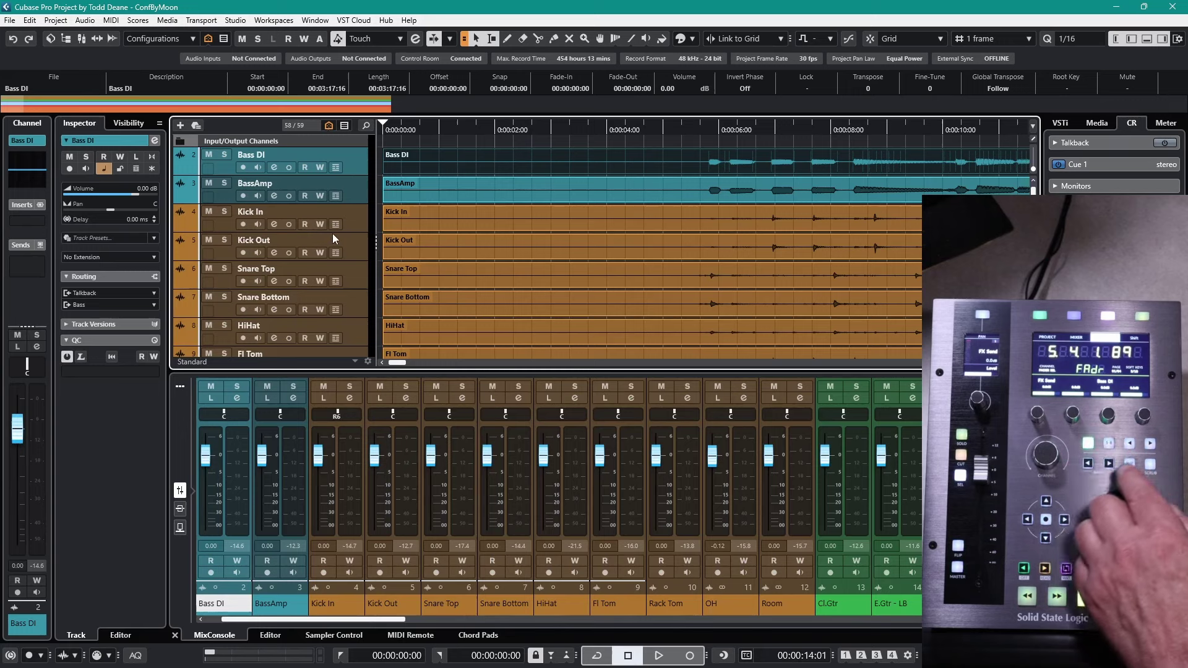
Step: Scroll the MixConsole to show the channels from HiHat through Flugel Muted
scroll(318, 202, down, 5)
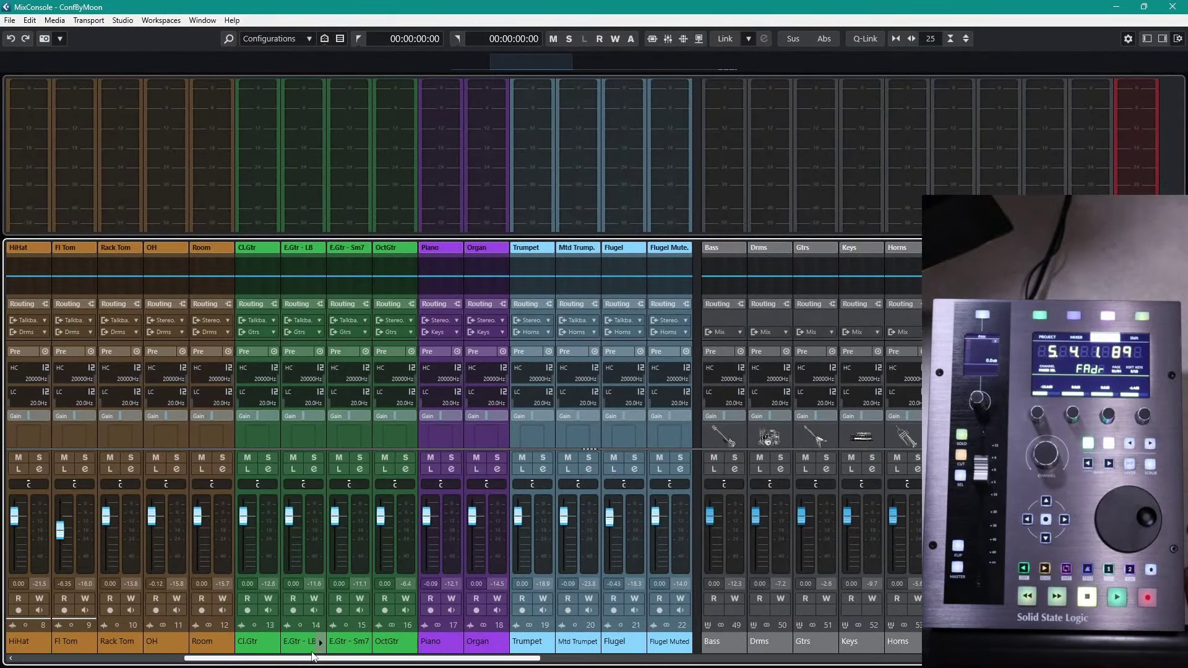
Step: Enable Q-Link so one insert edit applies to all mixer channels
drag(311, 661, 144, 661)
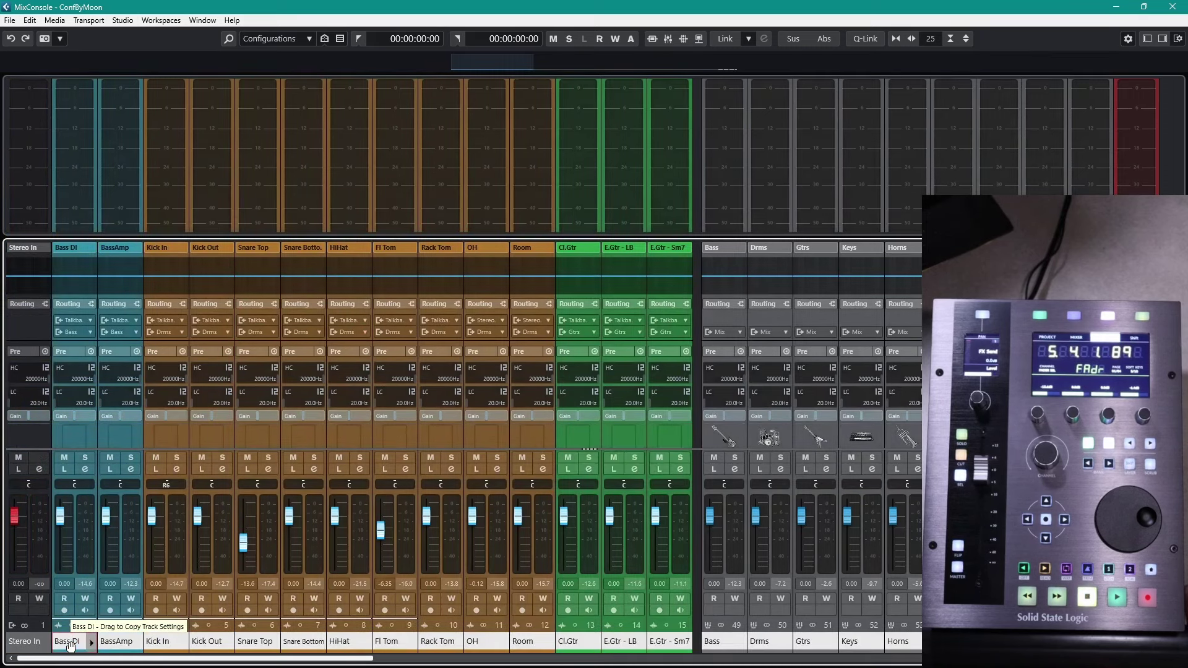
click(861, 41)
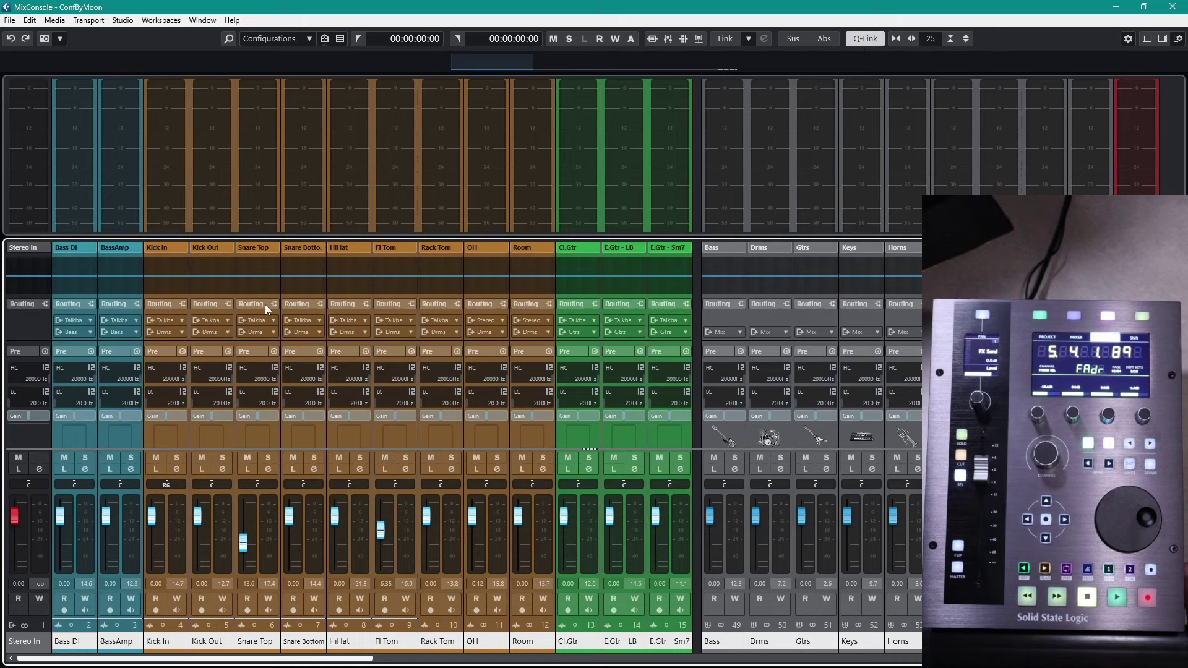
scroll(258, 323, down, 3)
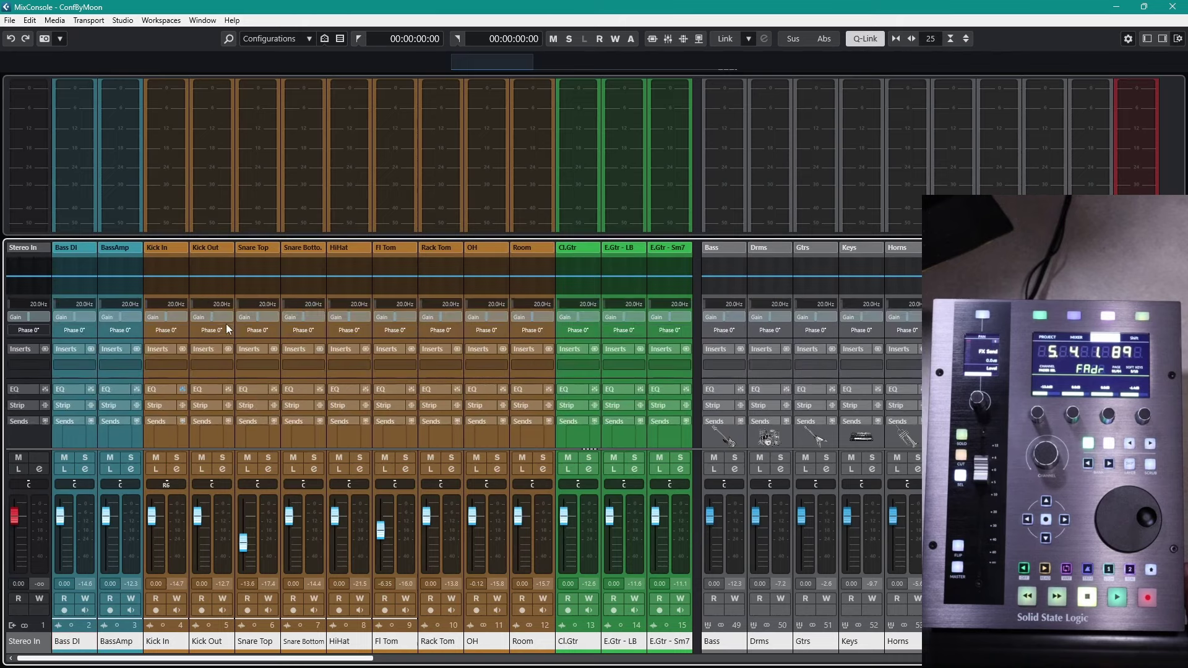
scroll(151, 341, down, 1)
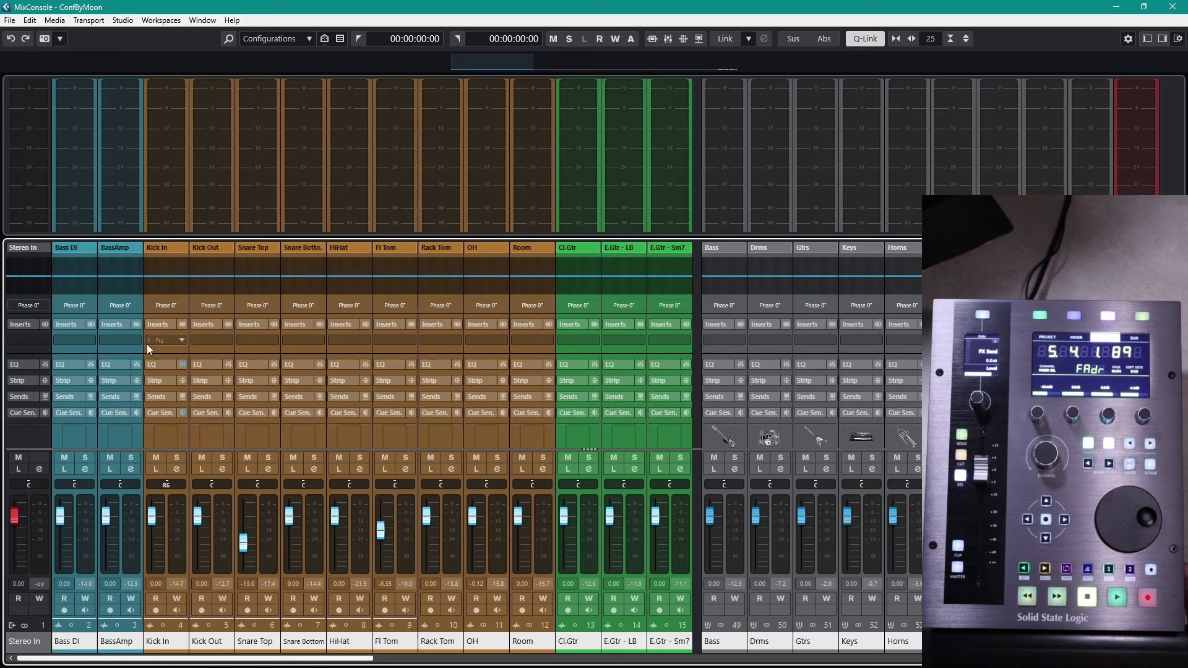
scroll(135, 351, up, 1)
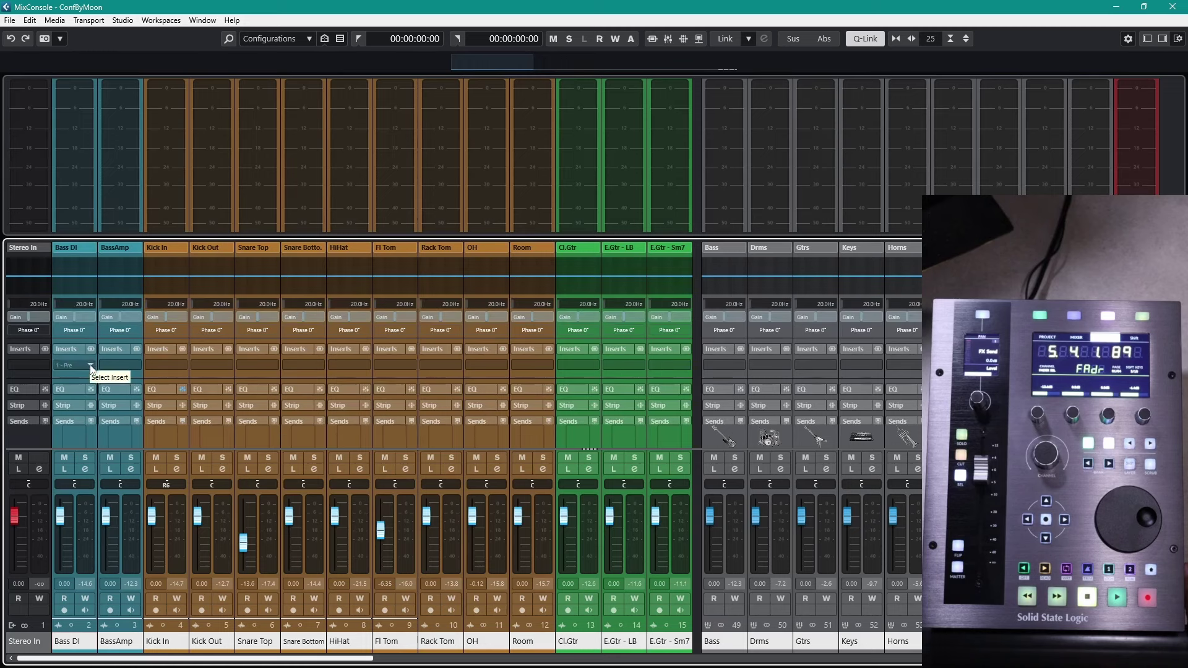
Step: Load SSL 360 Link from the Other category into Rack Tom's first insert slot, linked across channels
click(90, 365)
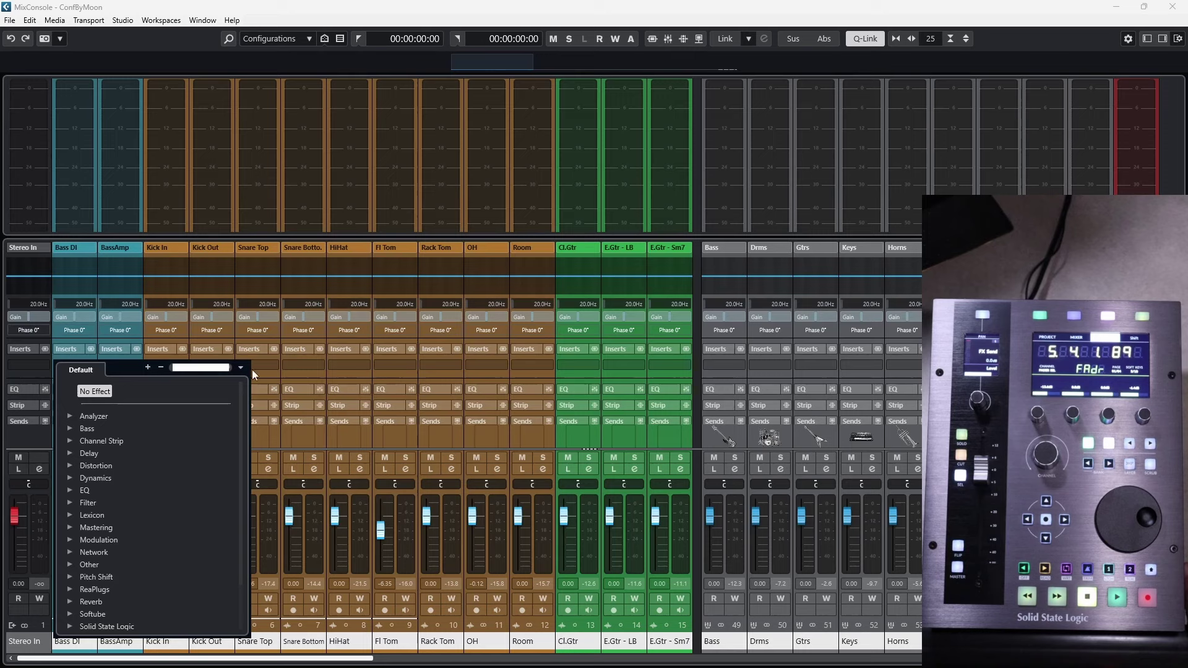
click(443, 366)
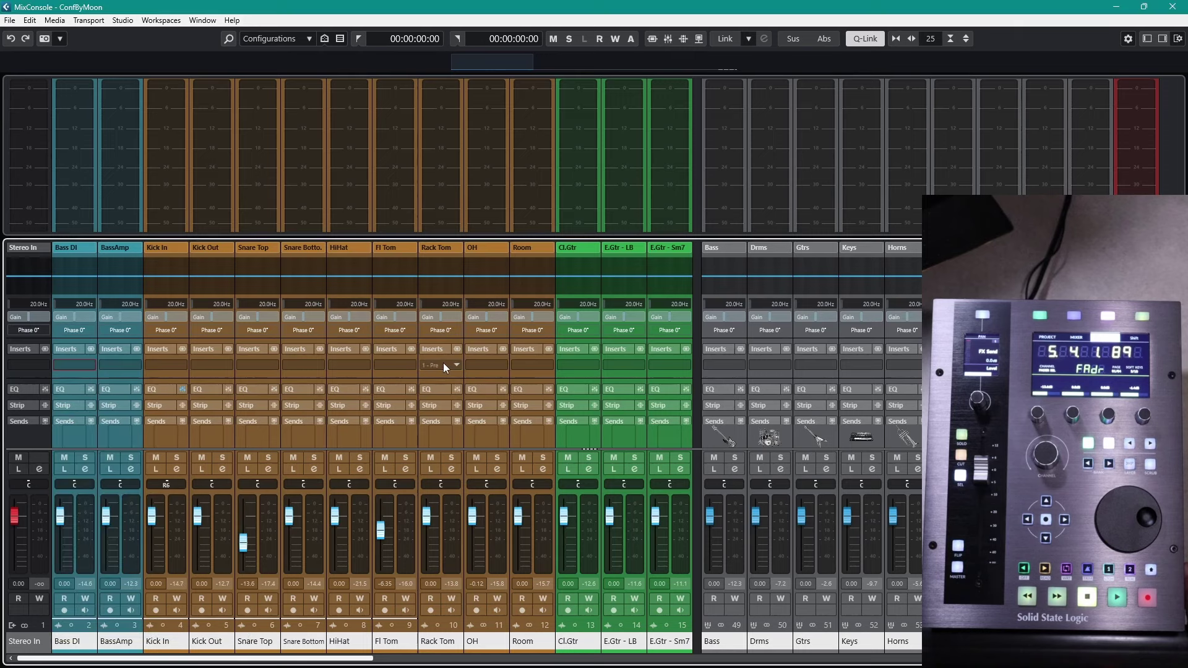
click(453, 366)
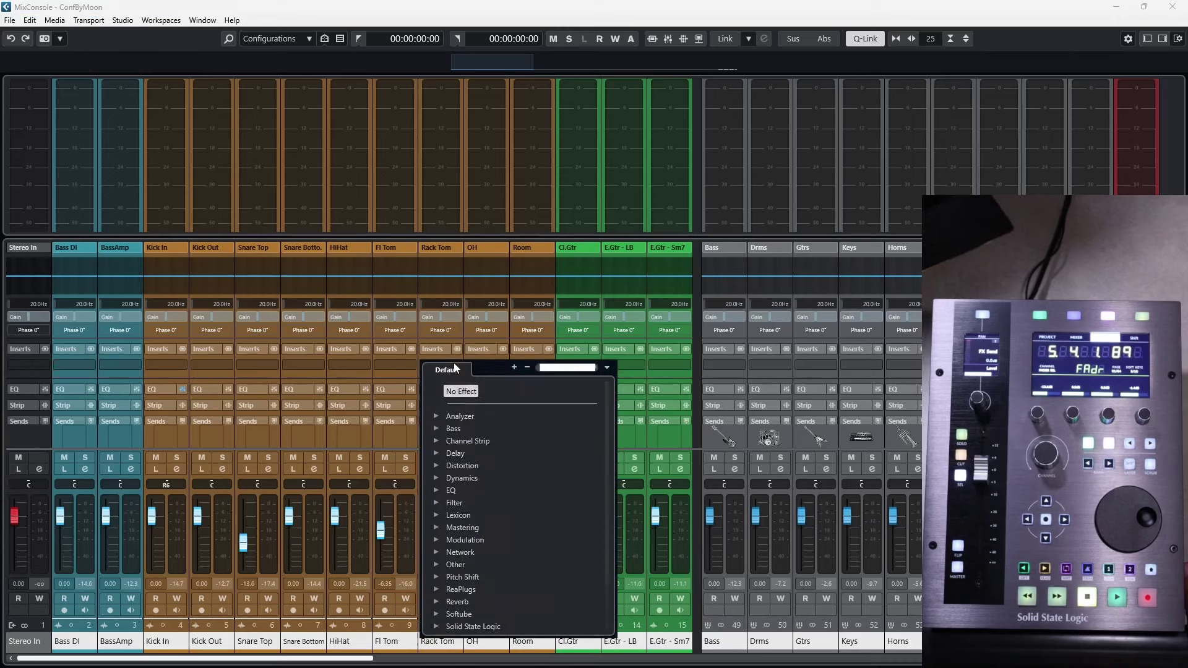
click(437, 565)
scroll(492, 555, down, 5)
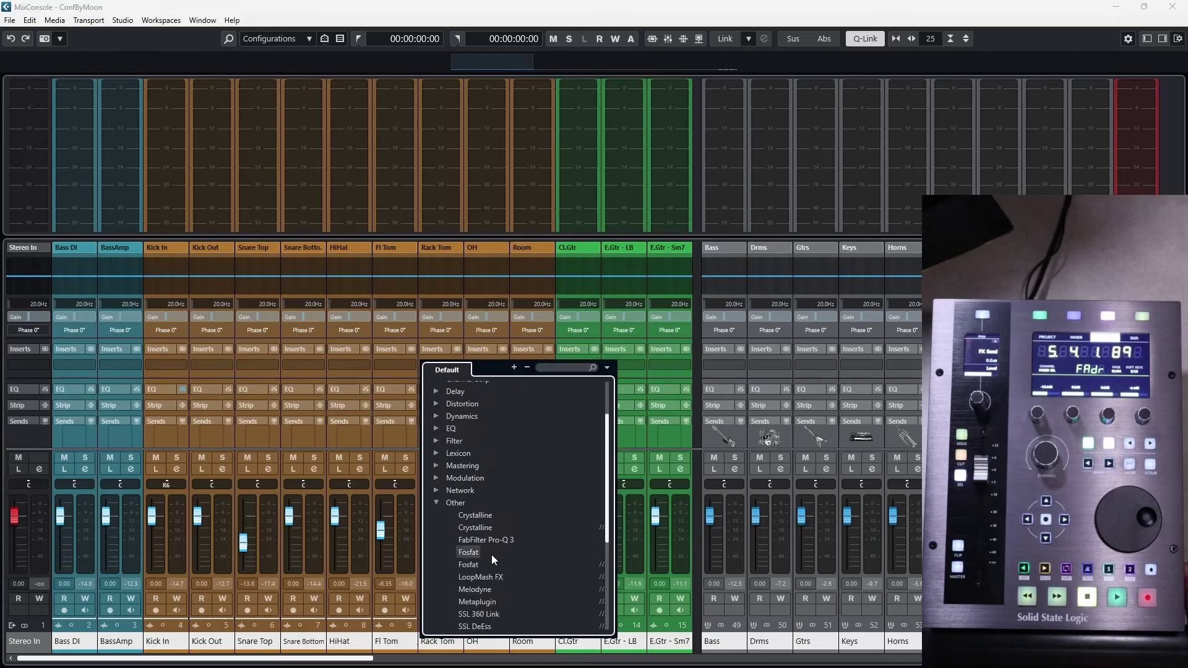
click(487, 553)
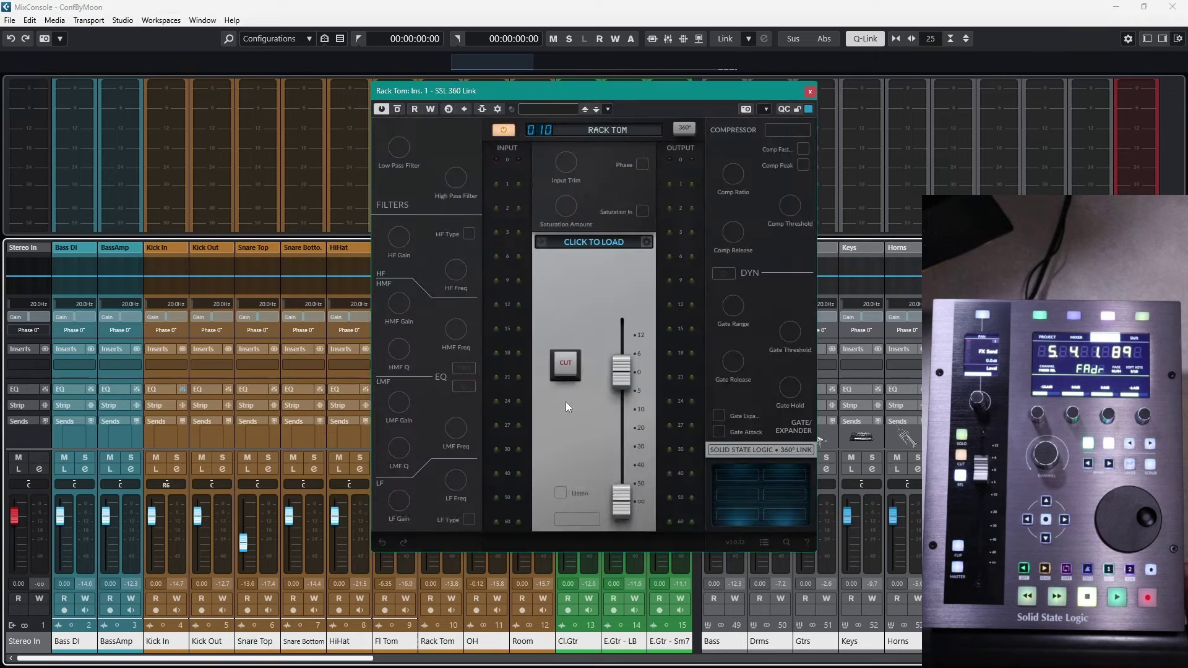
Step: Close the Rack Tom SSL 360 Link window and return to the project window with F3
click(810, 92)
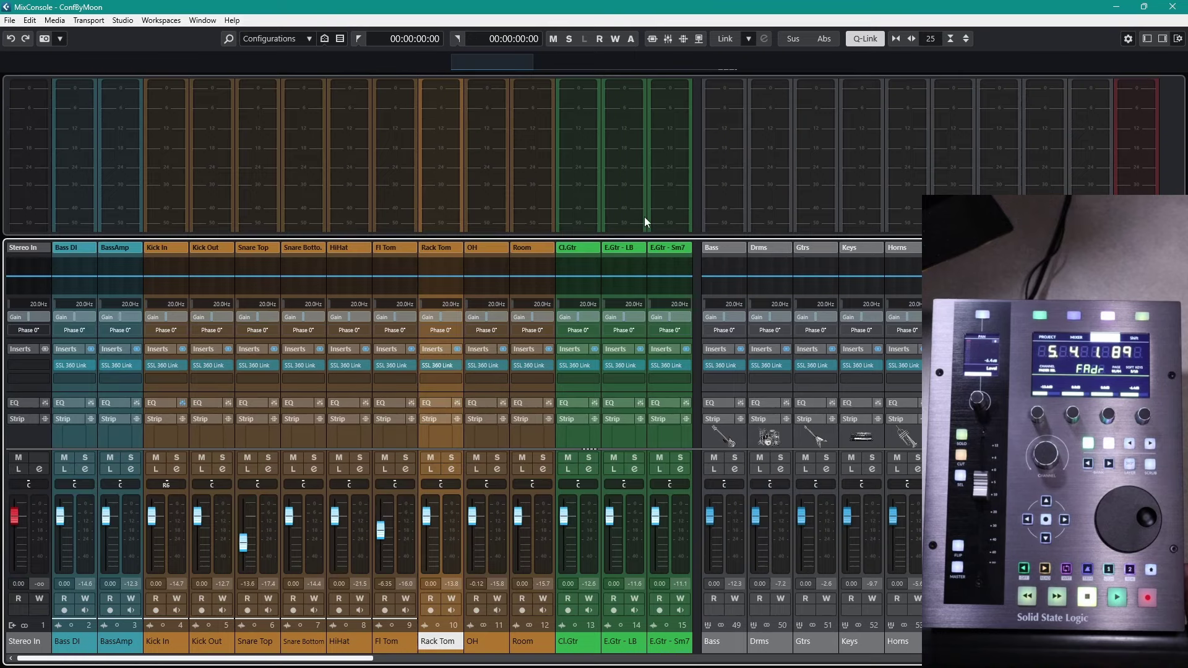
key(F3)
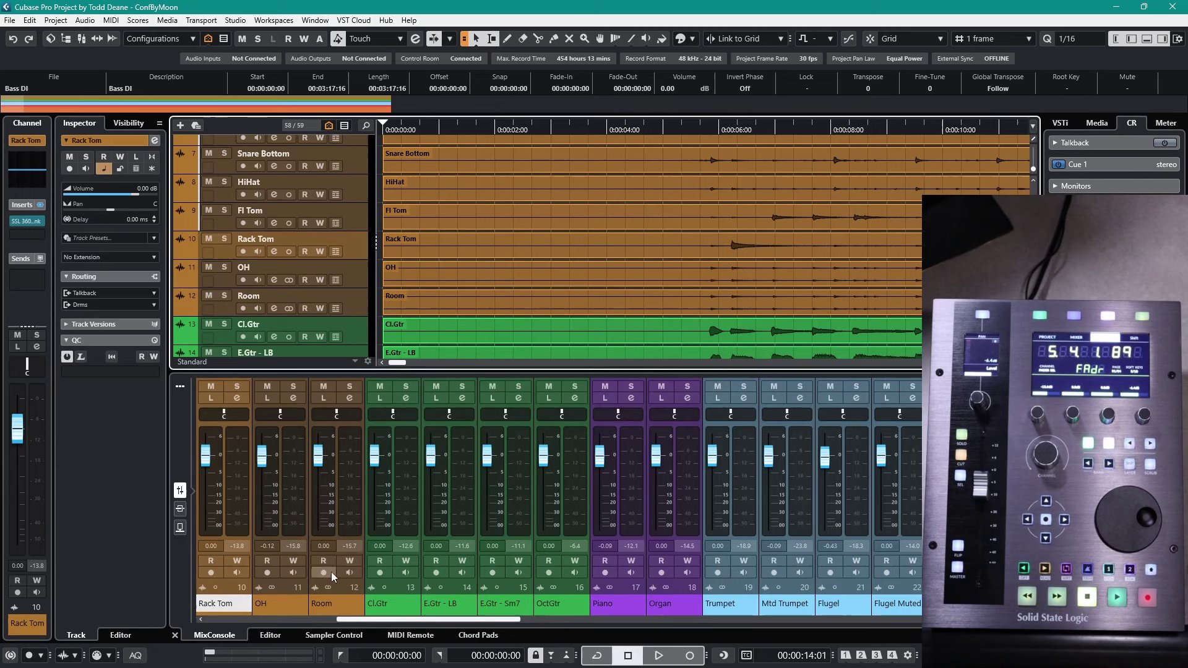
Step: Reopen the full-screen MixConsole with F3, showing Stereo In through the Horns group
mouse_move(231, 658)
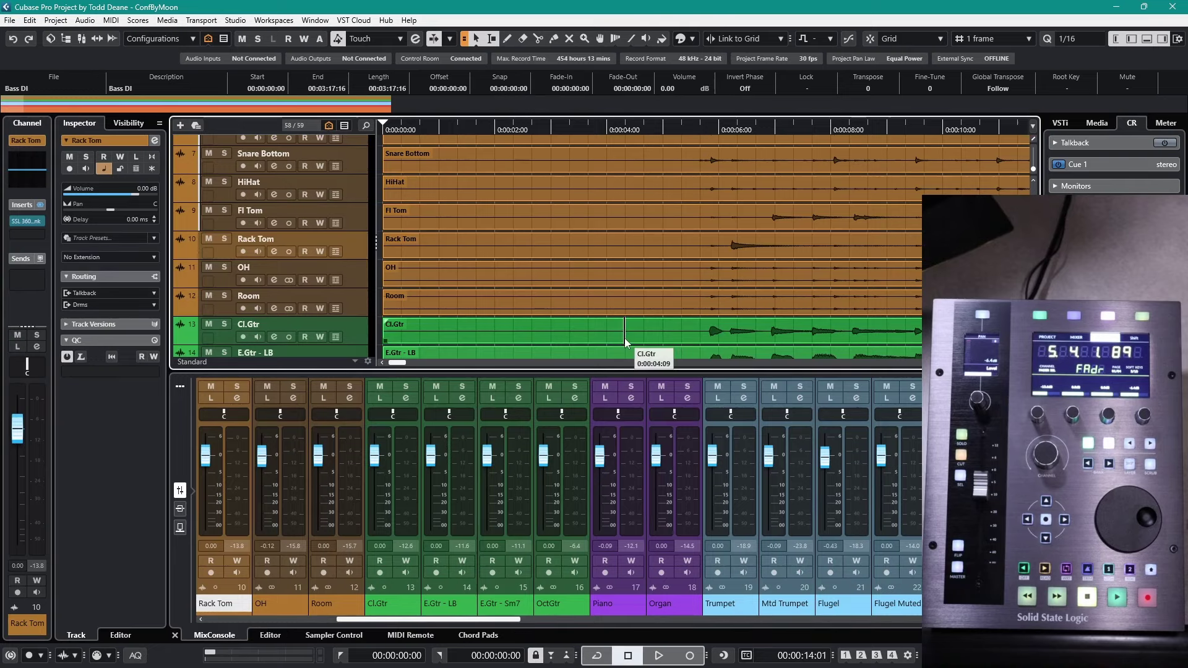
key(F3)
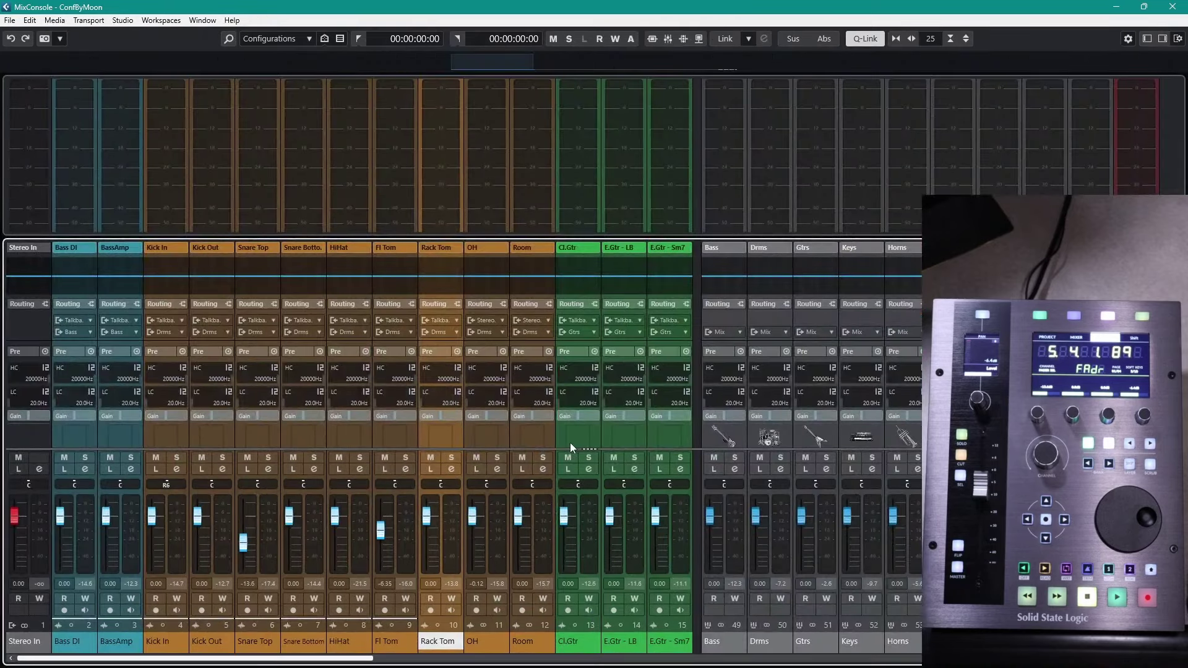
Step: Check E.Gtr - Sm7's insert list without changing it, then clear the Rack Tom selection
scroll(512, 393, down, 3)
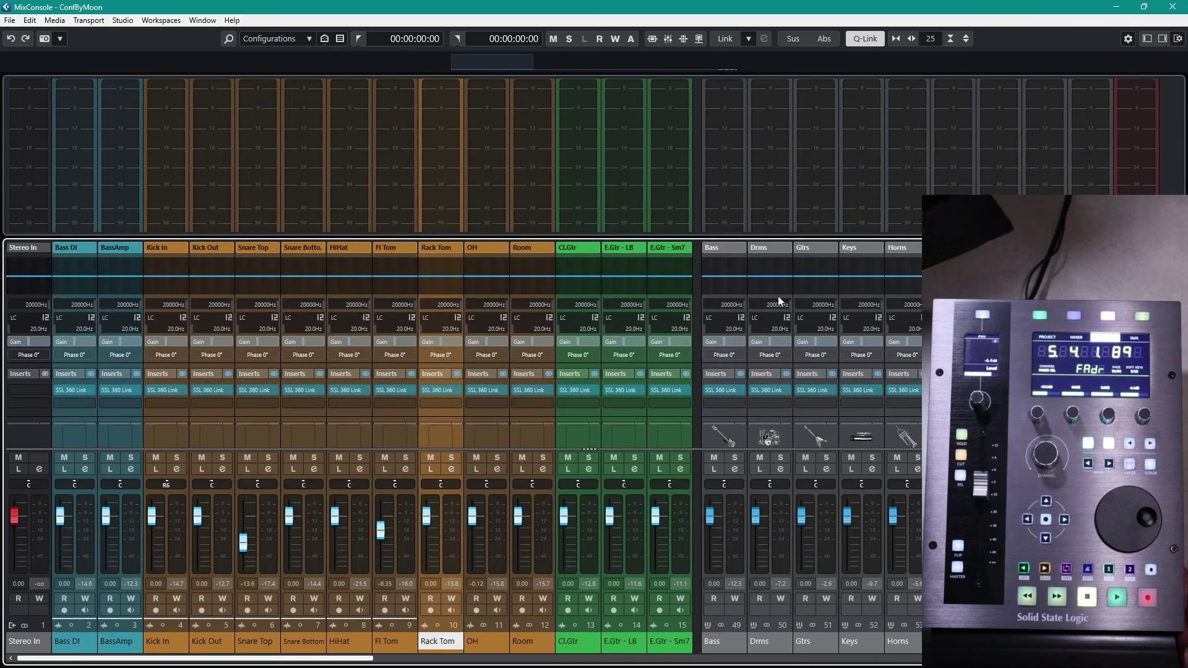
click(682, 390)
scroll(702, 430, up, 3)
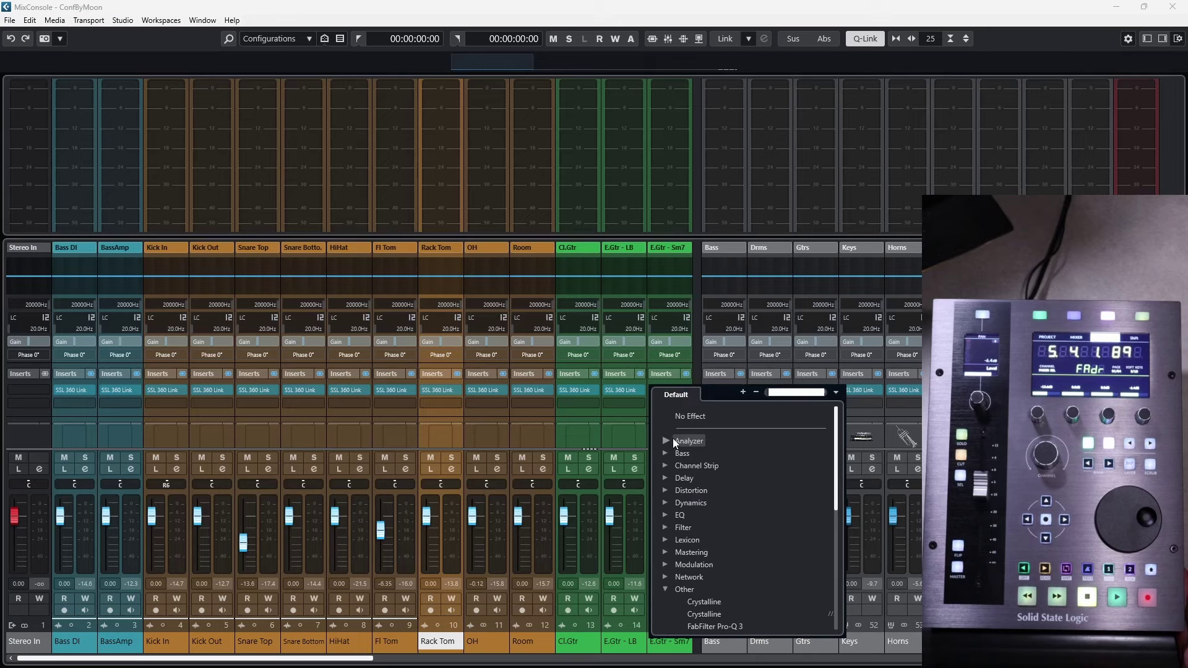
click(681, 418)
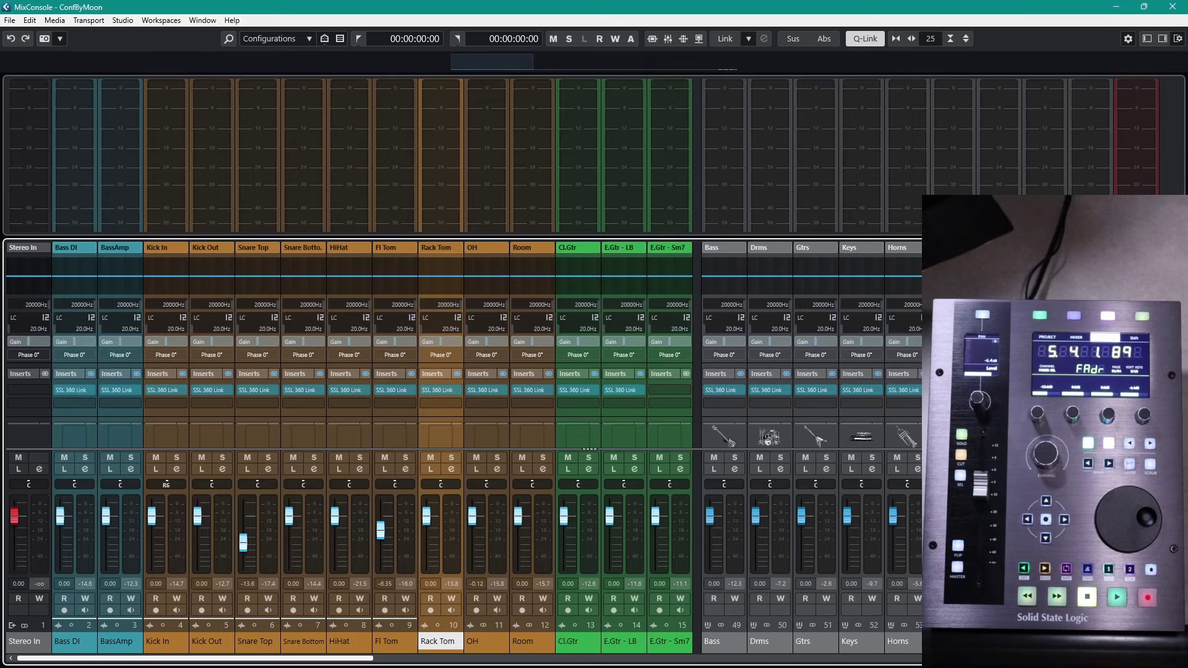
click(657, 553)
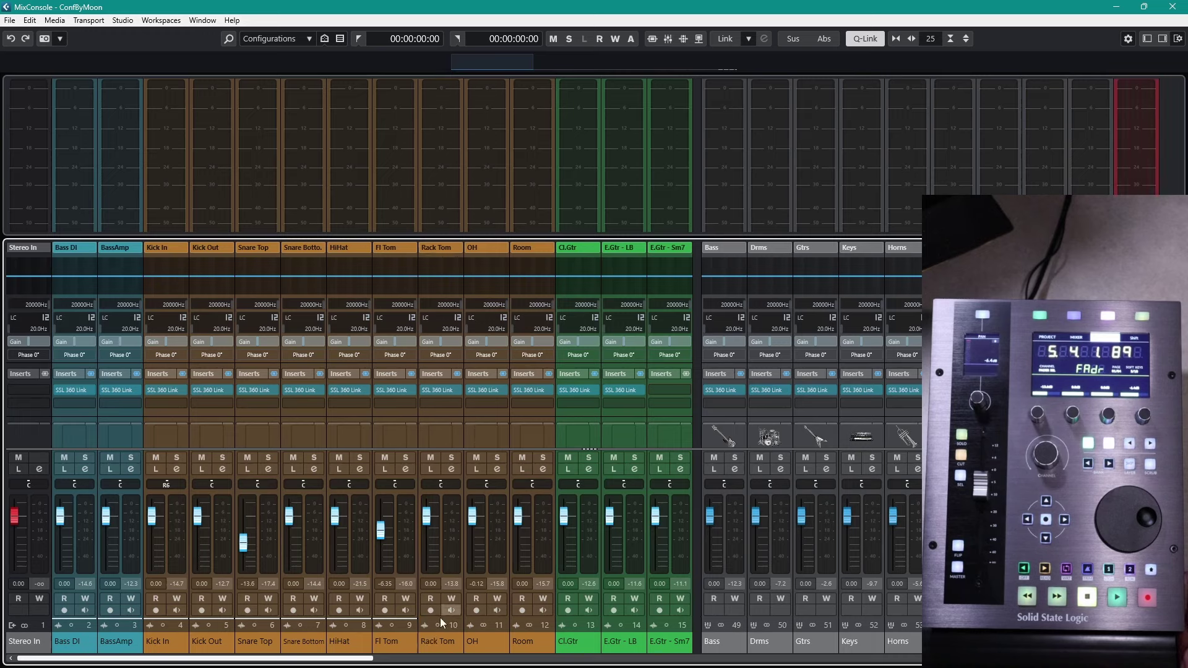
Step: Select channels Bass DI to E.Gtr - Sm7 and set their first insert to No Effect
shift+click(73, 646)
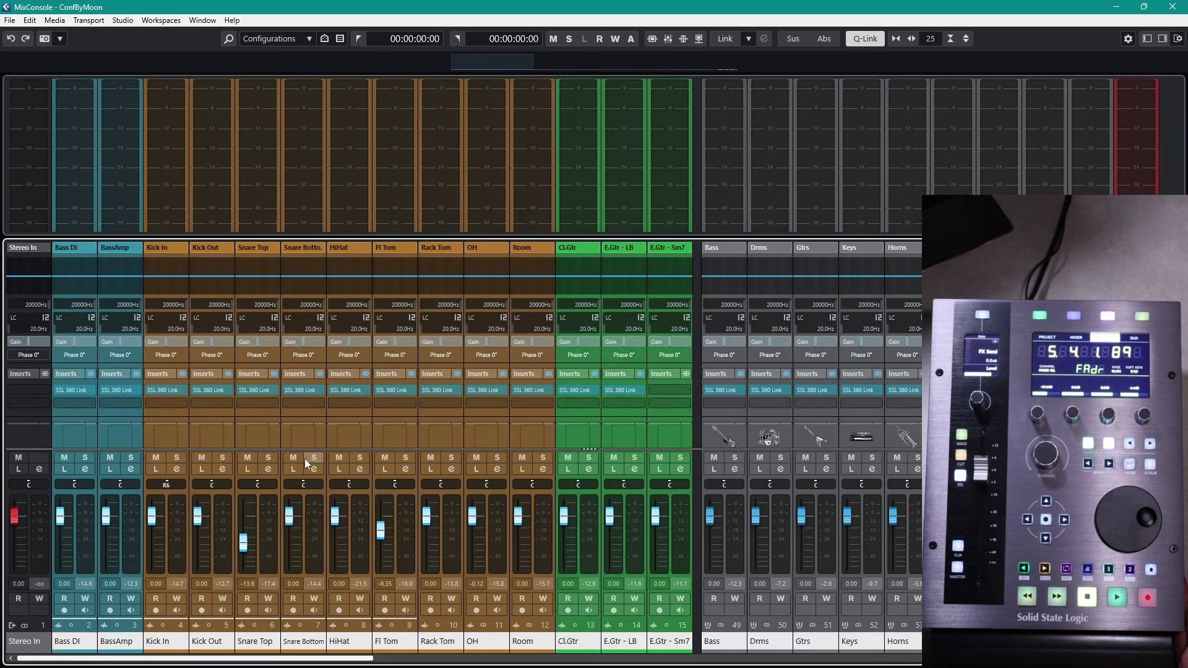
click(641, 390)
scroll(655, 417, up, 5)
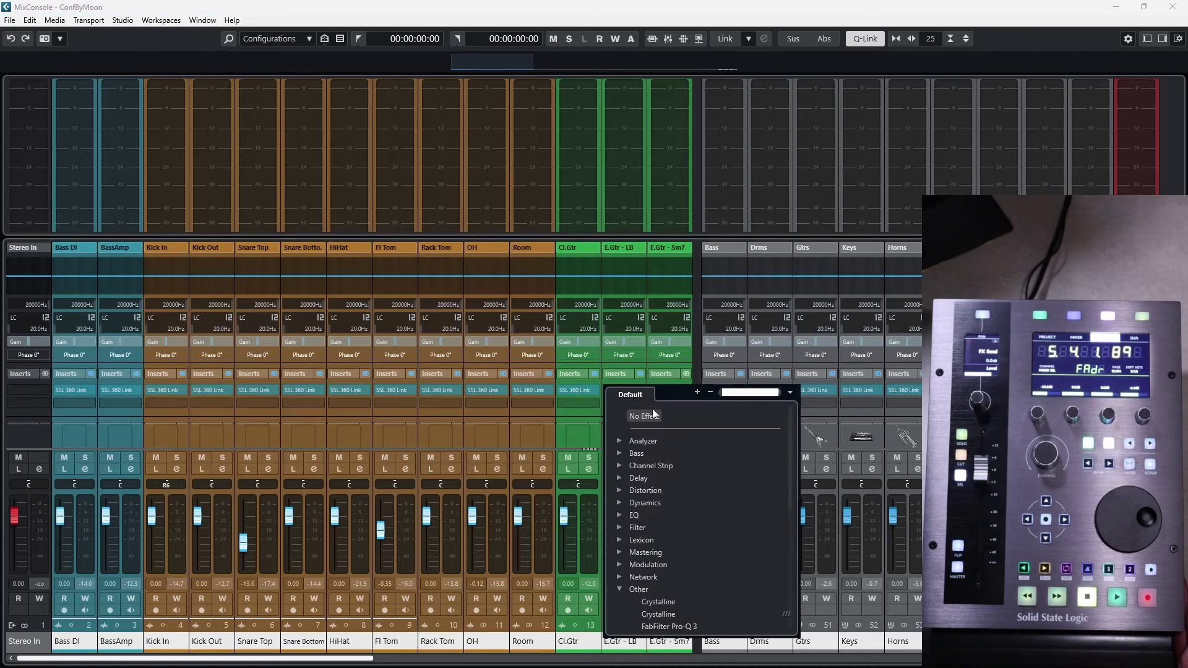
click(646, 416)
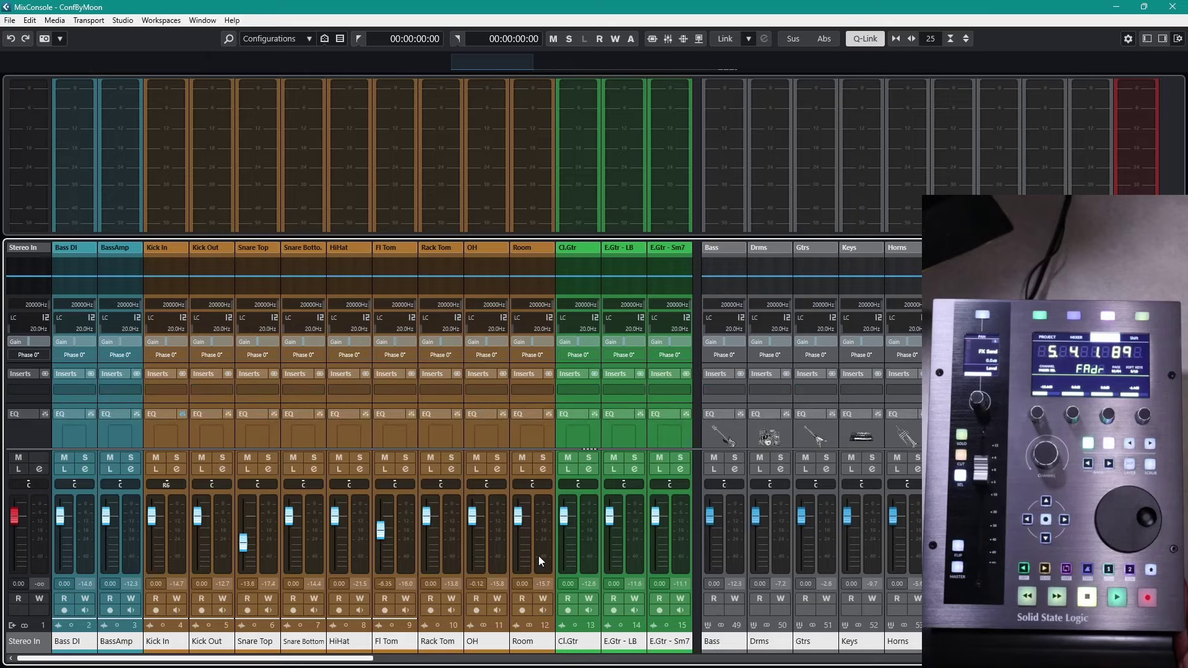
key(F3)
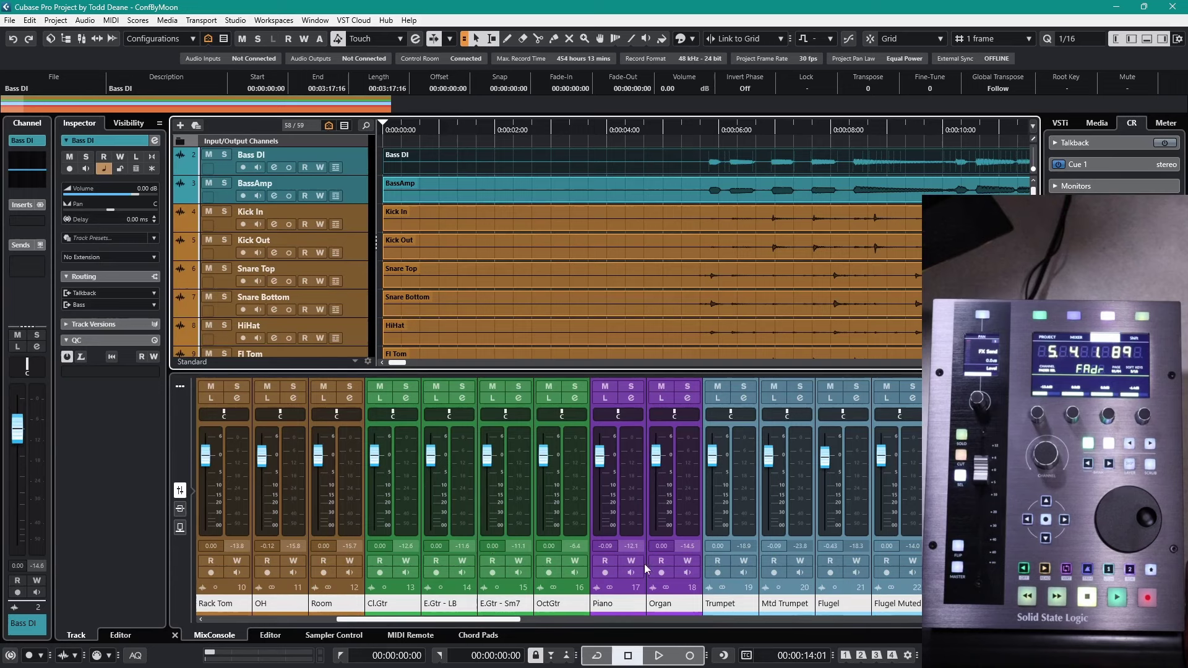
Step: Reopen the full-screen MixConsole and scroll right to channels Trombone through Outro BV 08
key(F3)
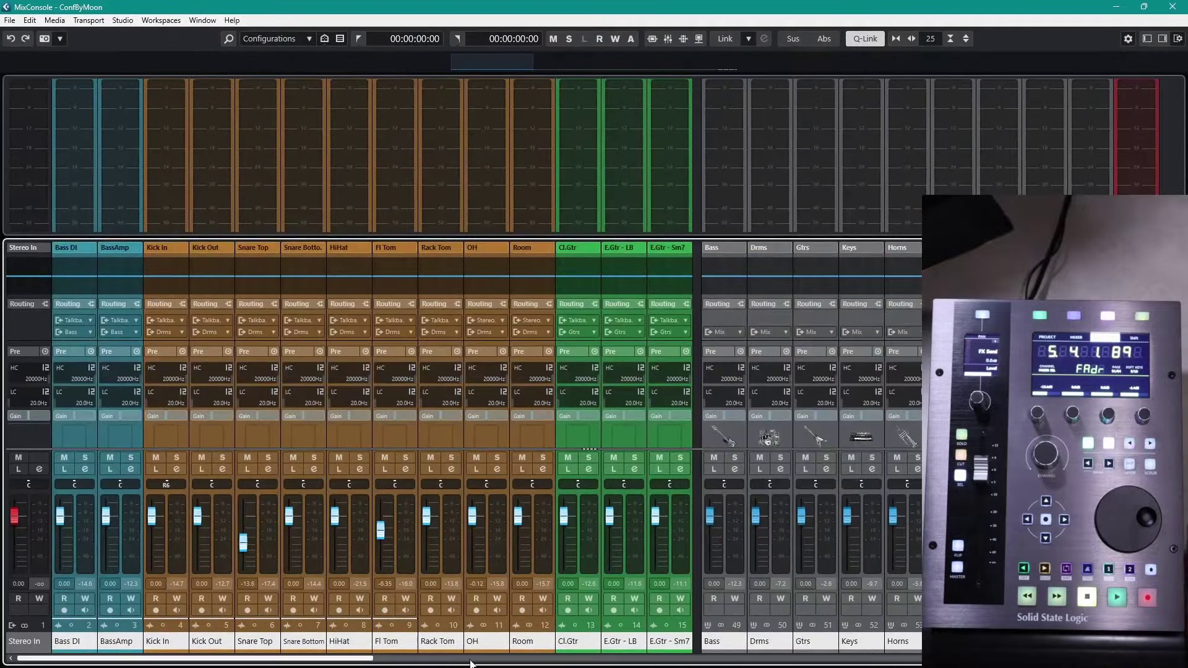
drag(364, 661, 901, 647)
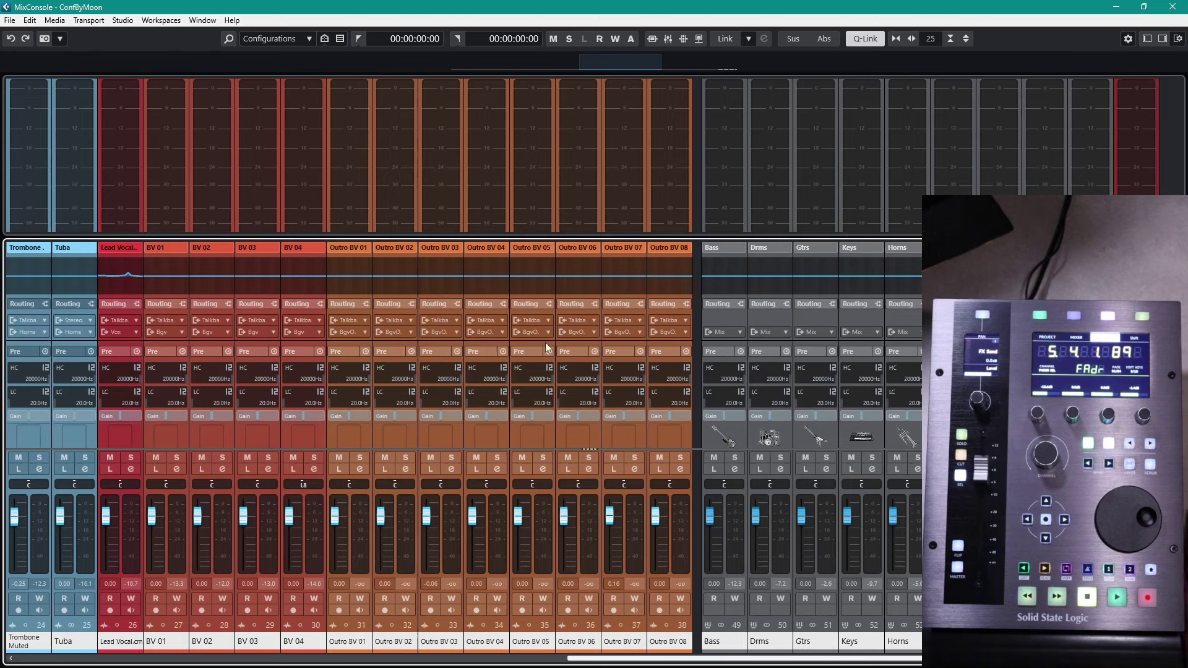
Step: Load SSL 360 Link from the Other category onto Outro BV 02's insert, then close its window
scroll(531, 379, down, 3)
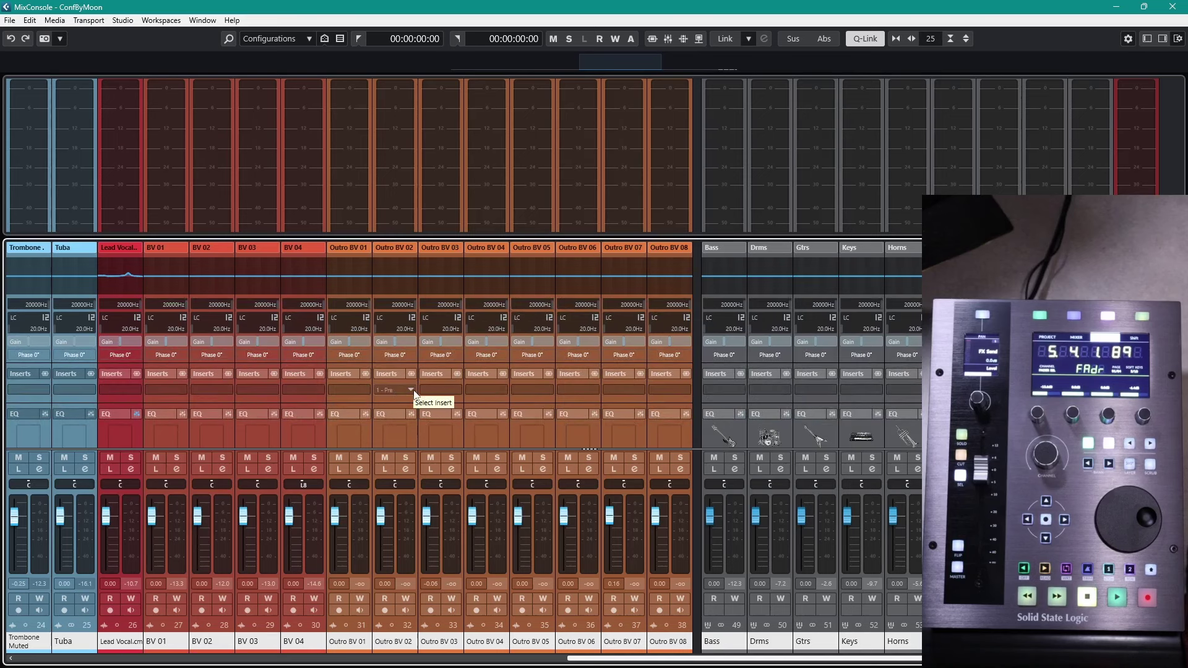
click(412, 390)
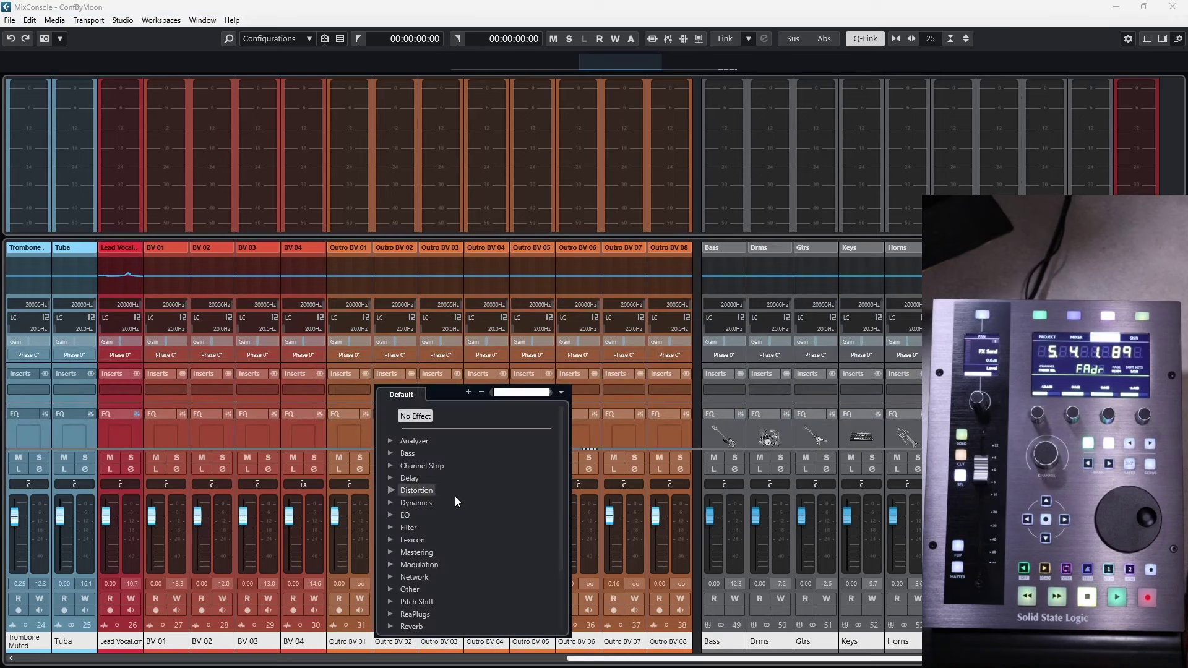
scroll(402, 530, down, 3)
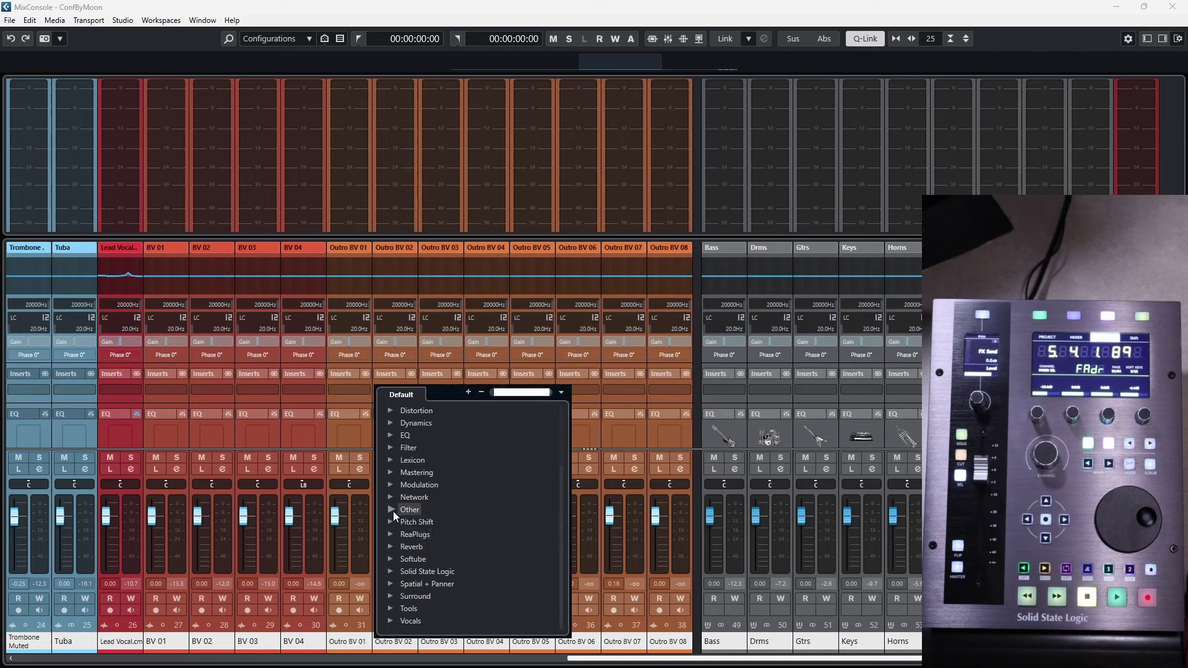
click(391, 509)
scroll(433, 560, down, 2)
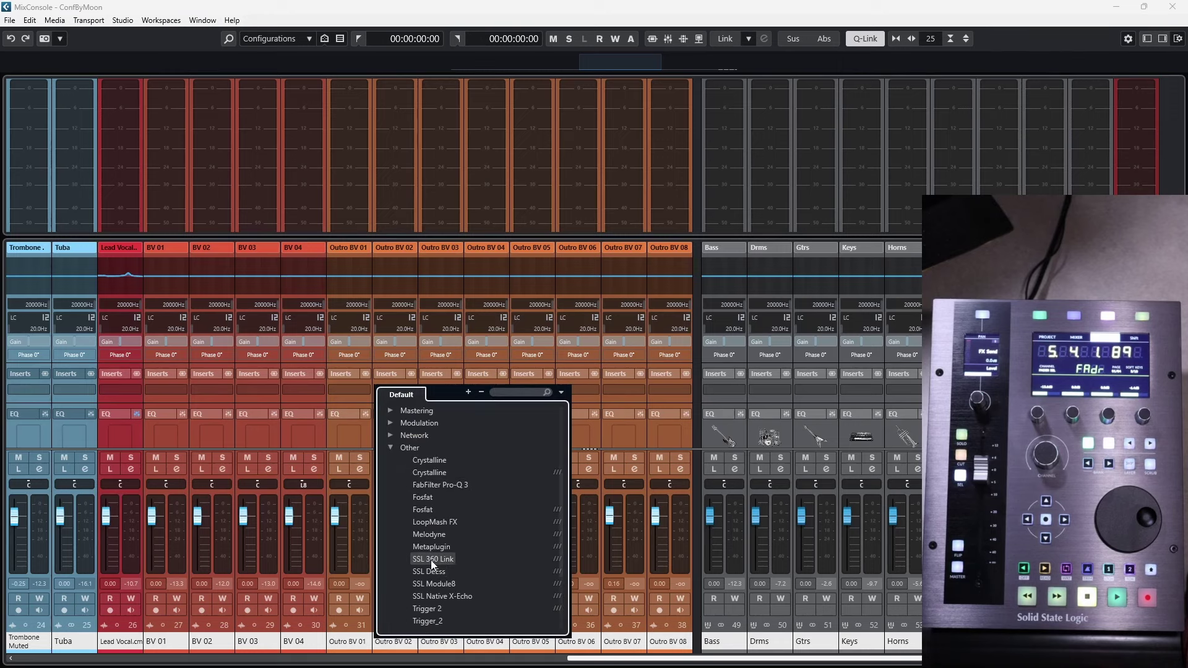
click(431, 560)
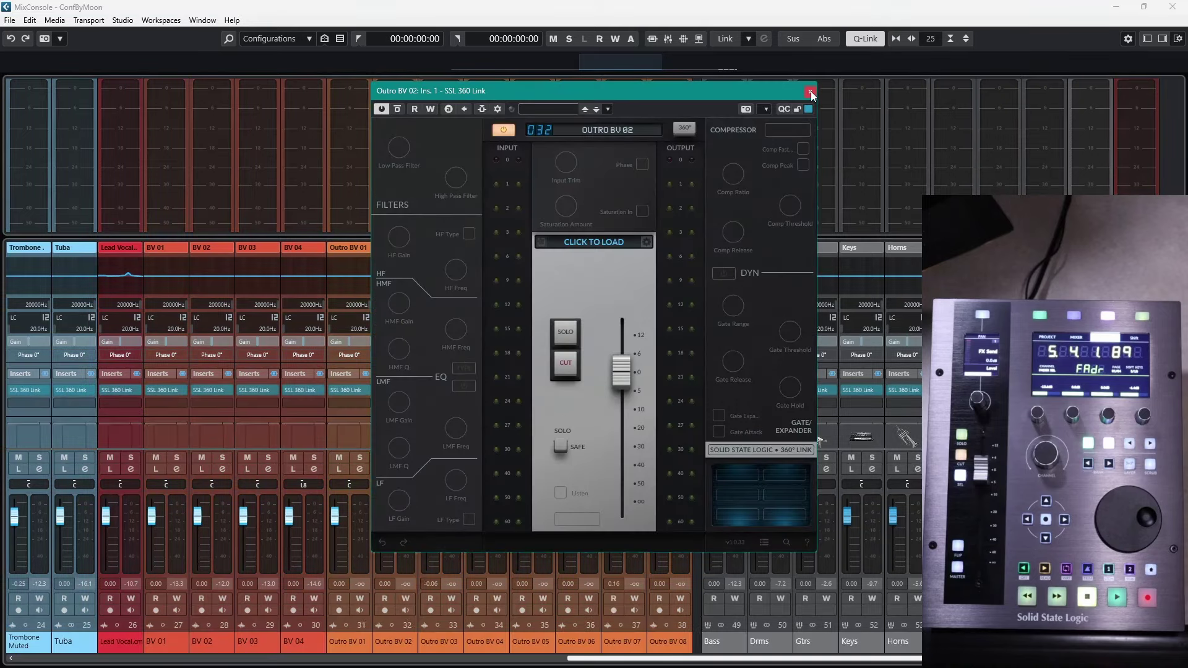
click(810, 92)
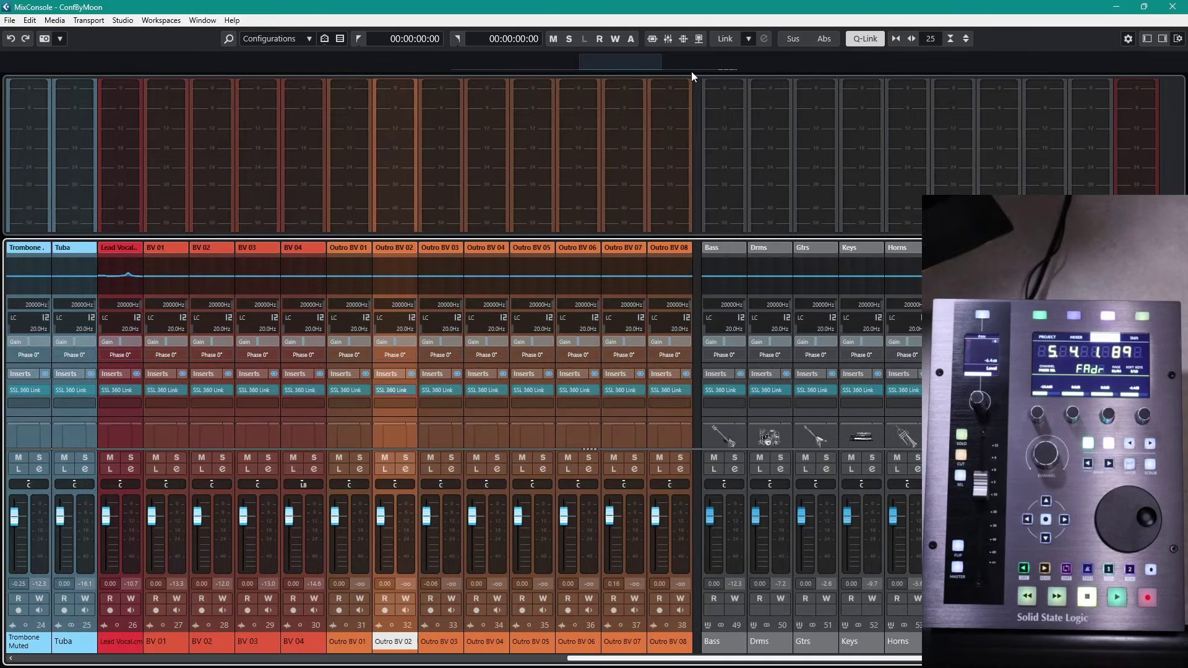
Step: Back in the Project window, step the selection down to Outro BV 05, then select Outro BV 08
key(F3)
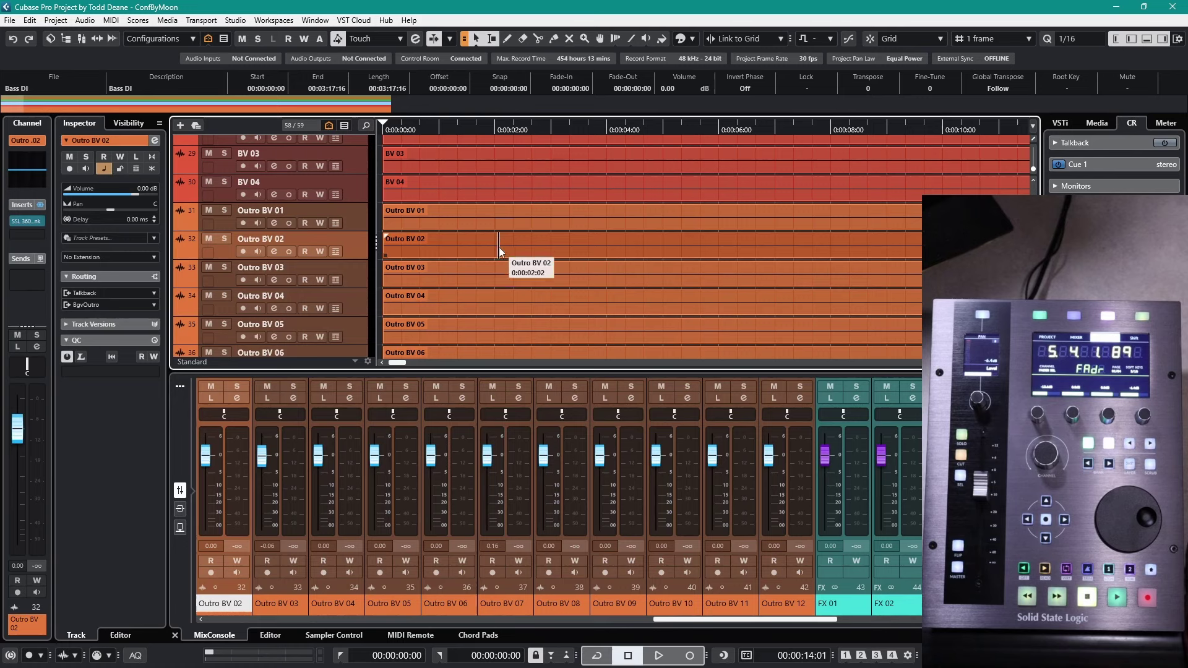
key(Down)
key(Down)
key(Down)
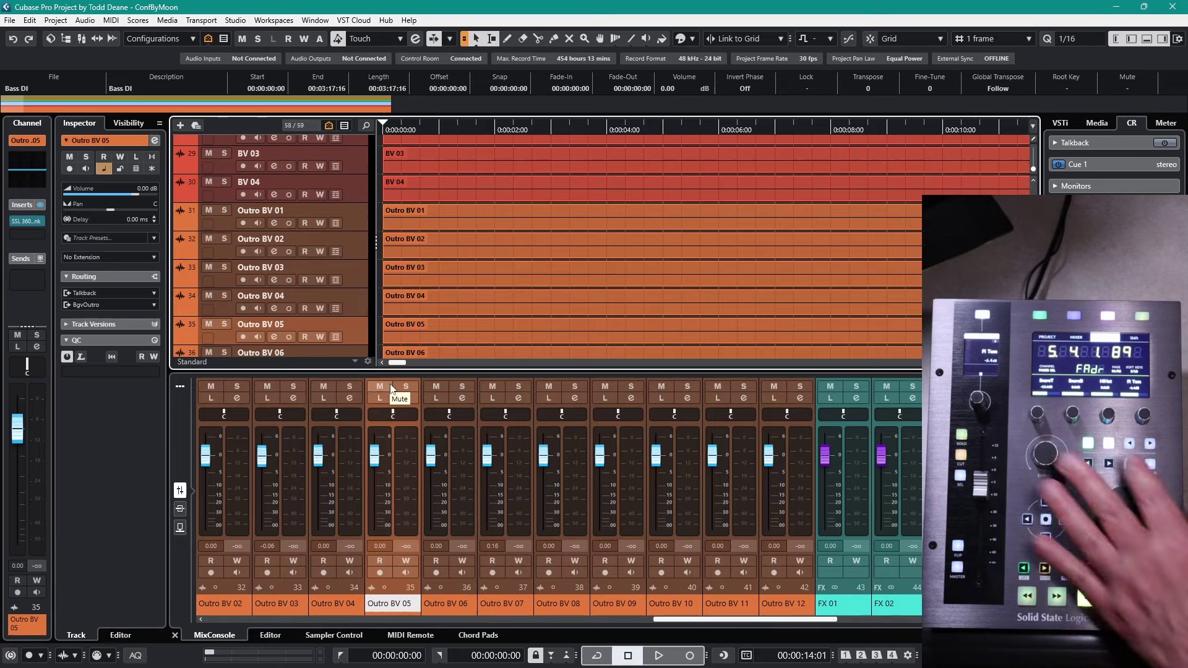
click(569, 602)
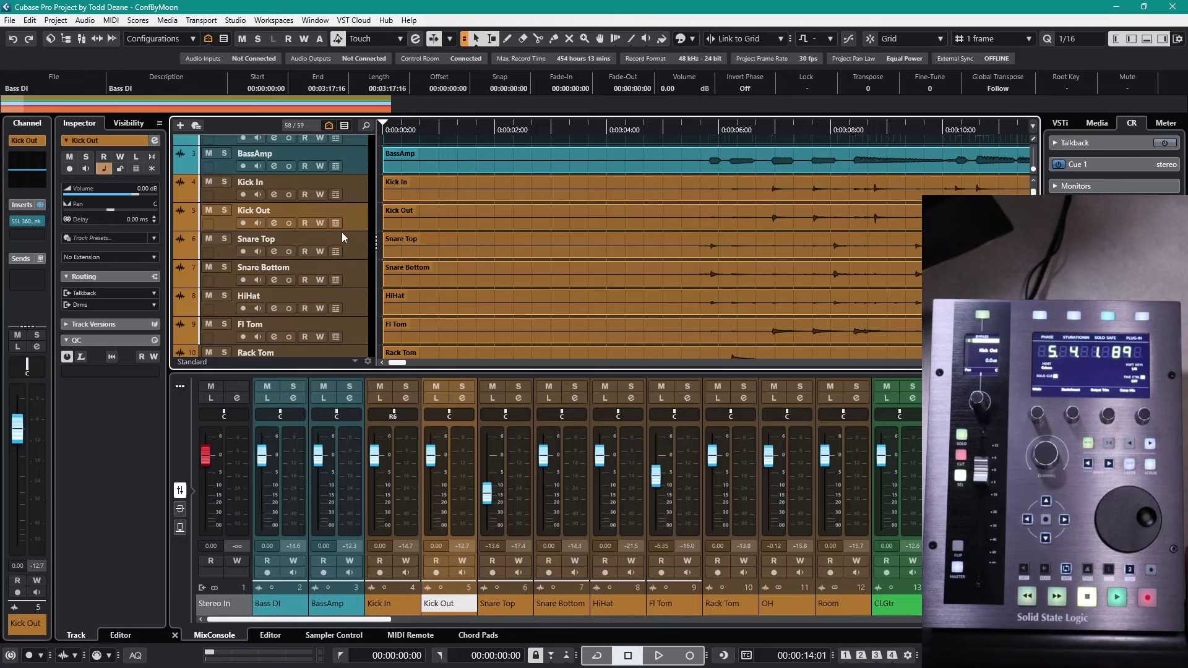
scroll(345, 238, down, 15)
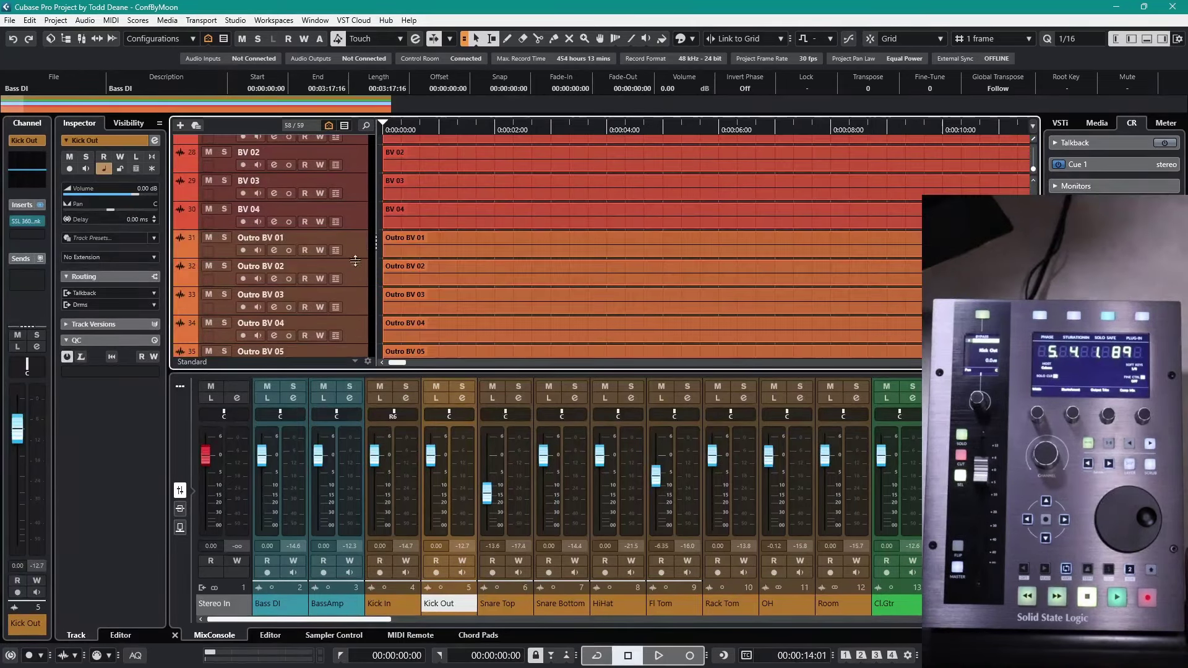
click(358, 241)
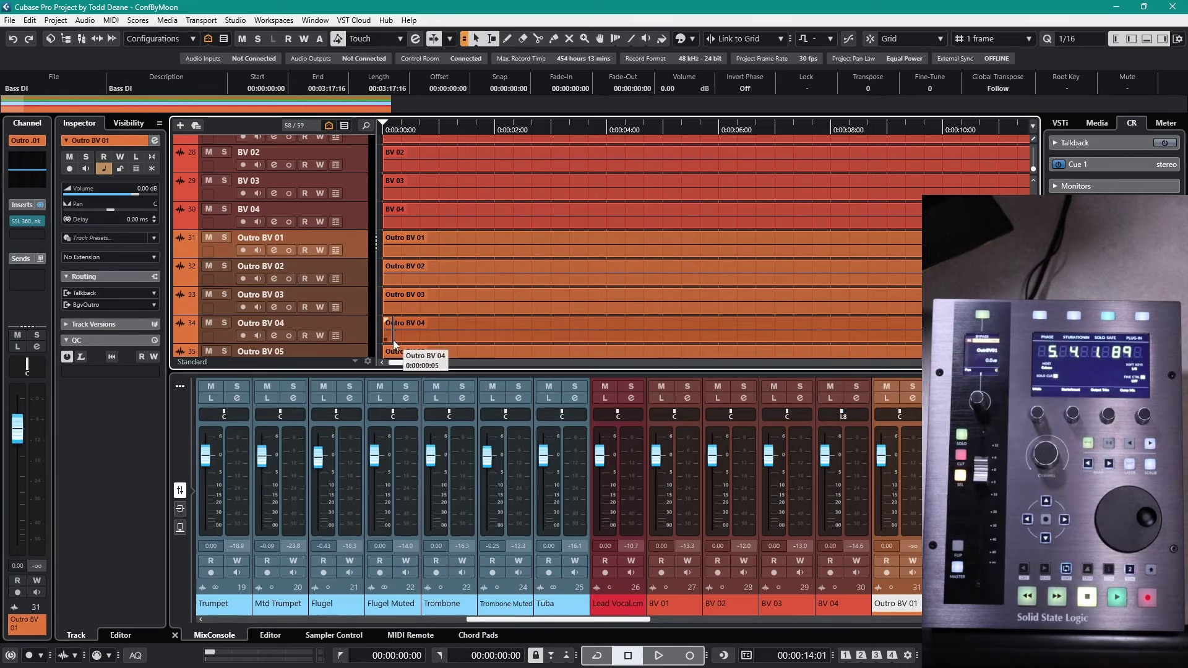
click(353, 294)
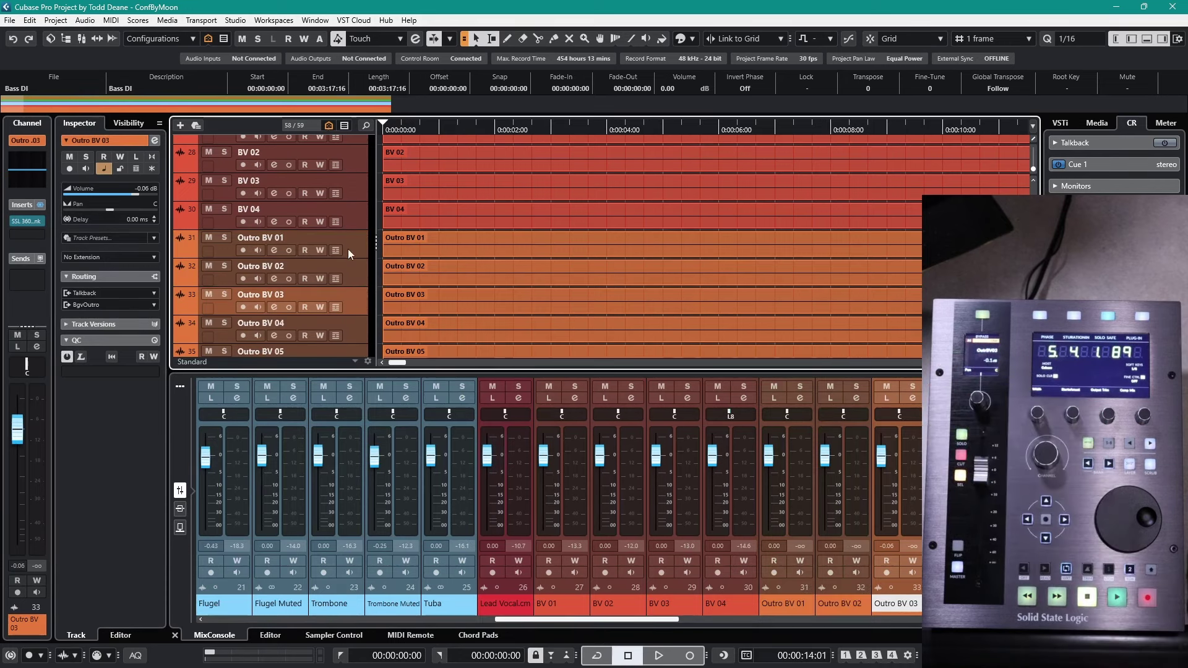
scroll(335, 239, up, 5)
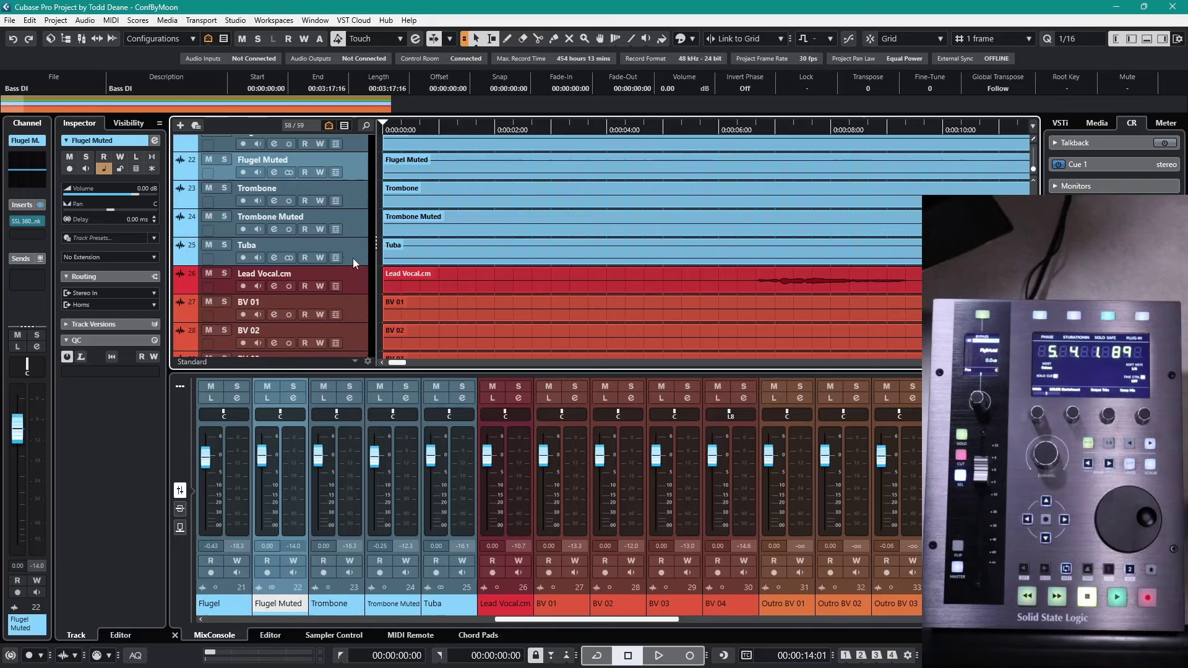
click(354, 250)
click(358, 274)
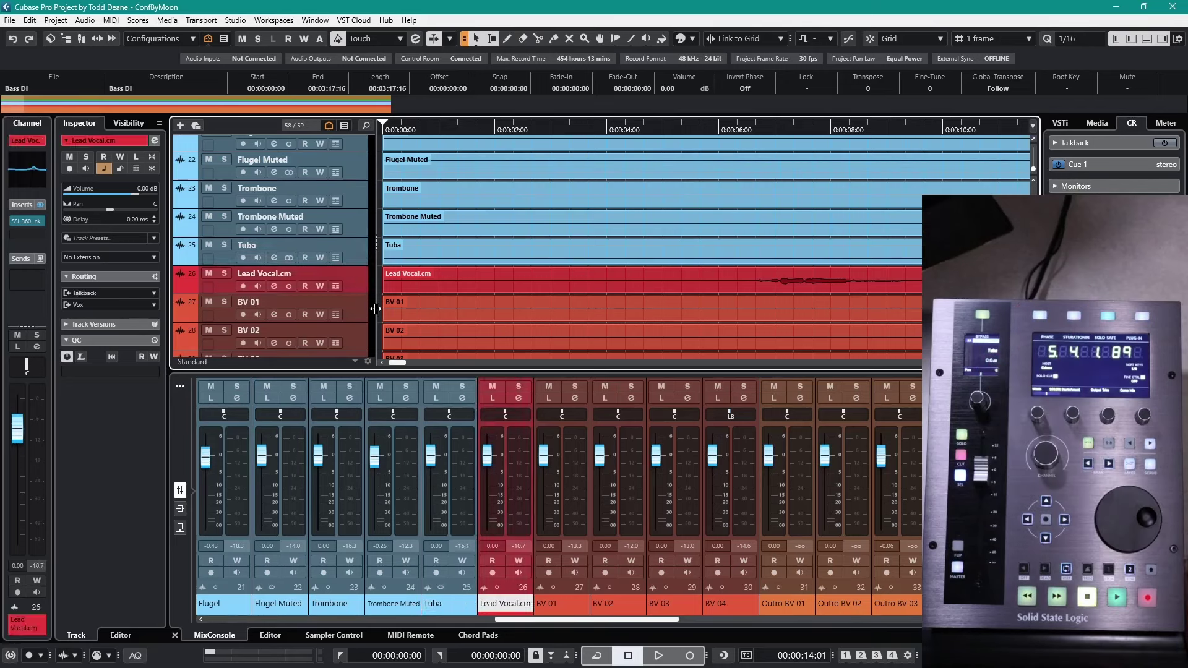
click(363, 303)
click(361, 332)
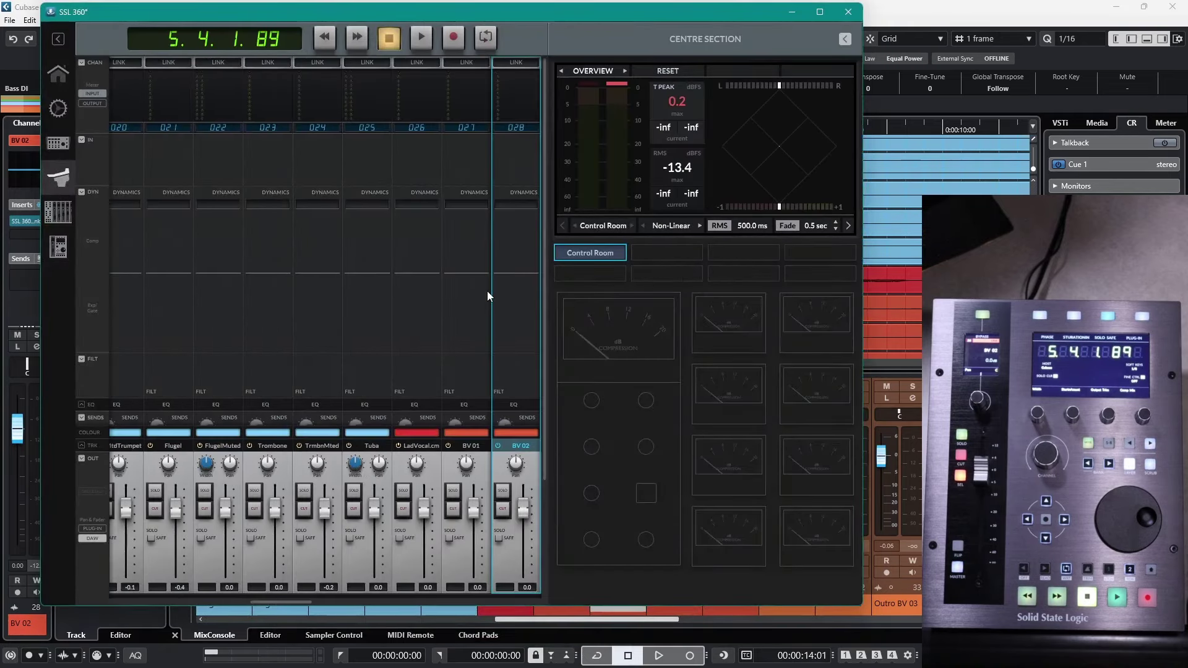
scroll(410, 332, down, 3)
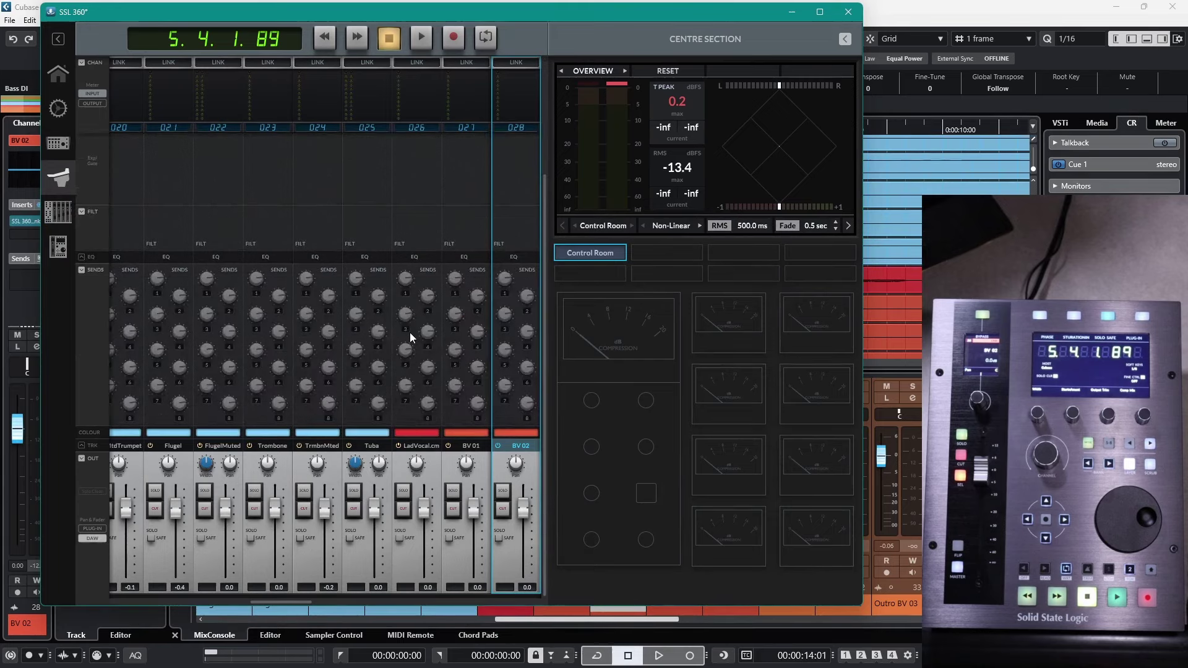
scroll(379, 513, right, 6)
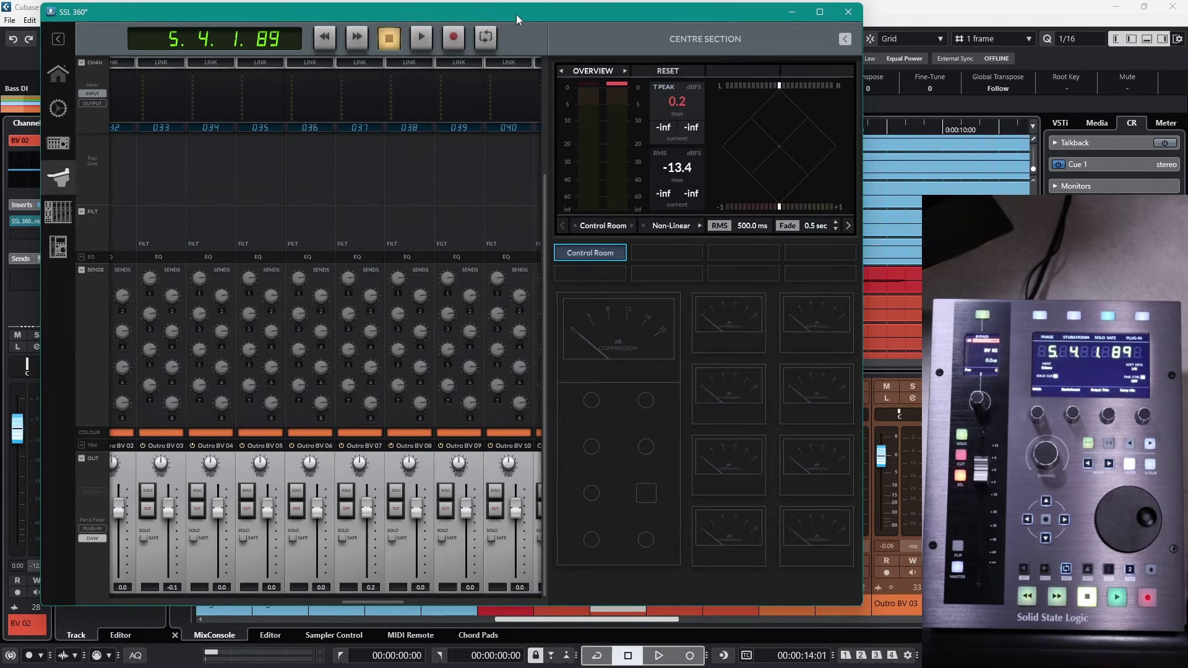
drag(516, 13, 822, 11)
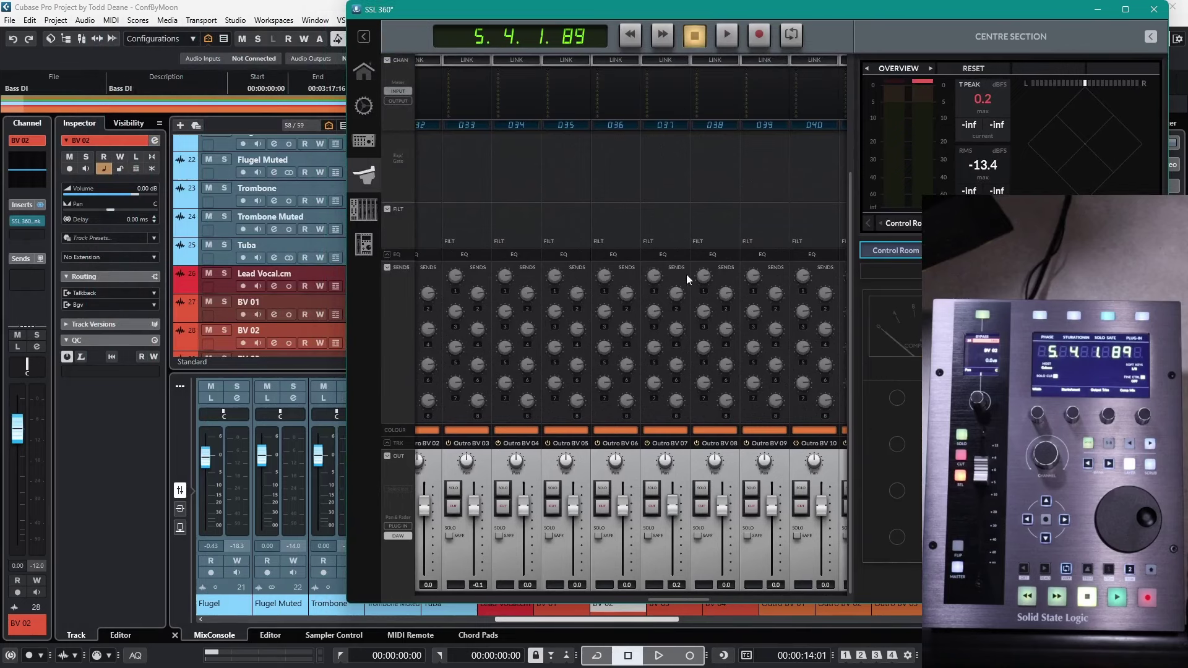
click(557, 556)
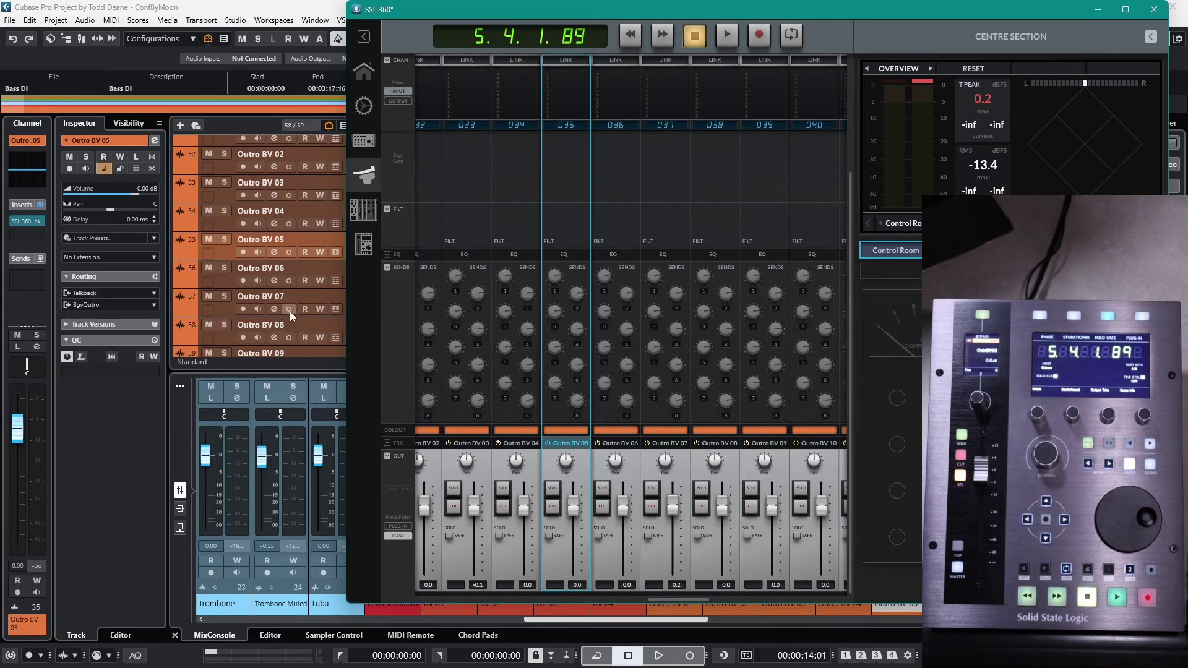
click(752, 542)
scroll(339, 319, down, 3)
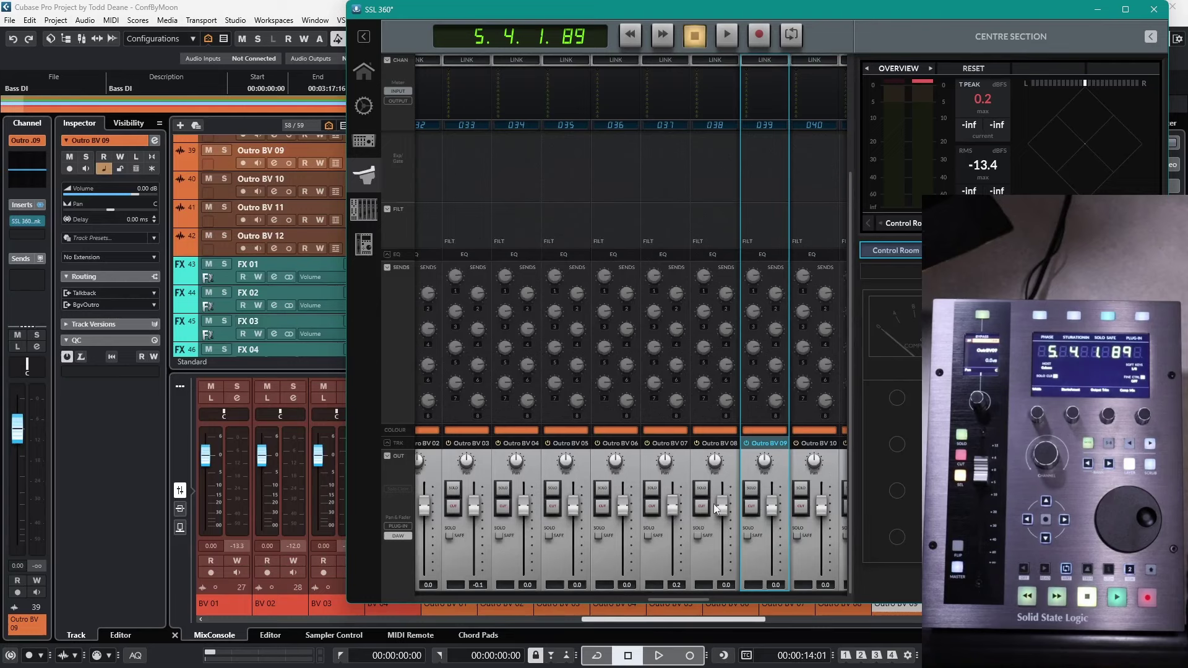
click(460, 543)
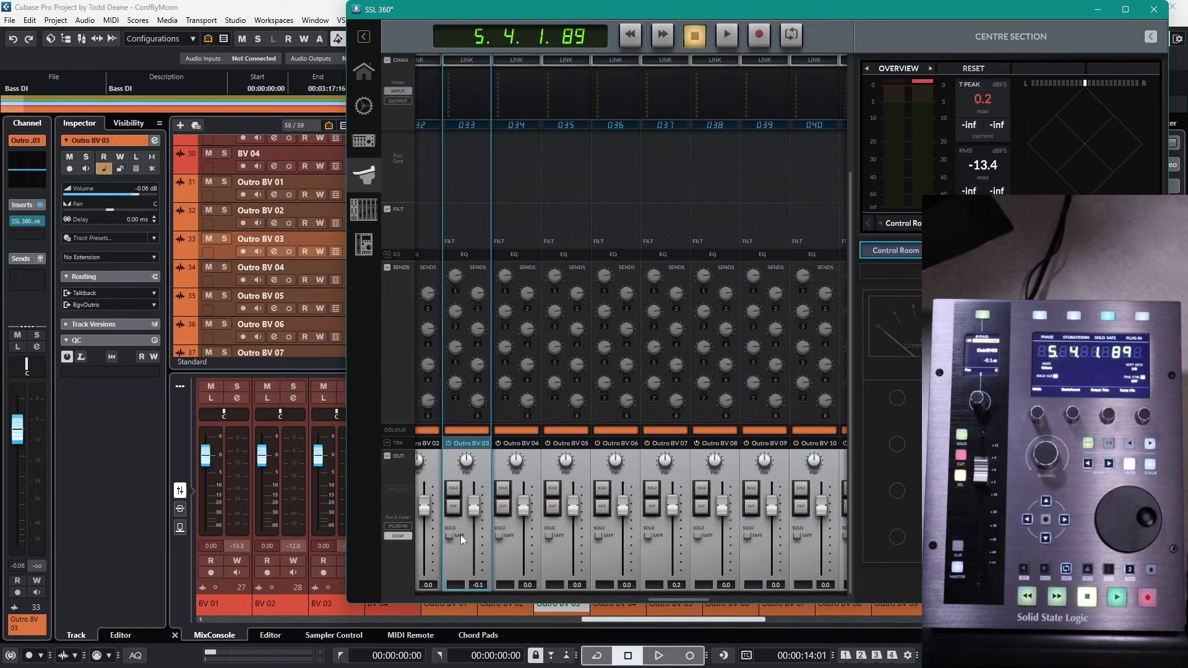
scroll(427, 563, right, 3)
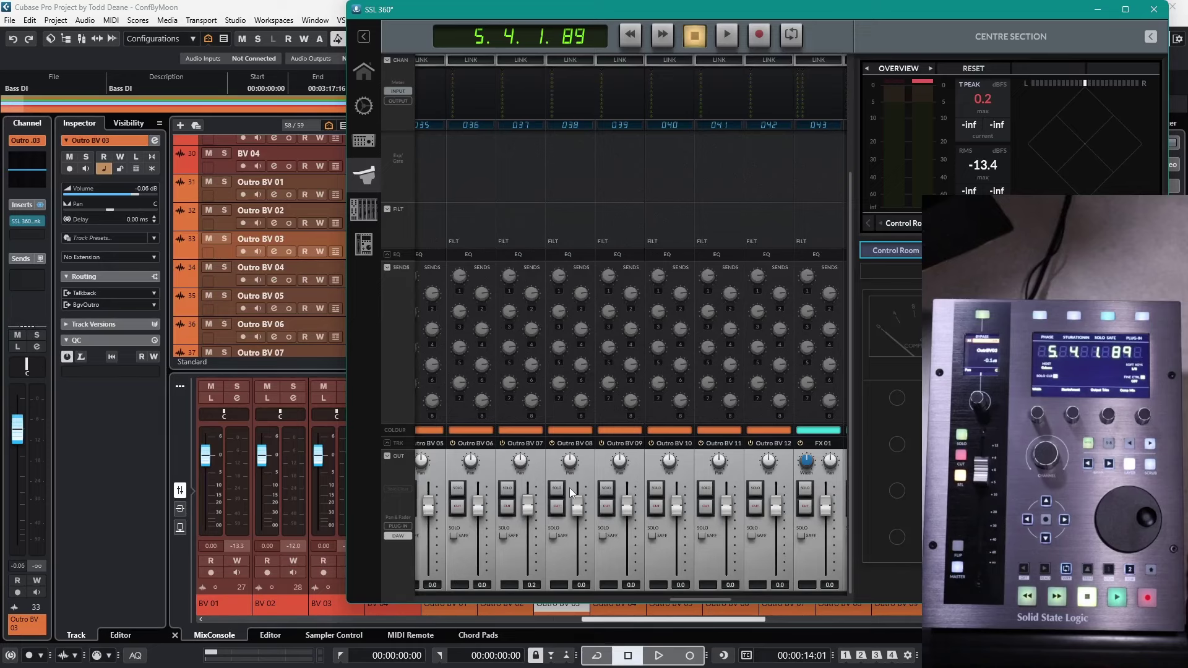
scroll(570, 493, right, 3)
scroll(570, 493, left, 2)
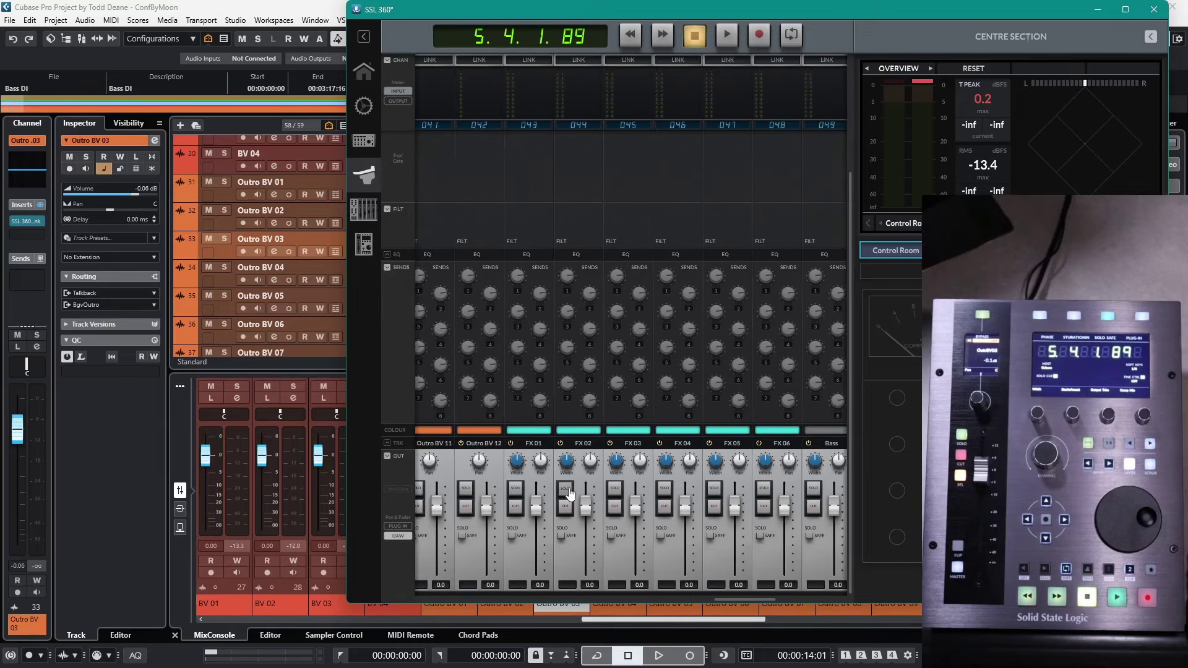
scroll(580, 499, left, 5)
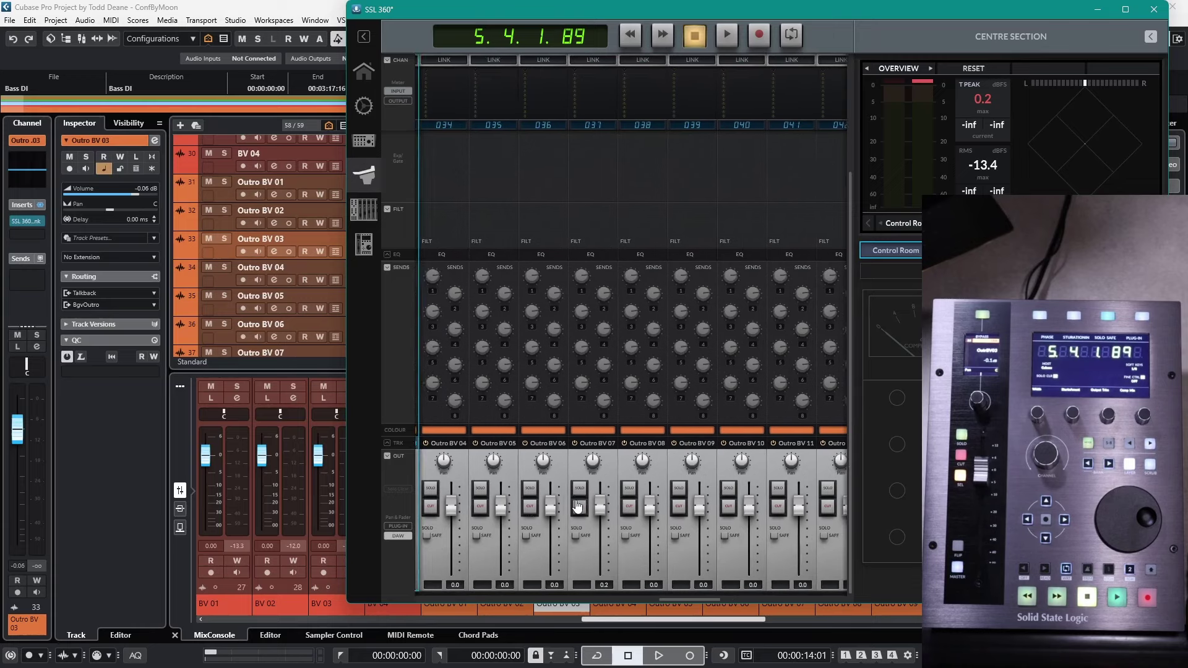
Step: Select the Outro BV 01 strip in SSL 360 and raise its fader to about 0.8 dB
click(438, 551)
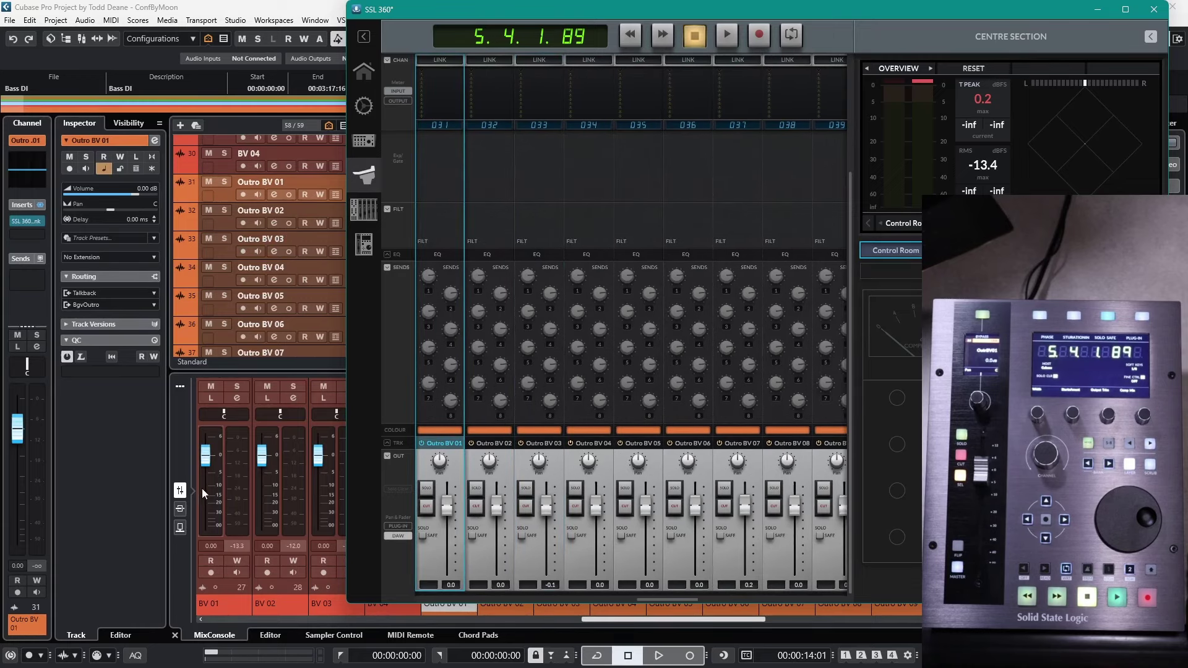
click(445, 510)
mouse_move(448, 512)
mouse_down()
mouse_move(453, 545)
mouse_move(438, 487)
mouse_move(440, 506)
mouse_up()
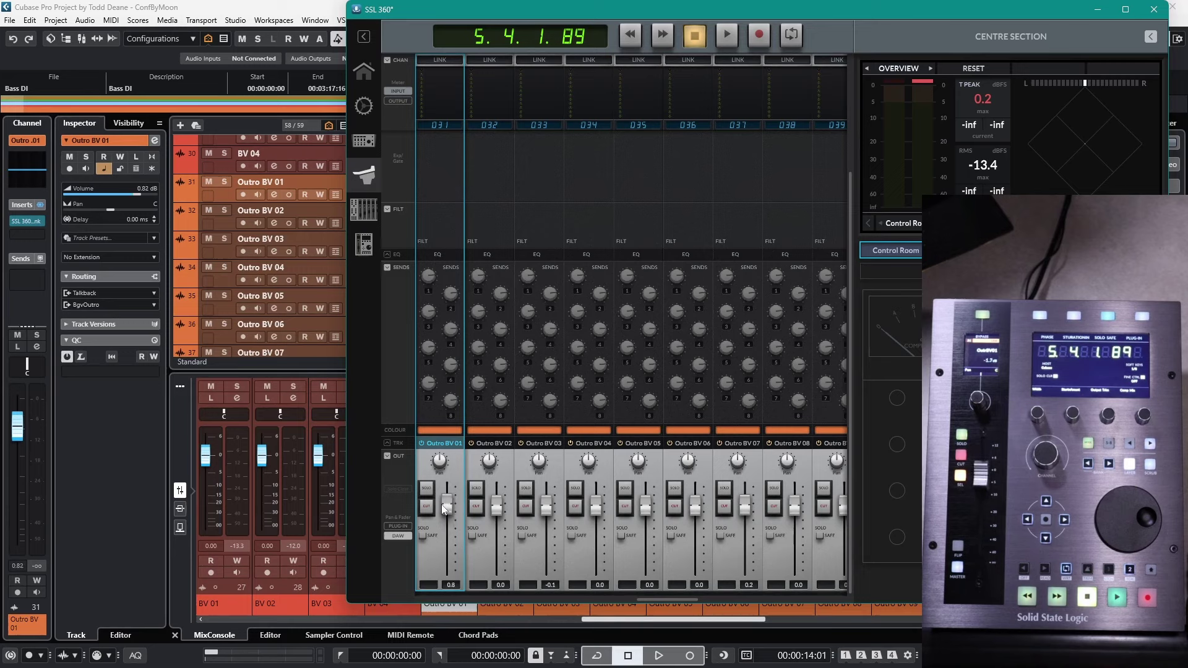
scroll(585, 369, up, 4)
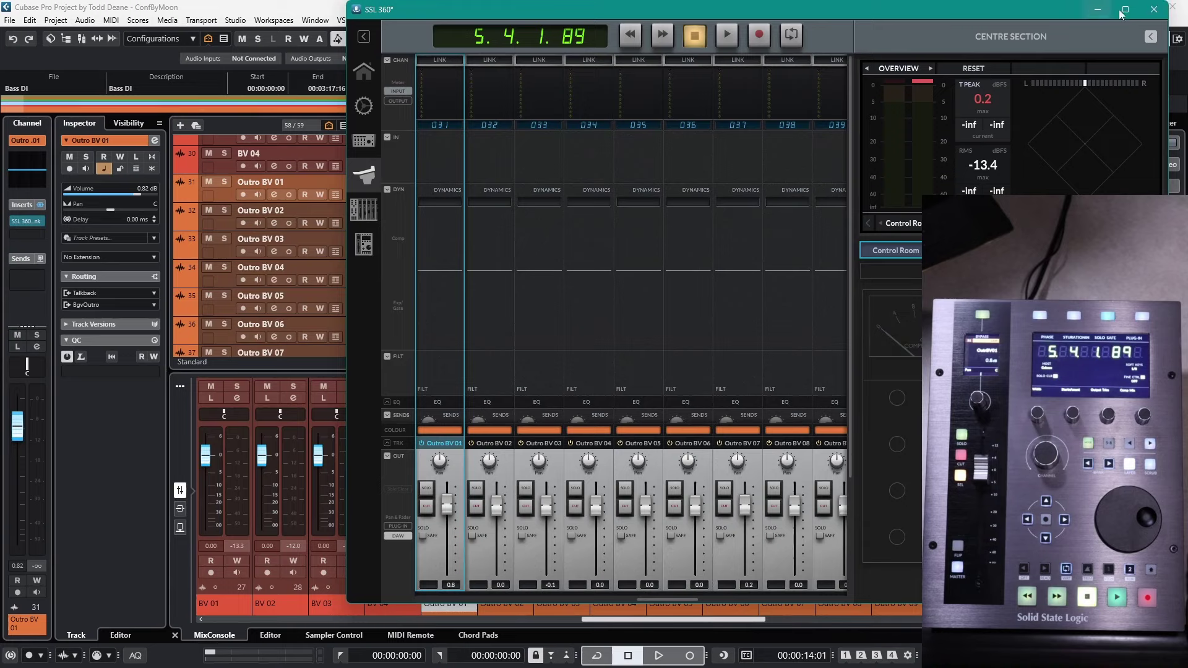
Step: Close SSL 360, reopen the MixConsole and load EQ > SSL 4K B on Bass DI's insert 2
click(1153, 10)
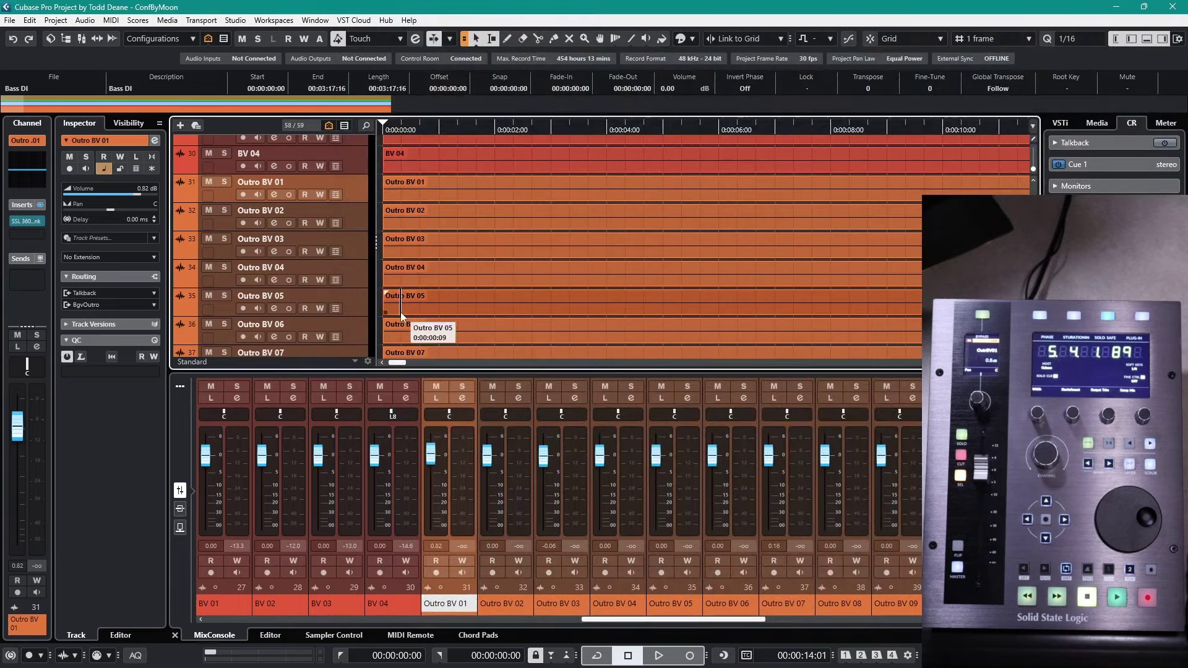
key(F3)
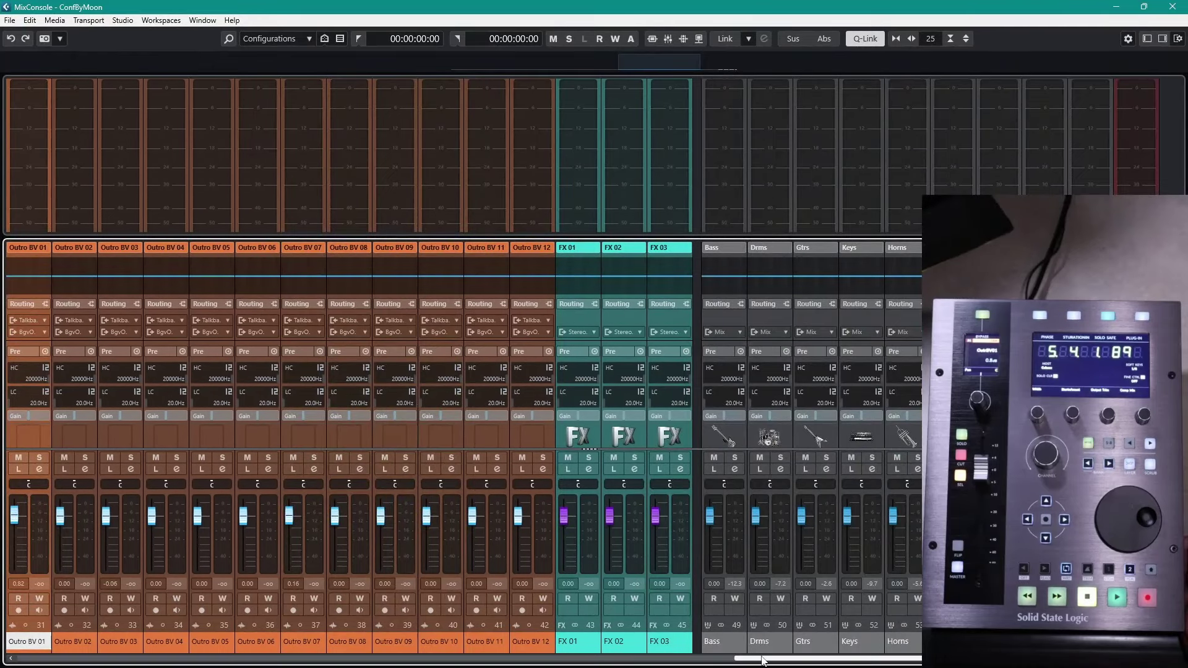
drag(763, 661, 24, 660)
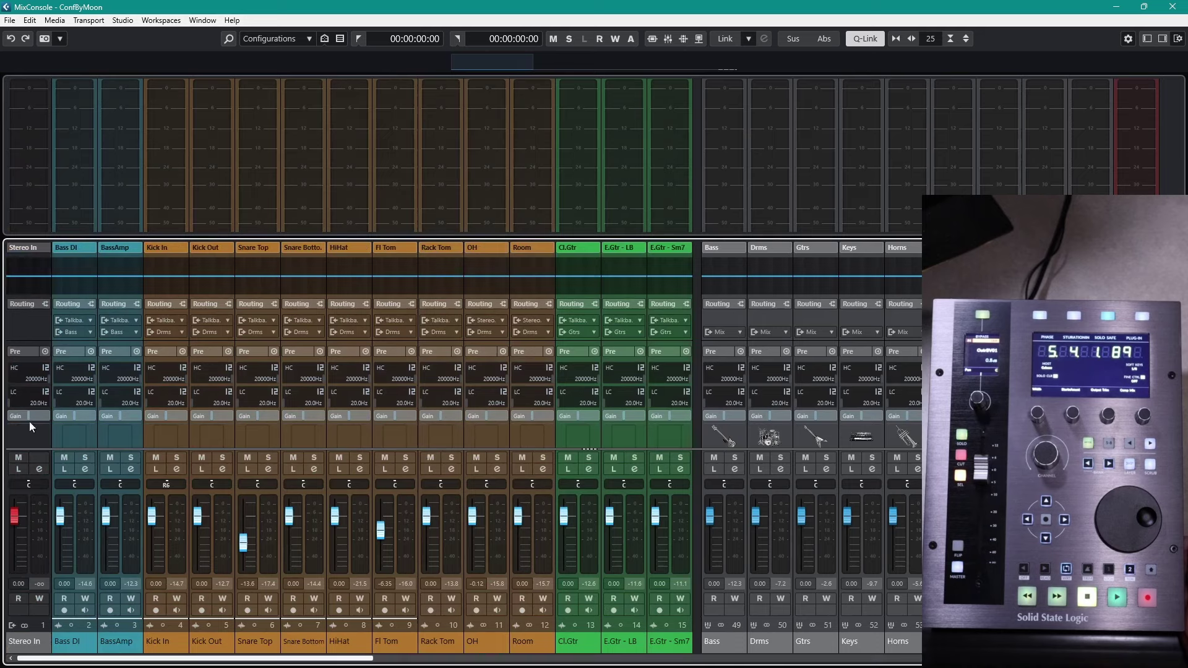
scroll(76, 377, down, 3)
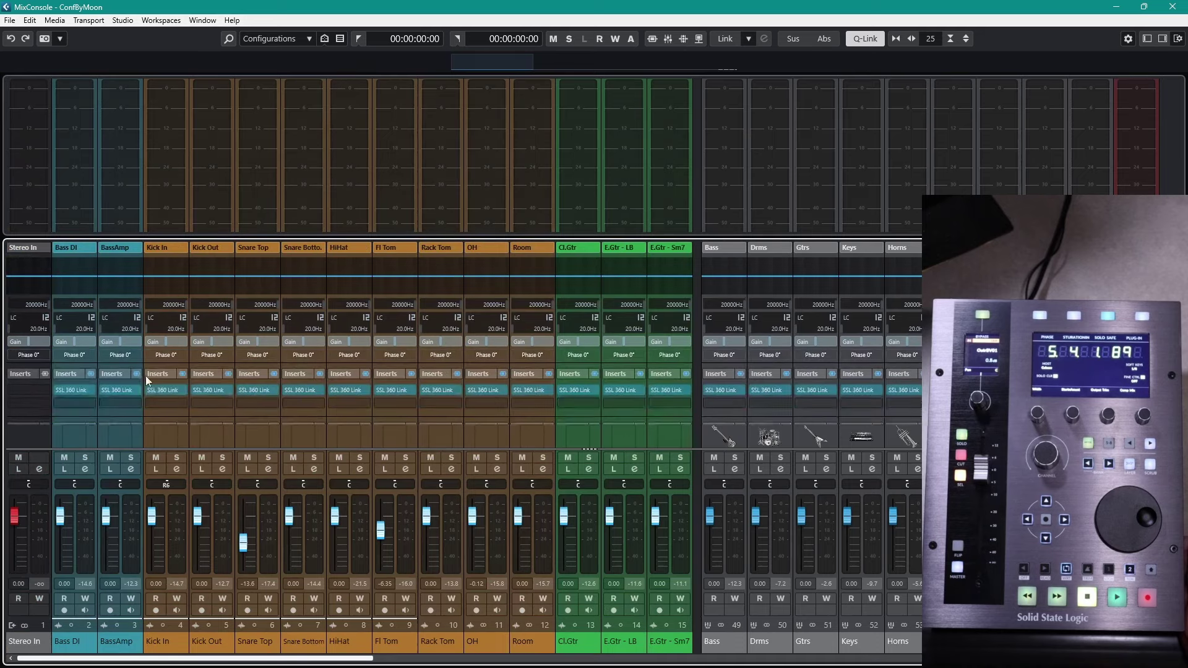
click(90, 403)
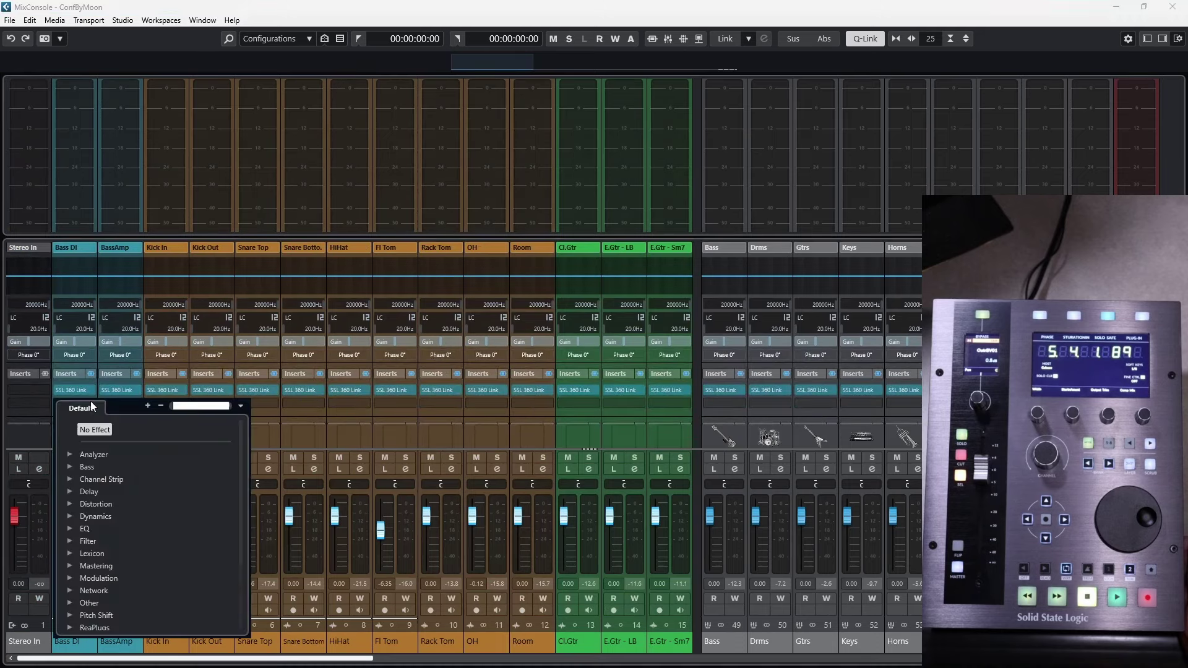
click(72, 529)
scroll(209, 538, down, 2)
scroll(211, 537, down, 3)
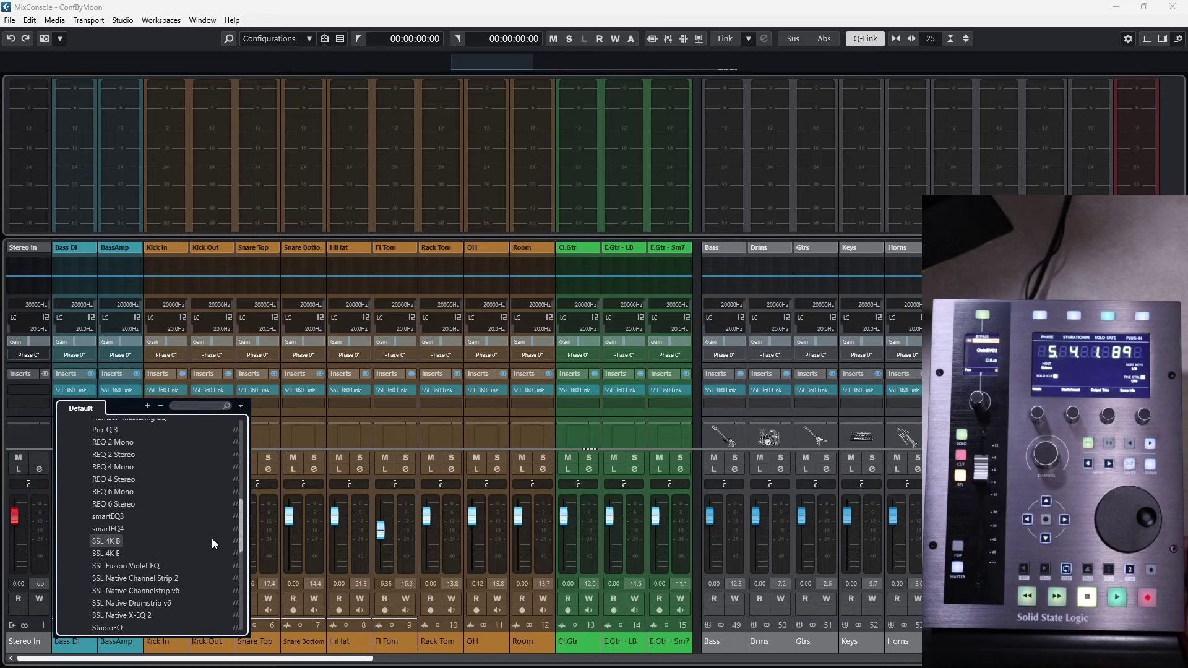
click(109, 541)
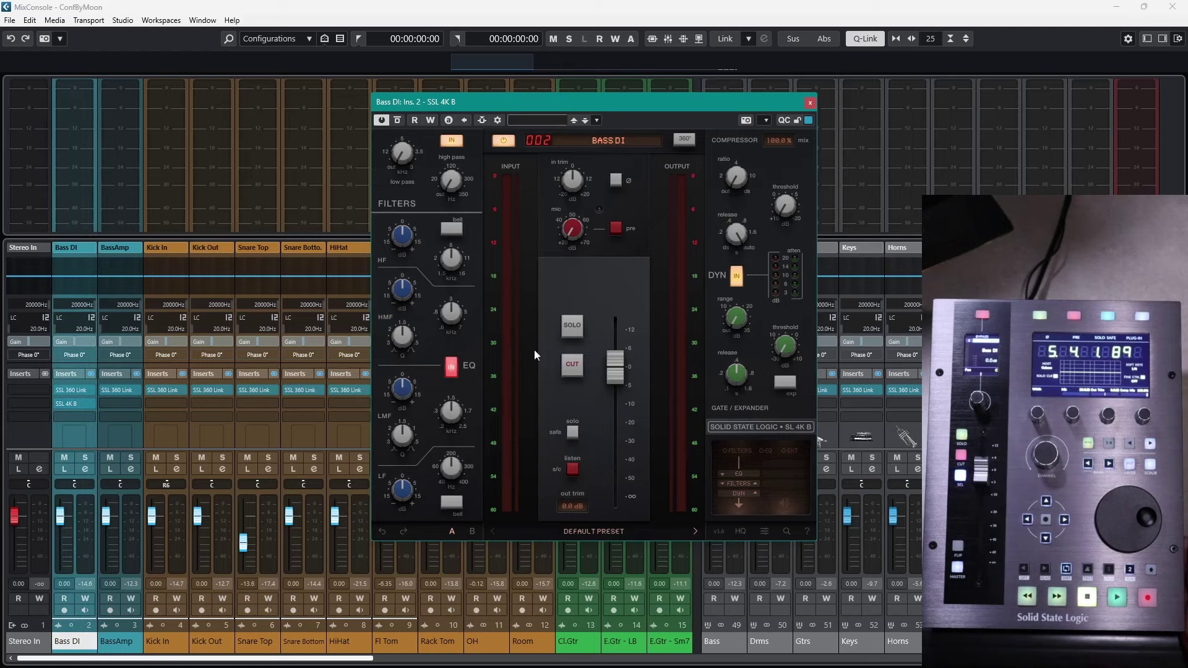
Step: Close the 4K B editor, lower Bass DI's compressor threshold and set its fader to -1.7 dB
click(809, 103)
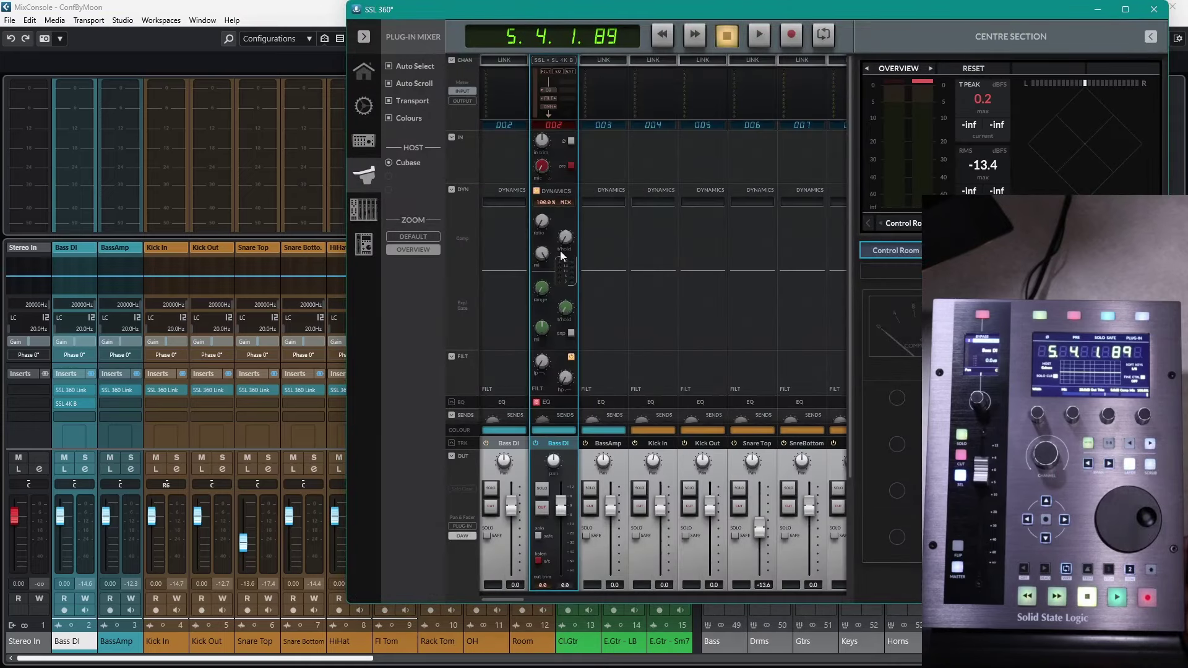
mouse_move(562, 246)
drag(571, 242, 566, 218)
drag(564, 512, 565, 515)
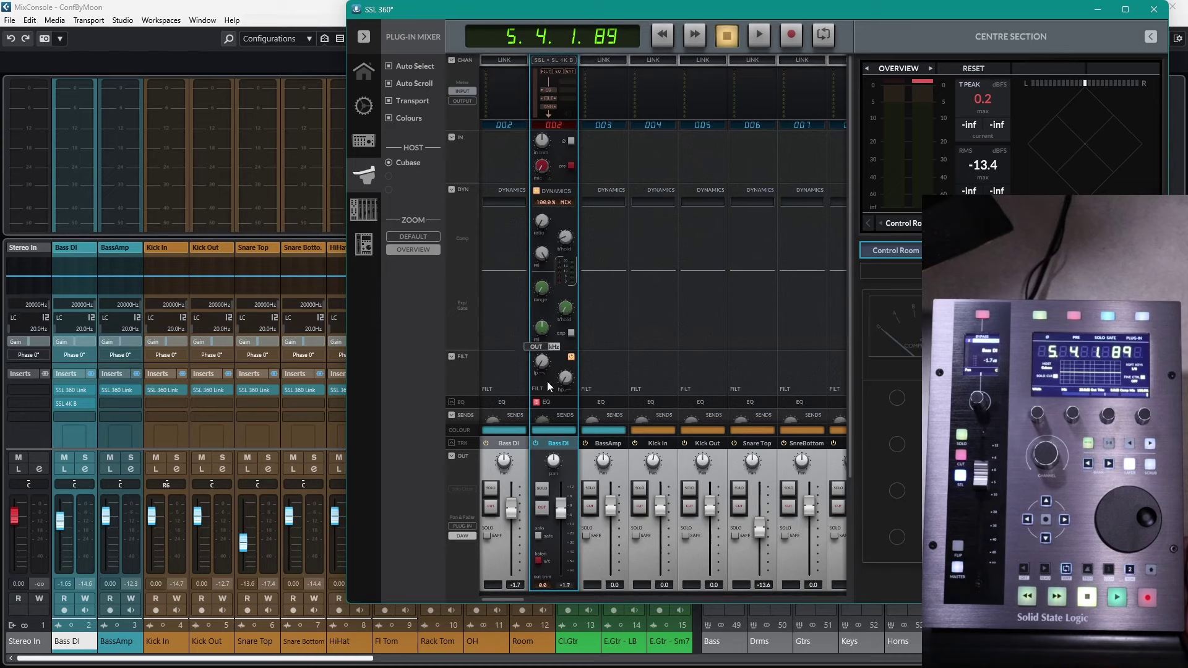
mouse_move(547, 333)
mouse_move(561, 303)
mouse_move(562, 251)
Step: Close the SSL 360 mixer and select the E.Gtr - LB and Cl.Gtr channels in the MixConsole
click(1154, 10)
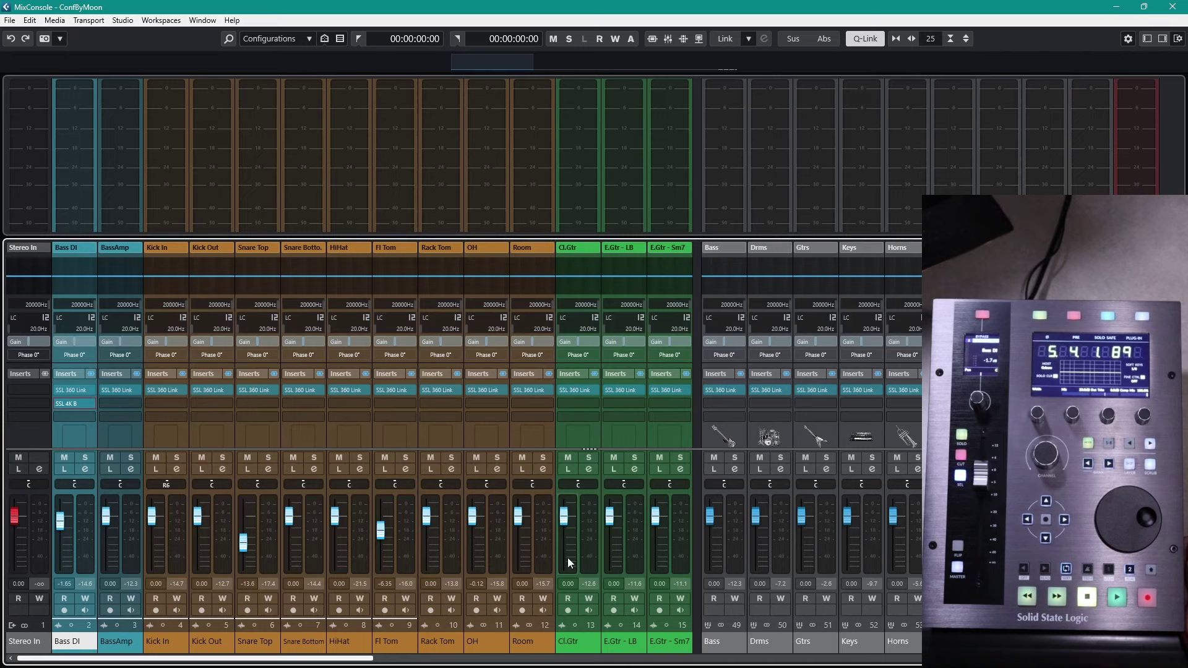
click(626, 641)
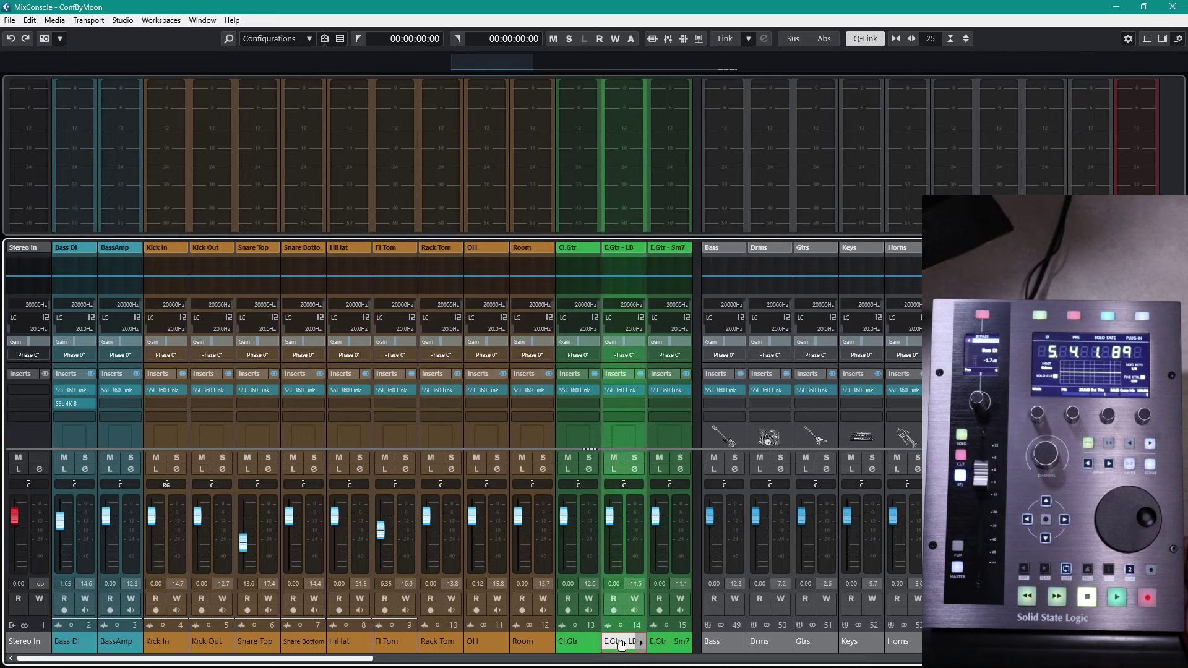
click(582, 642)
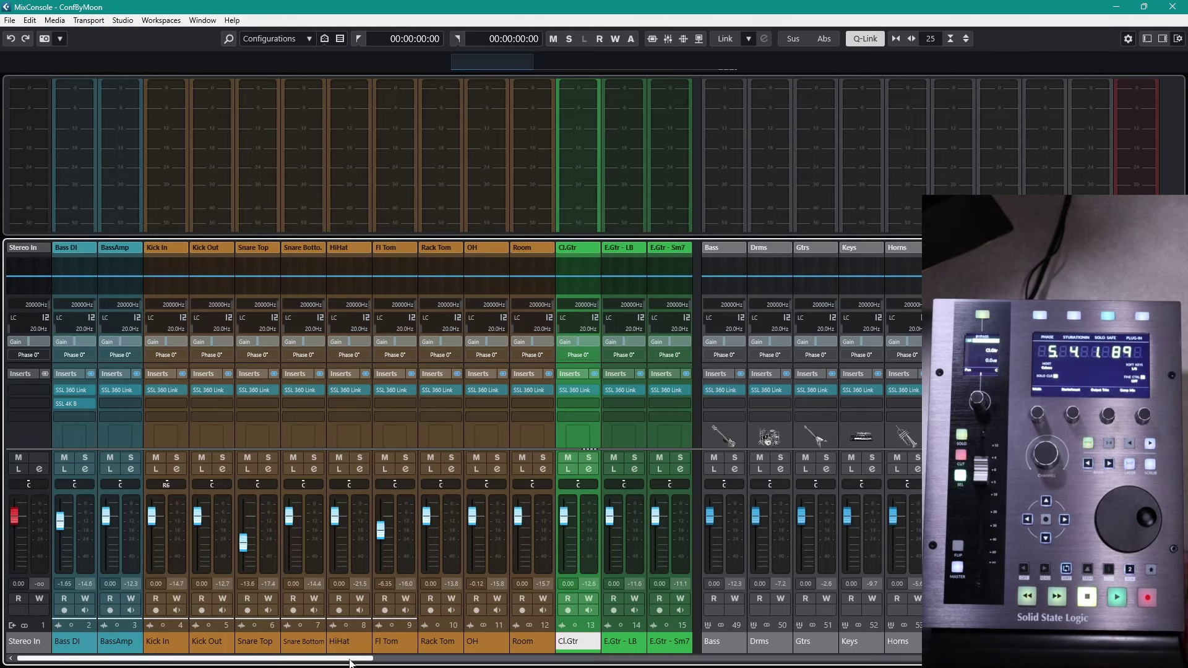
mouse_move(349, 660)
mouse_down()
mouse_move(492, 660)
mouse_move(349, 660)
mouse_up()
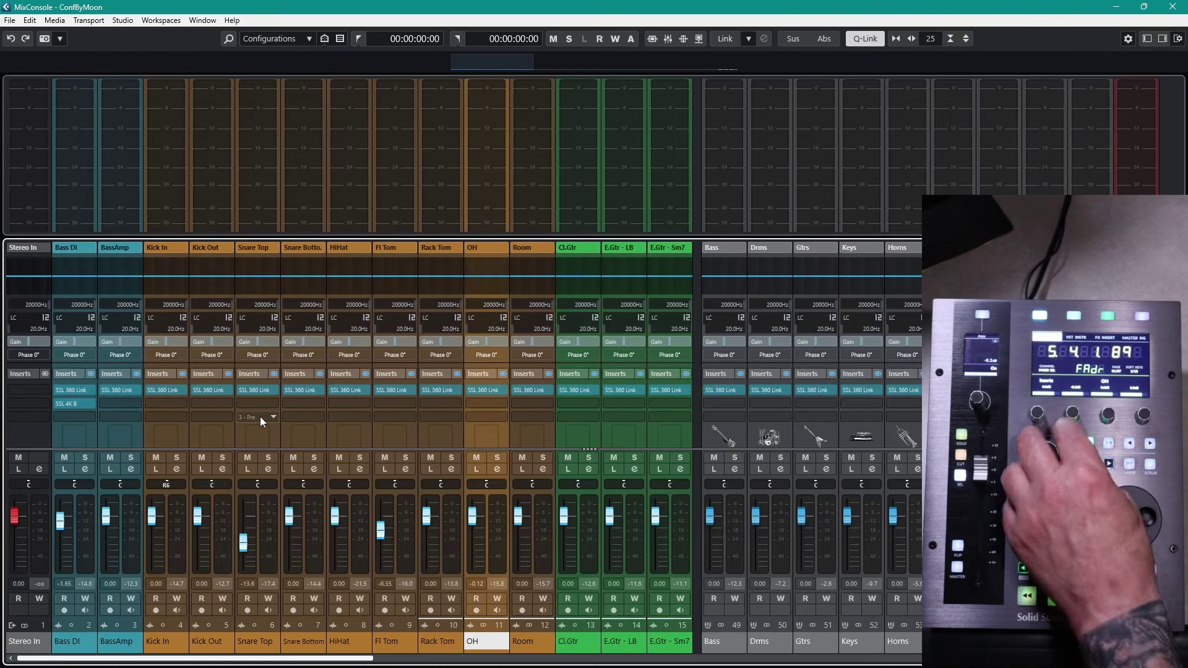
Step: Select the Room channel in the MixConsole
click(528, 641)
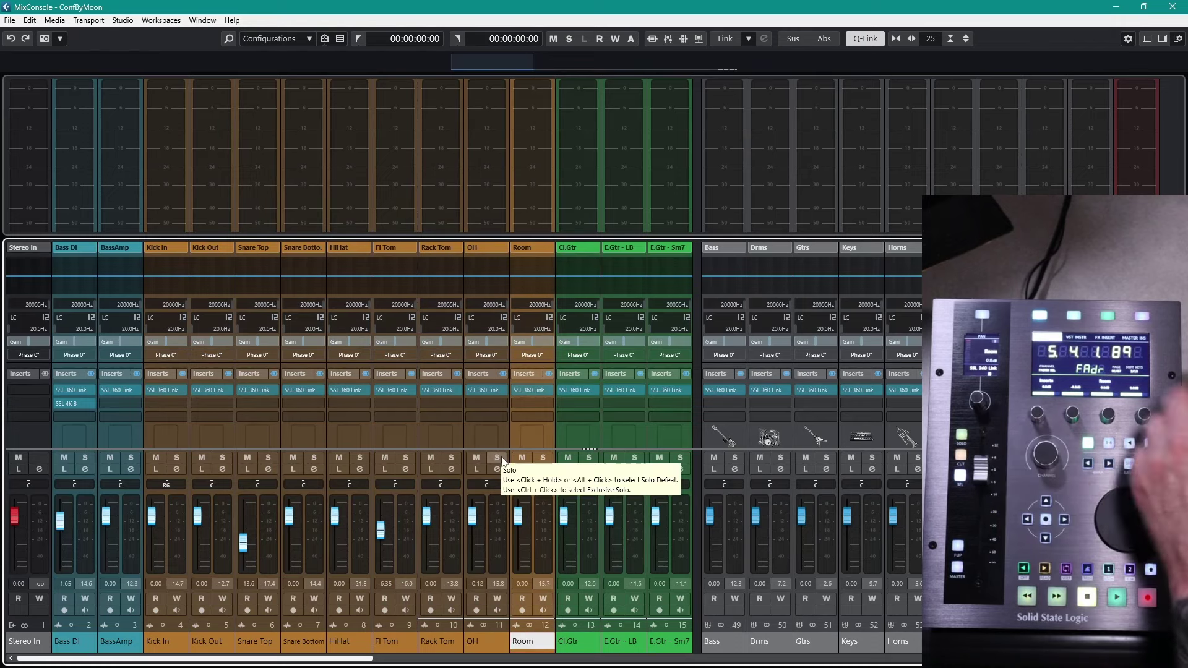